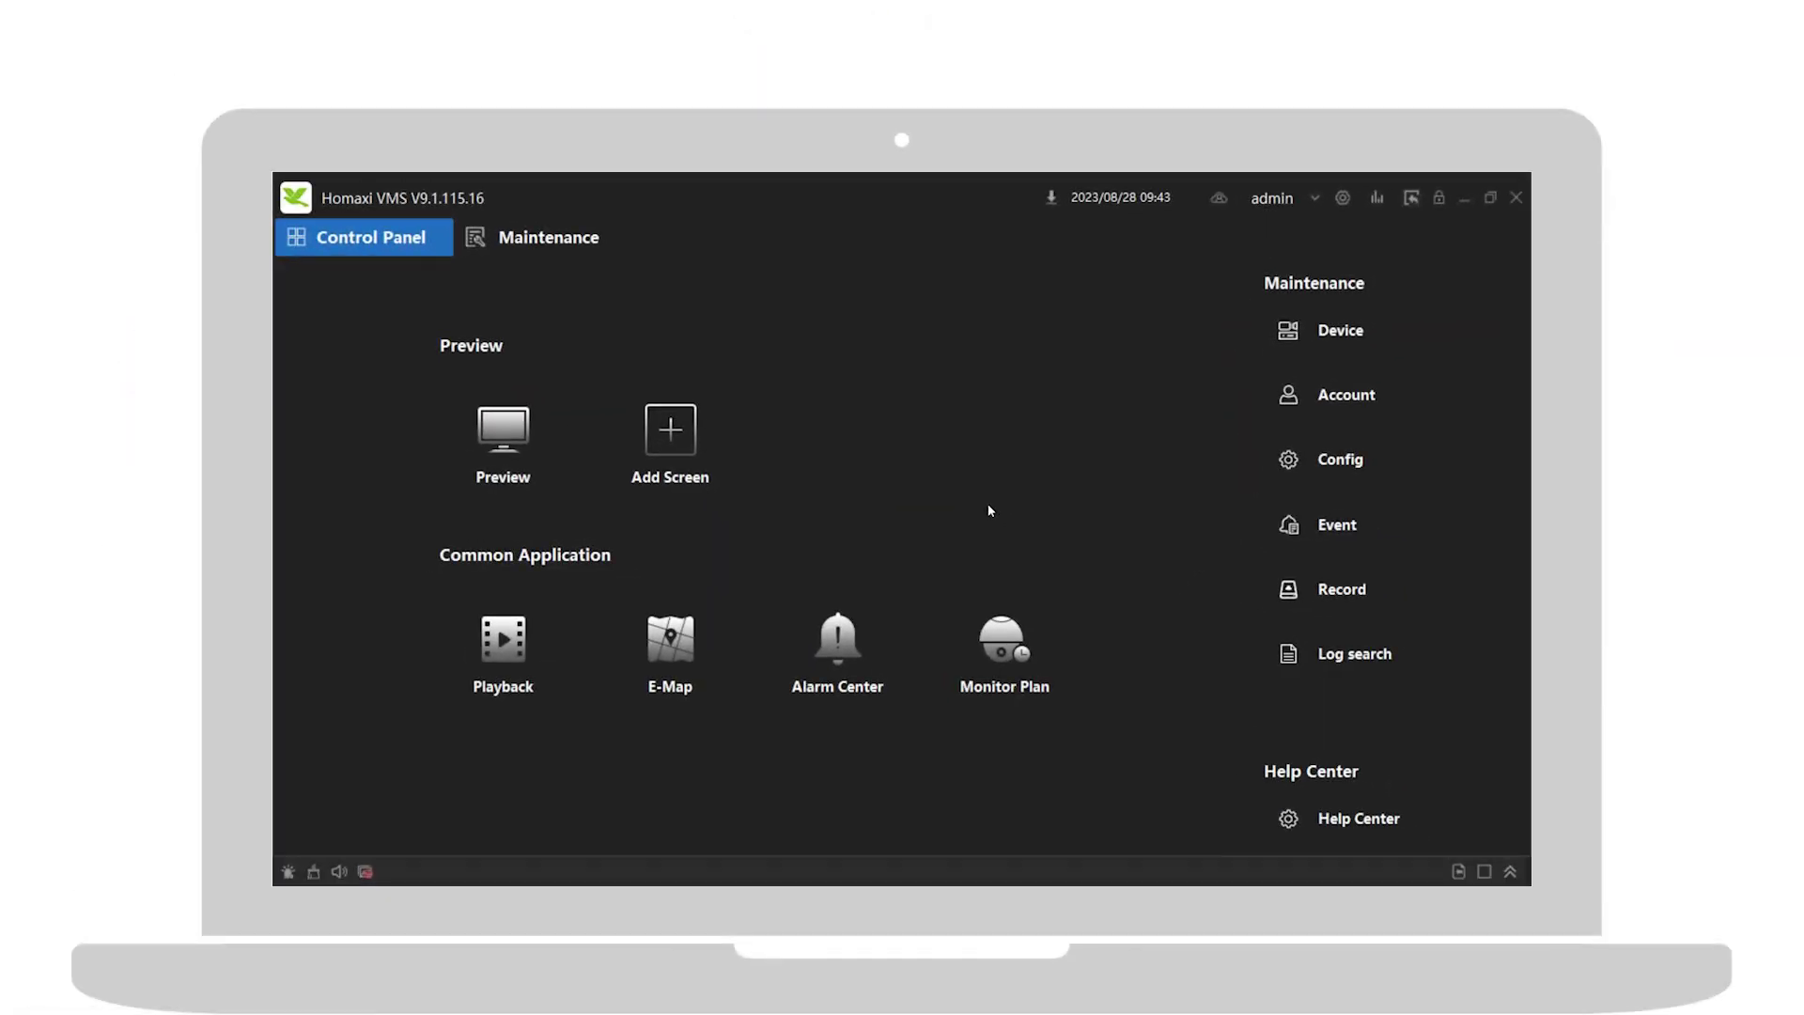
Step: Open the Monitor Plan module and start a new task named task1 with a standard 4-window layout
left_click(1003, 649)
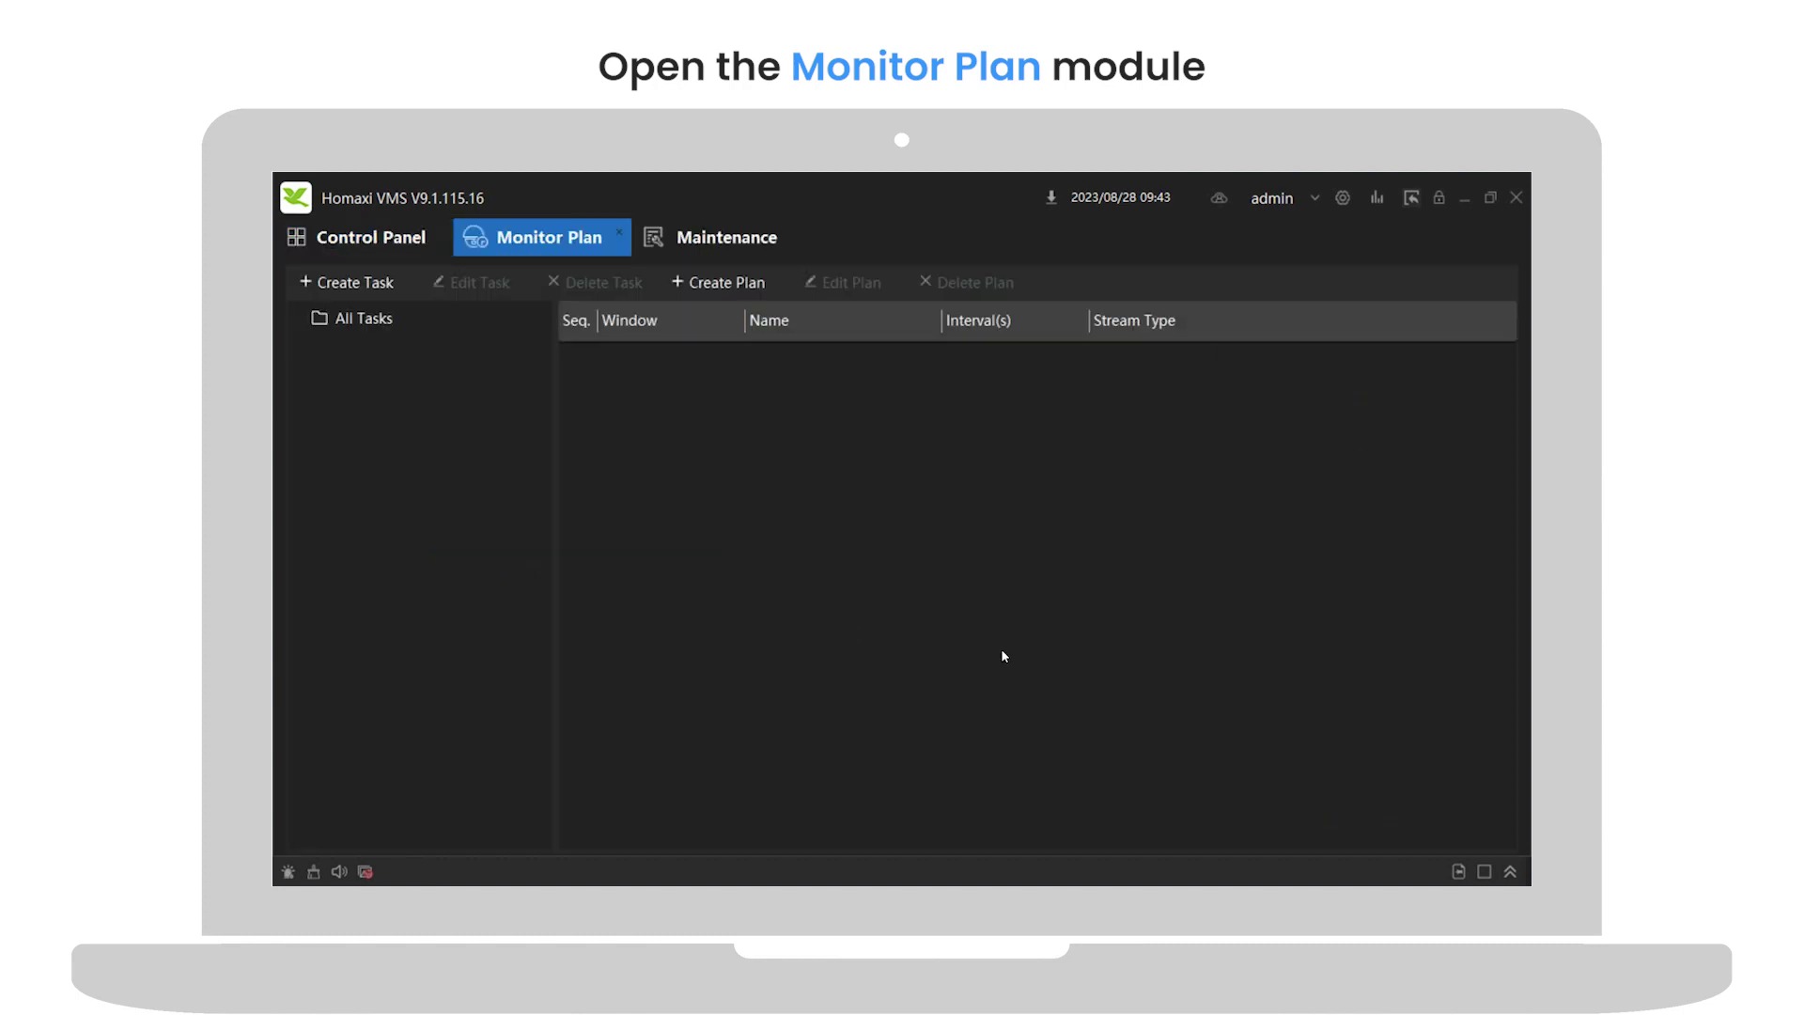
left_click(346, 282)
type("t")
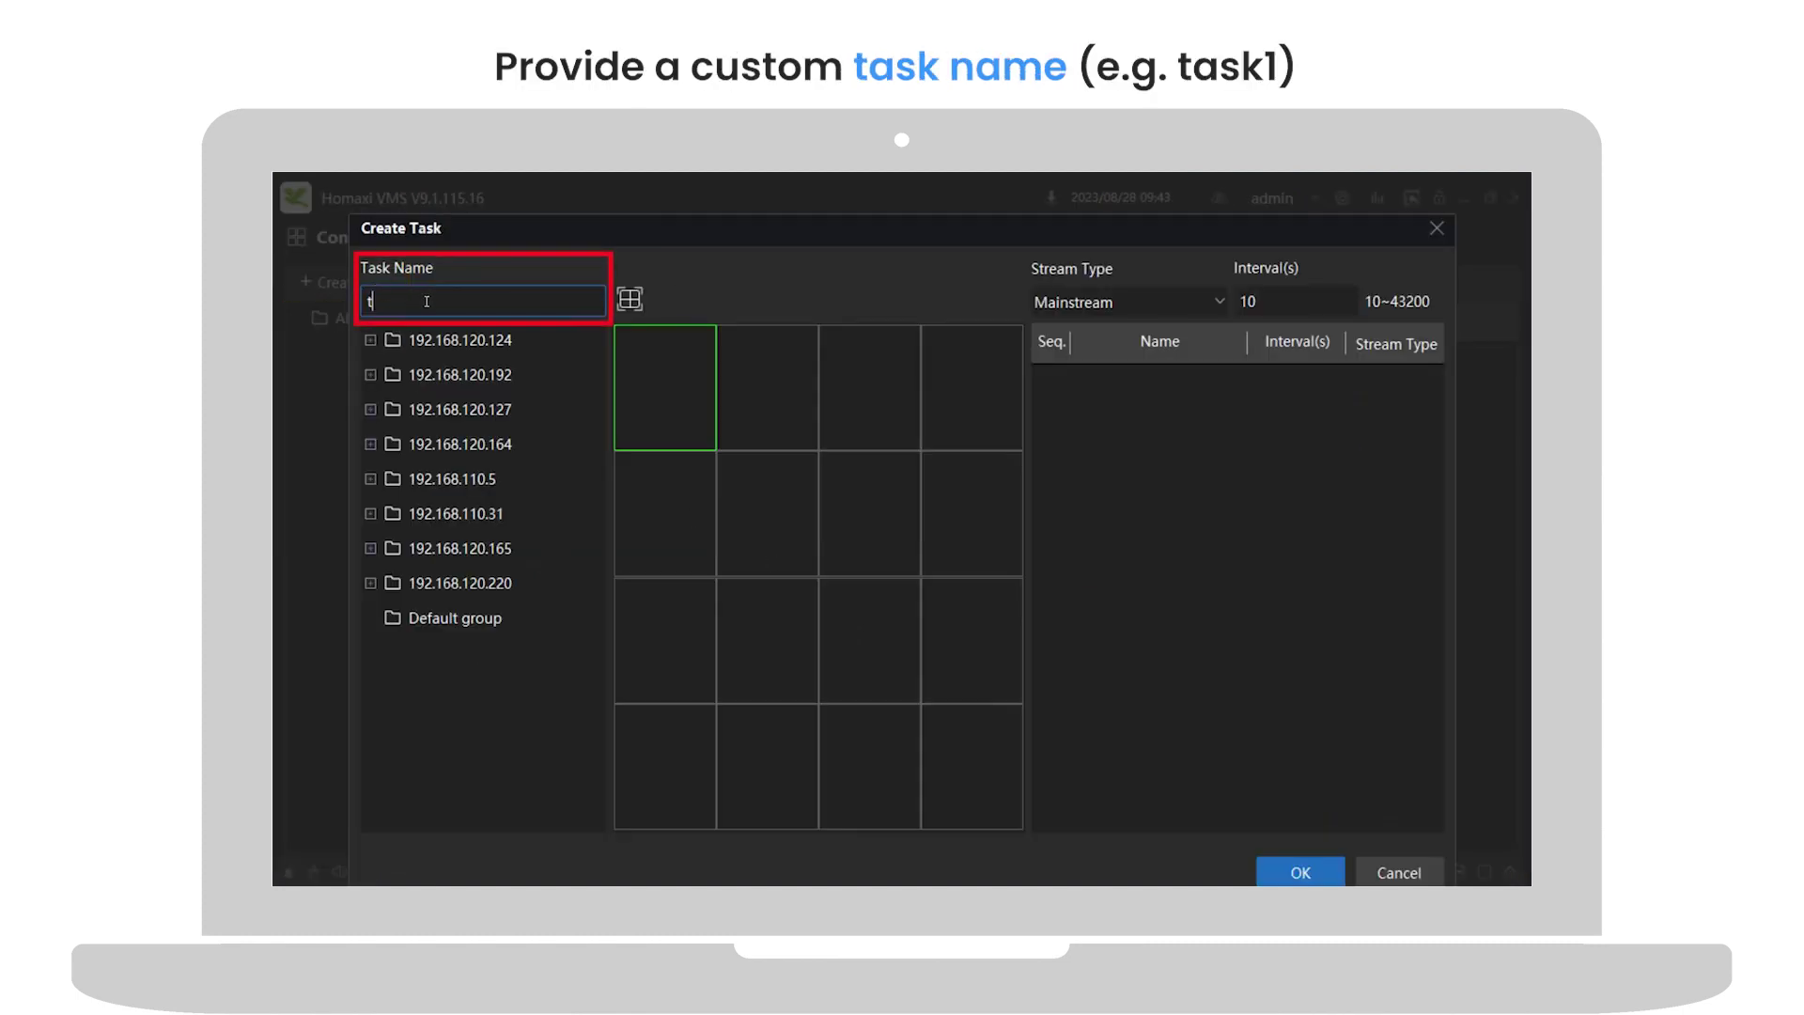
type("ask1")
left_click(634, 302)
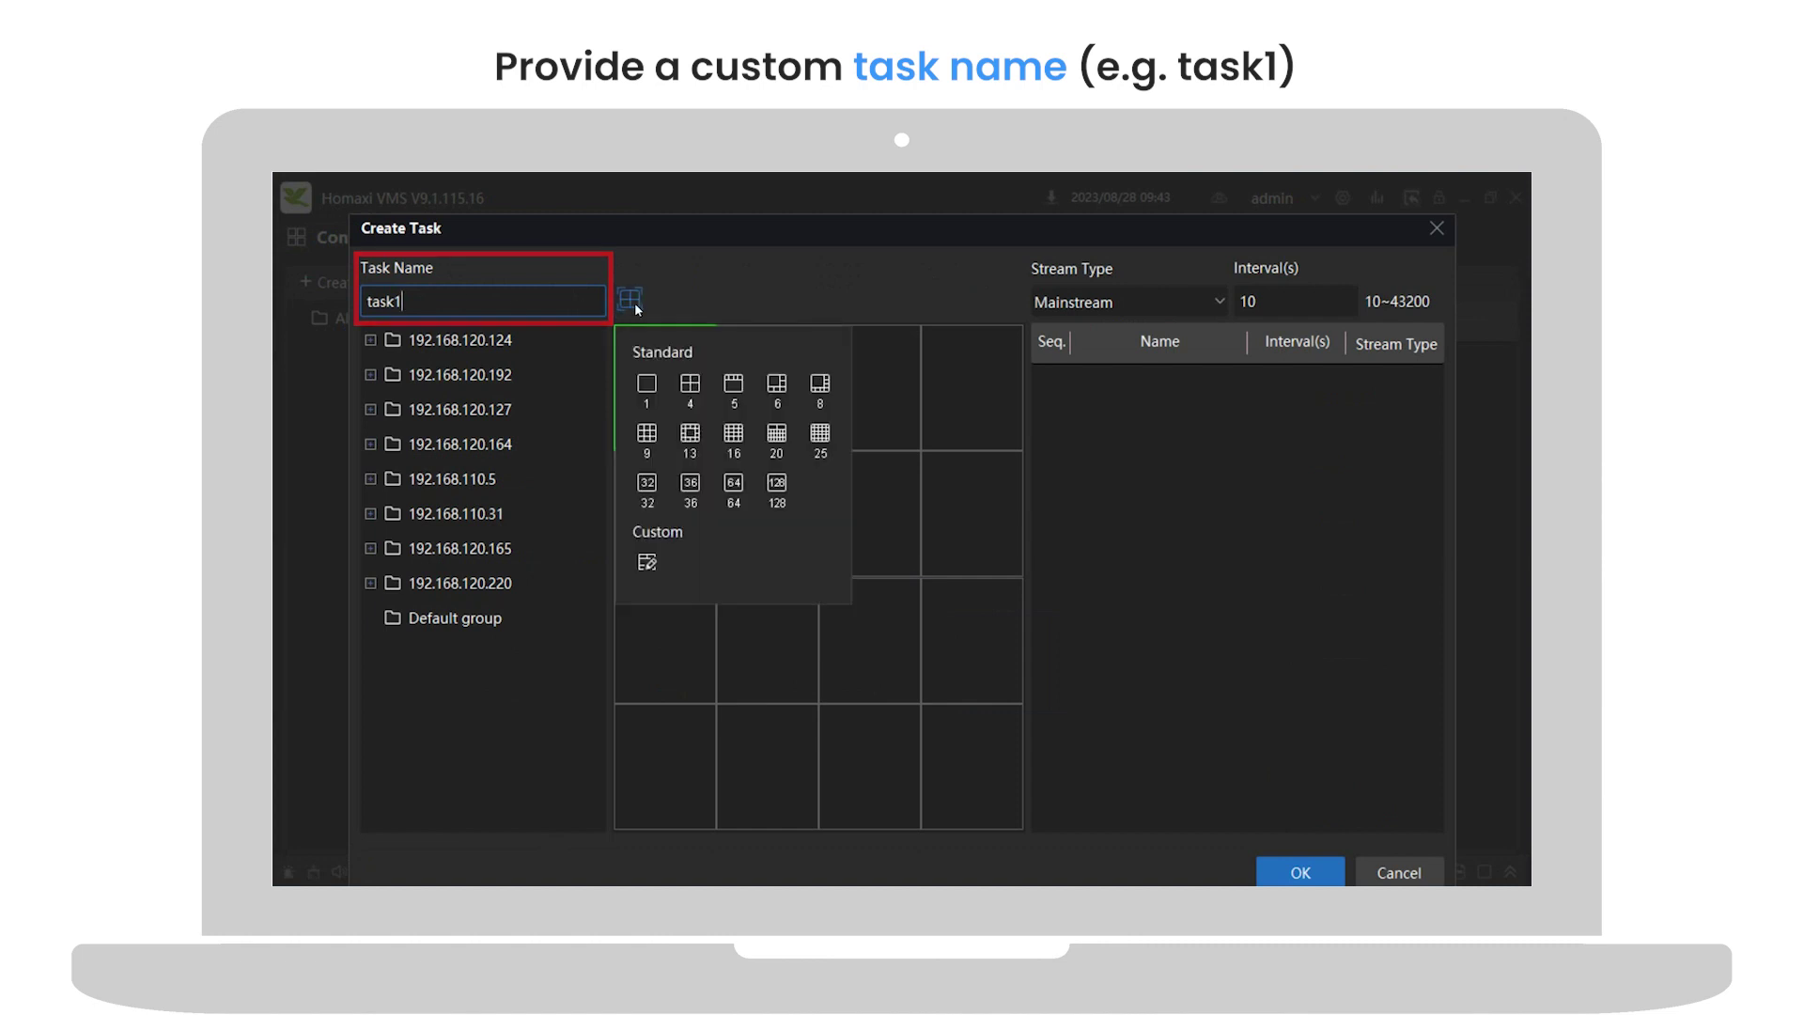
left_click(693, 394)
Step: Assign channels ww_192.168.120.124, CAM 1_192.168.120.192 and CAM 1_192.168.120.127 to the first window of task1
left_click(370, 340)
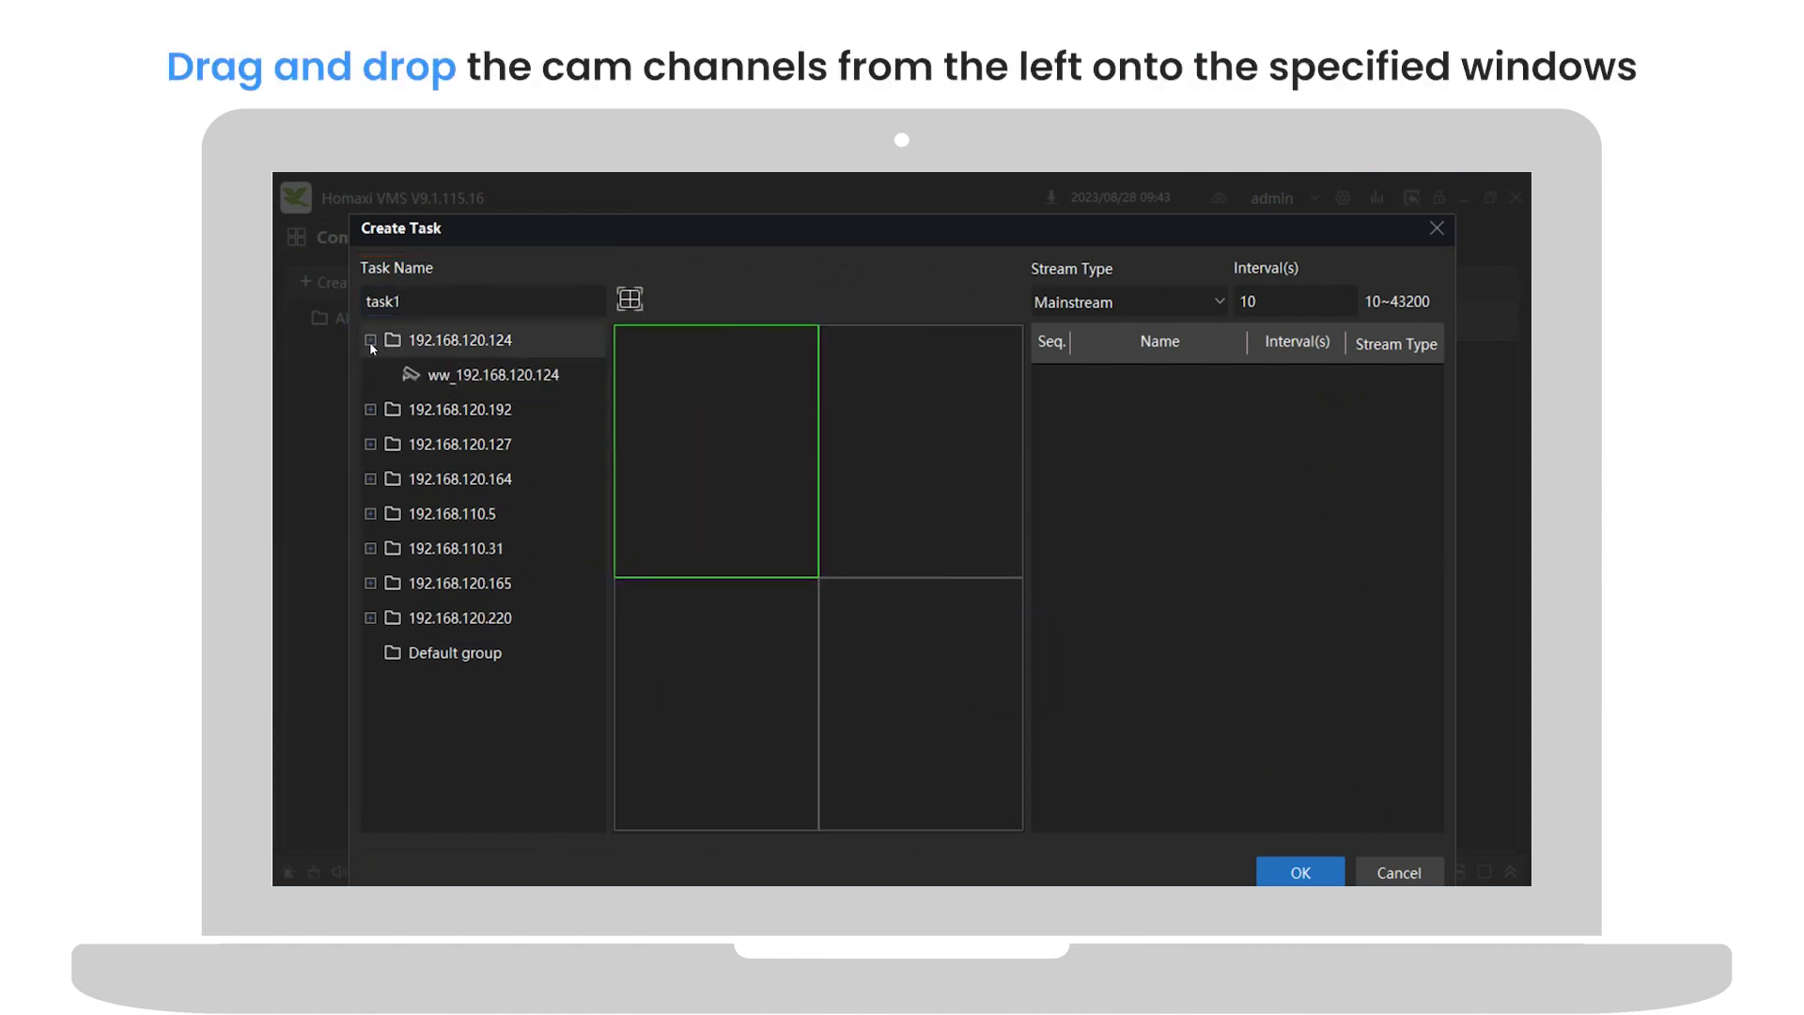
left_click_drag(442, 375, 657, 433)
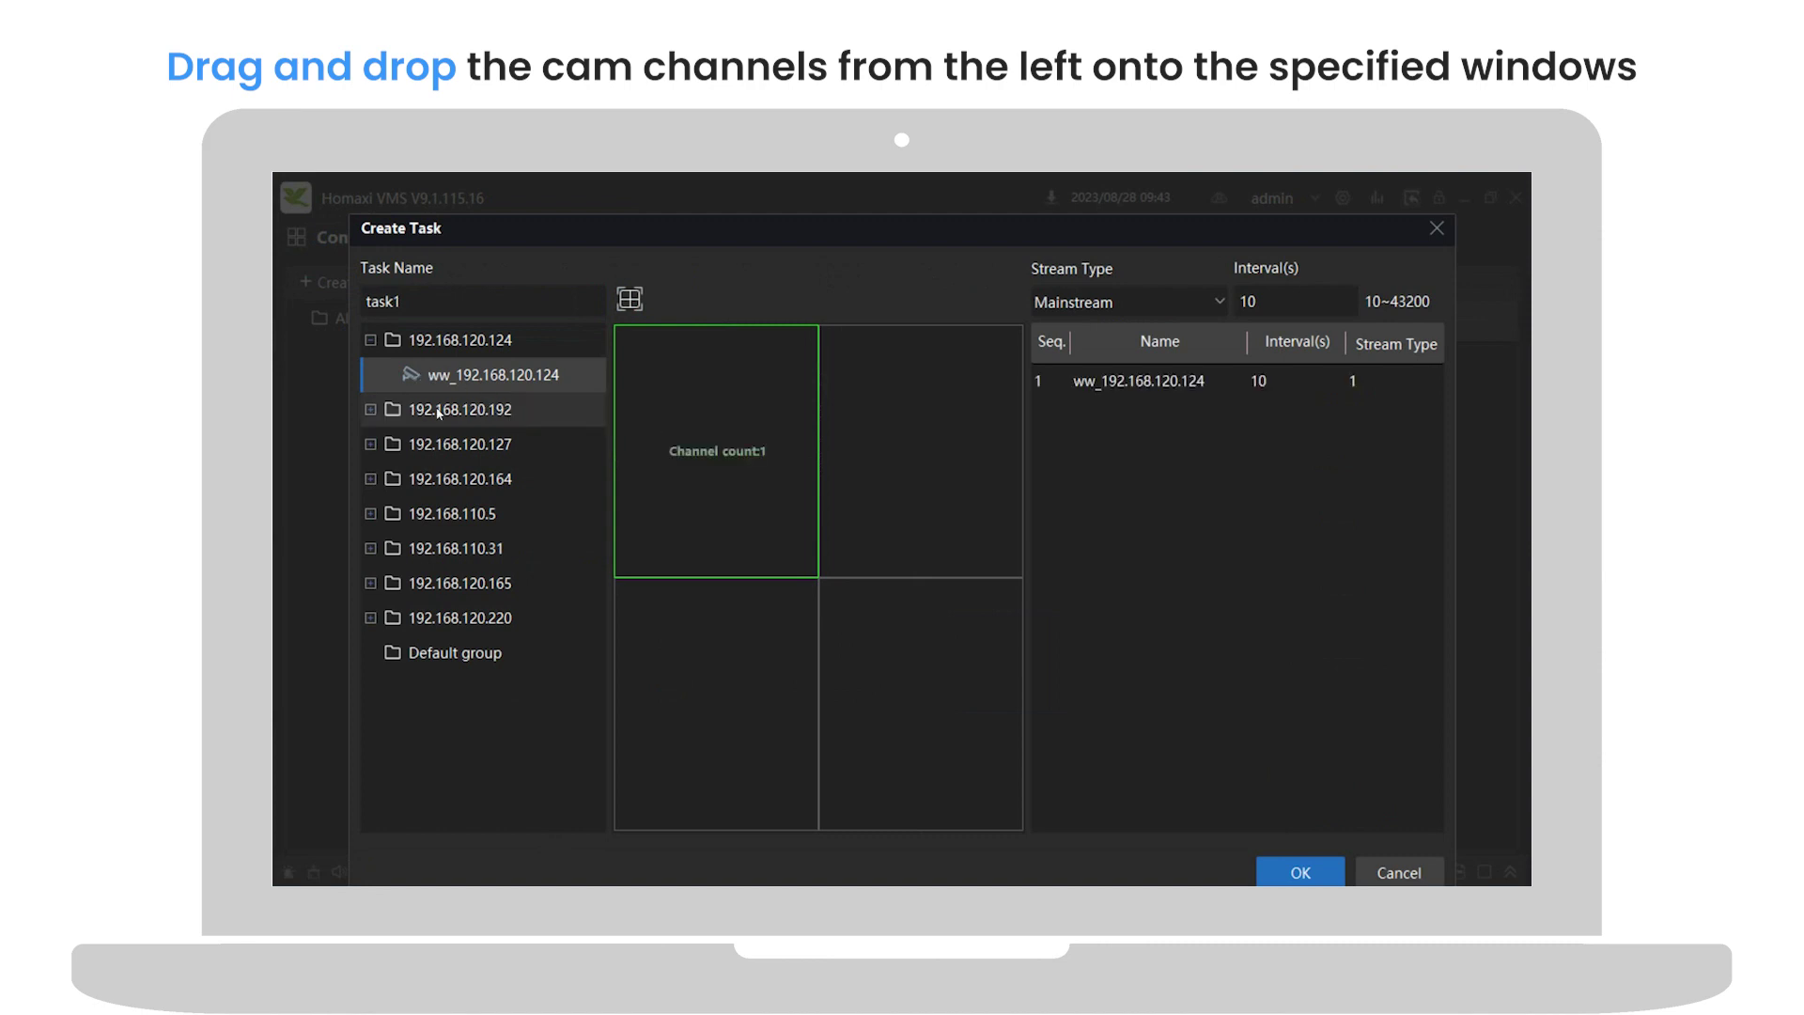
left_click(370, 411)
left_click_drag(442, 444, 660, 466)
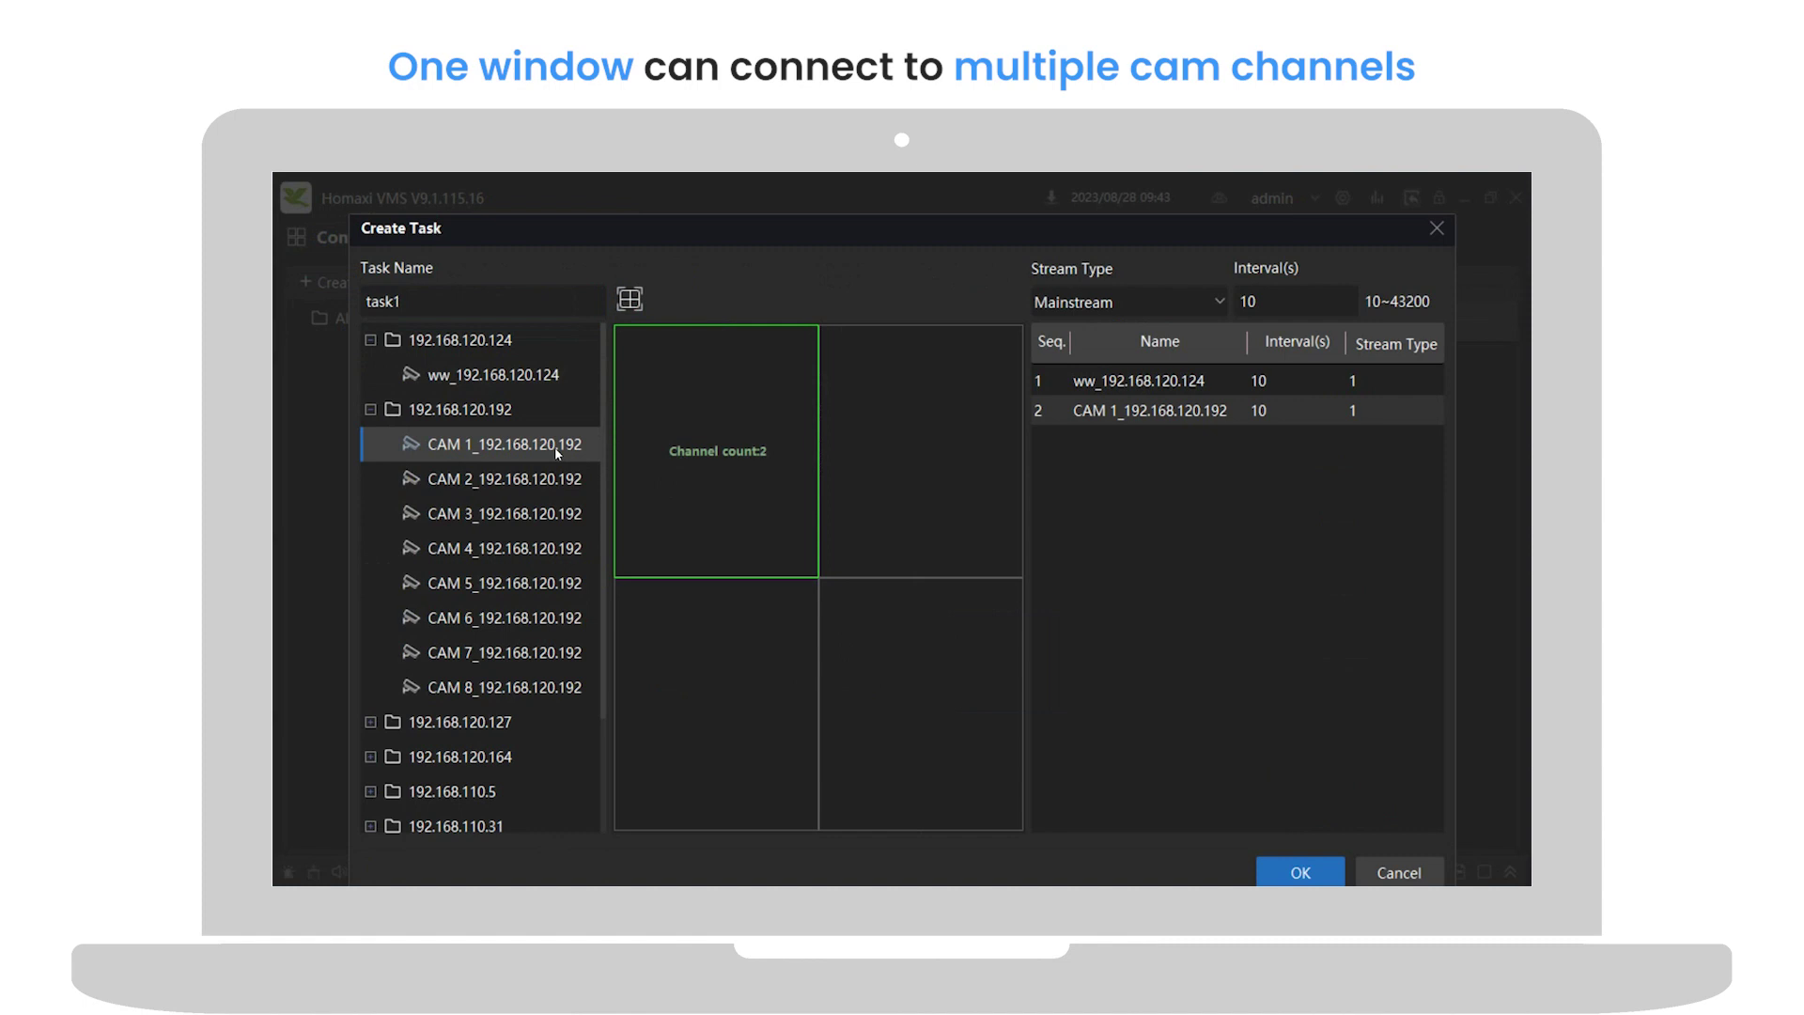
left_click(372, 723)
scroll(374, 726, "down", 2)
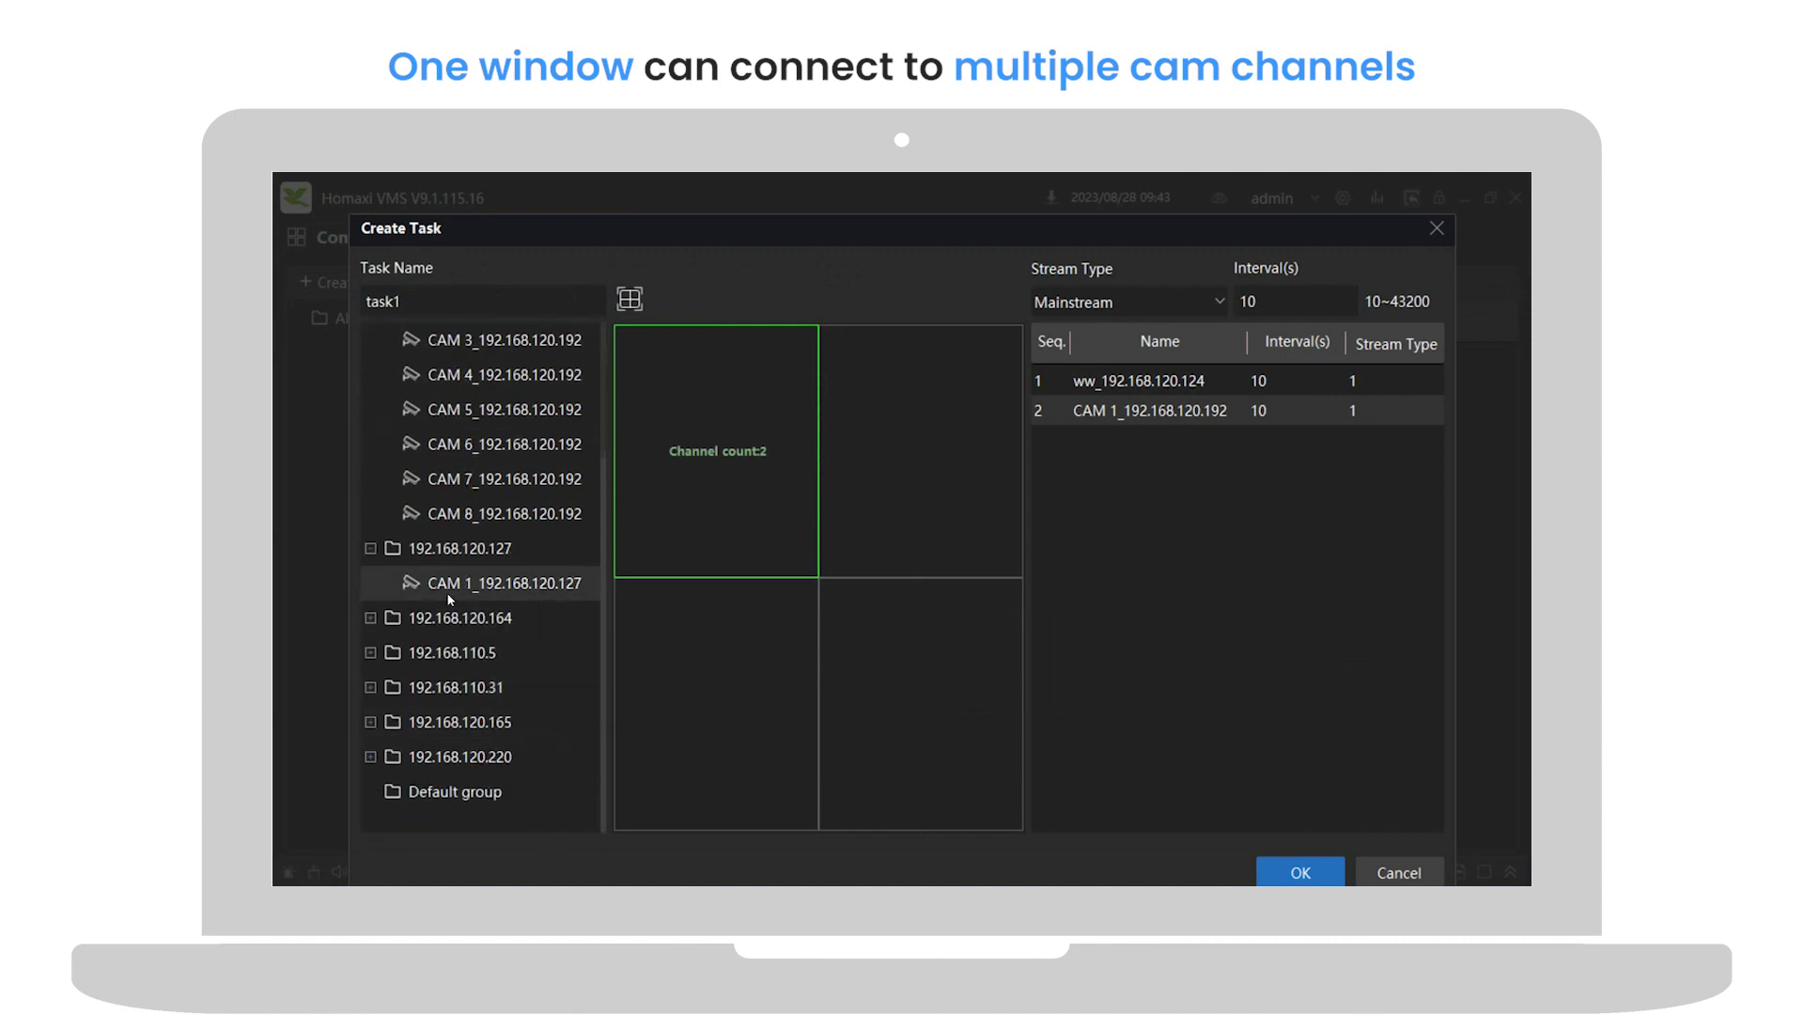
left_click_drag(447, 584, 678, 503)
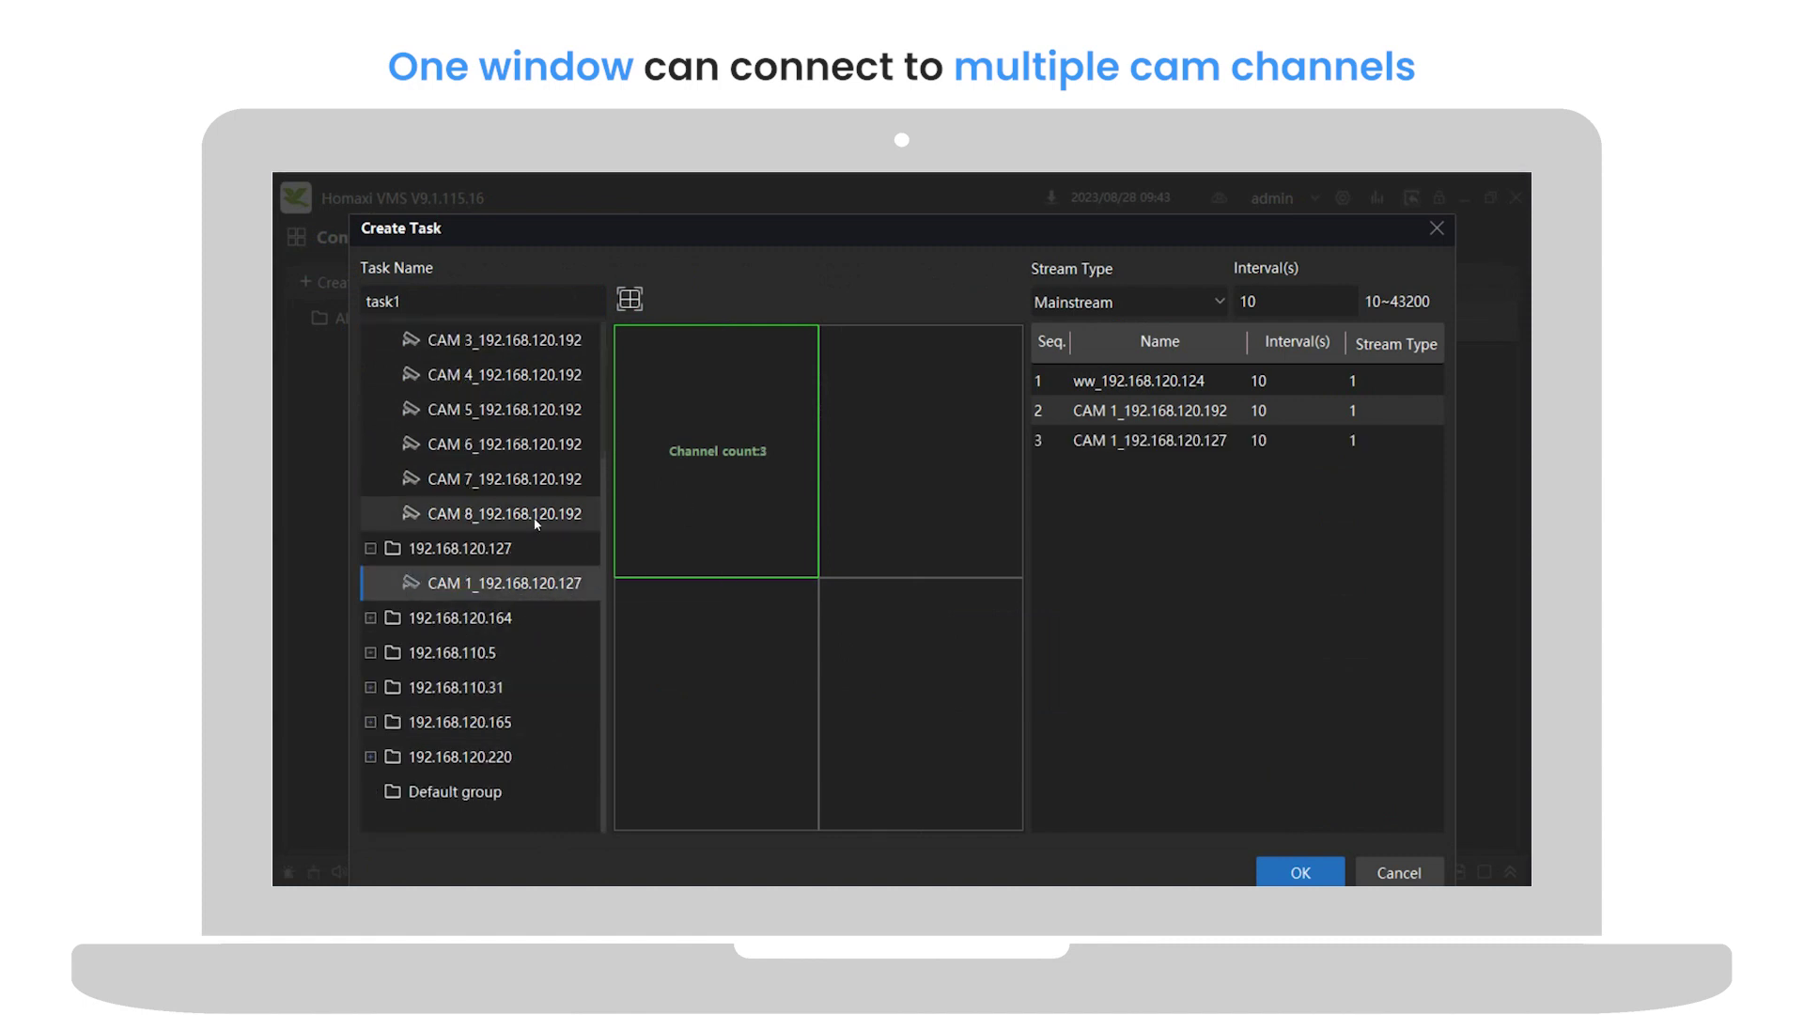
Step: Add channels _192.168.120.164 and CAM 1_192.168.110.5 to the first window of task1
left_click(370, 618)
left_click_drag(441, 652, 679, 512)
scroll(422, 674, "down", 2)
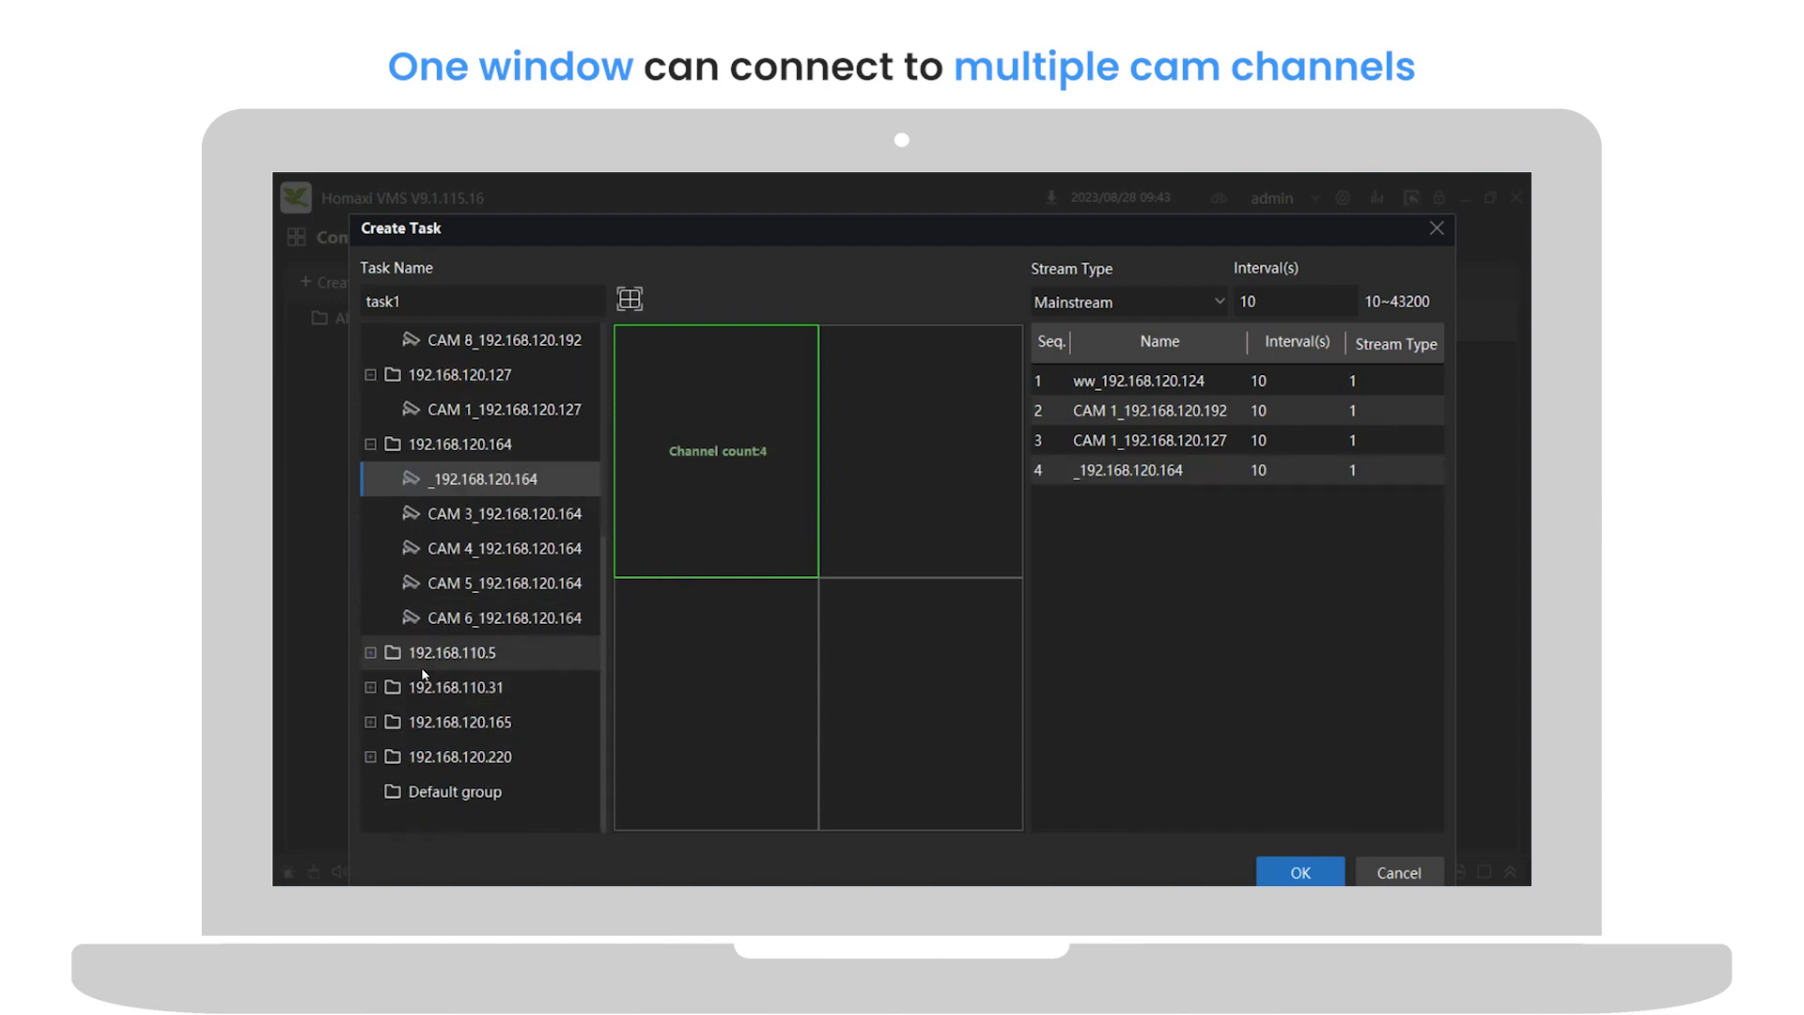
left_click(370, 652)
left_click_drag(441, 687, 662, 507)
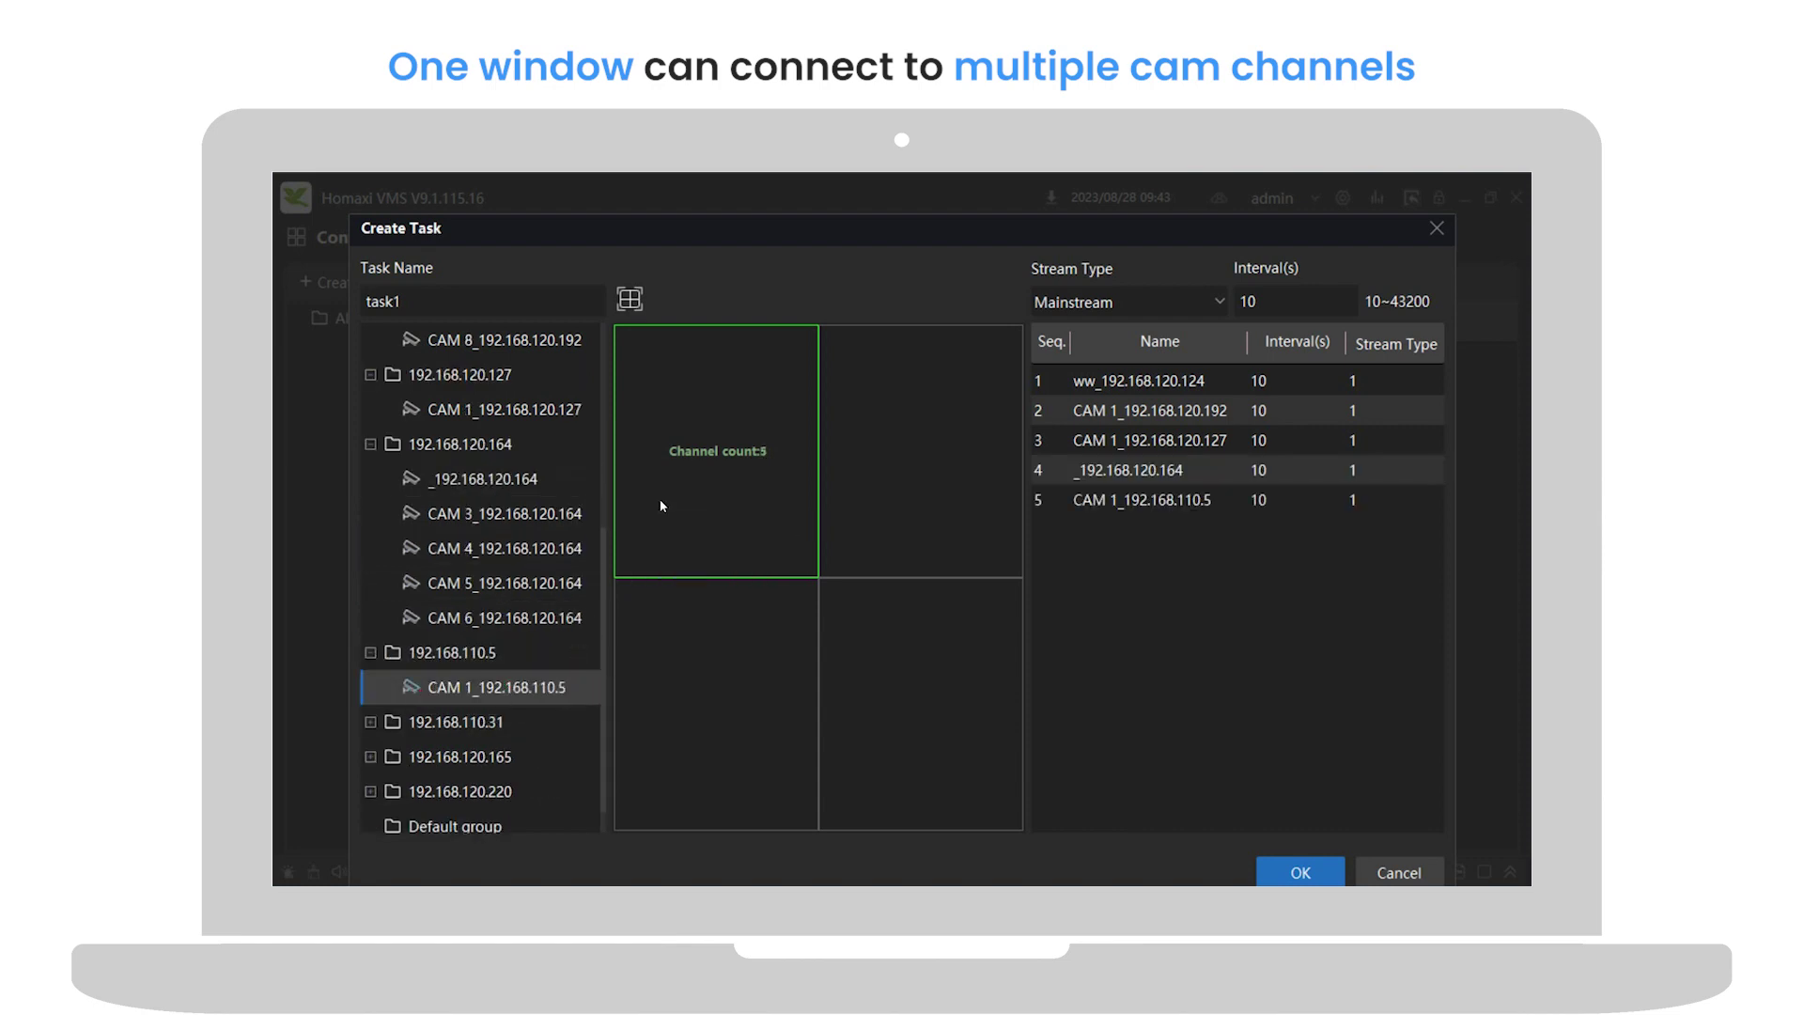
Step: Set the interval of channel ww_192.168.120.124 in the first window to 15 seconds
double_click(1283, 381)
left_click(1278, 380)
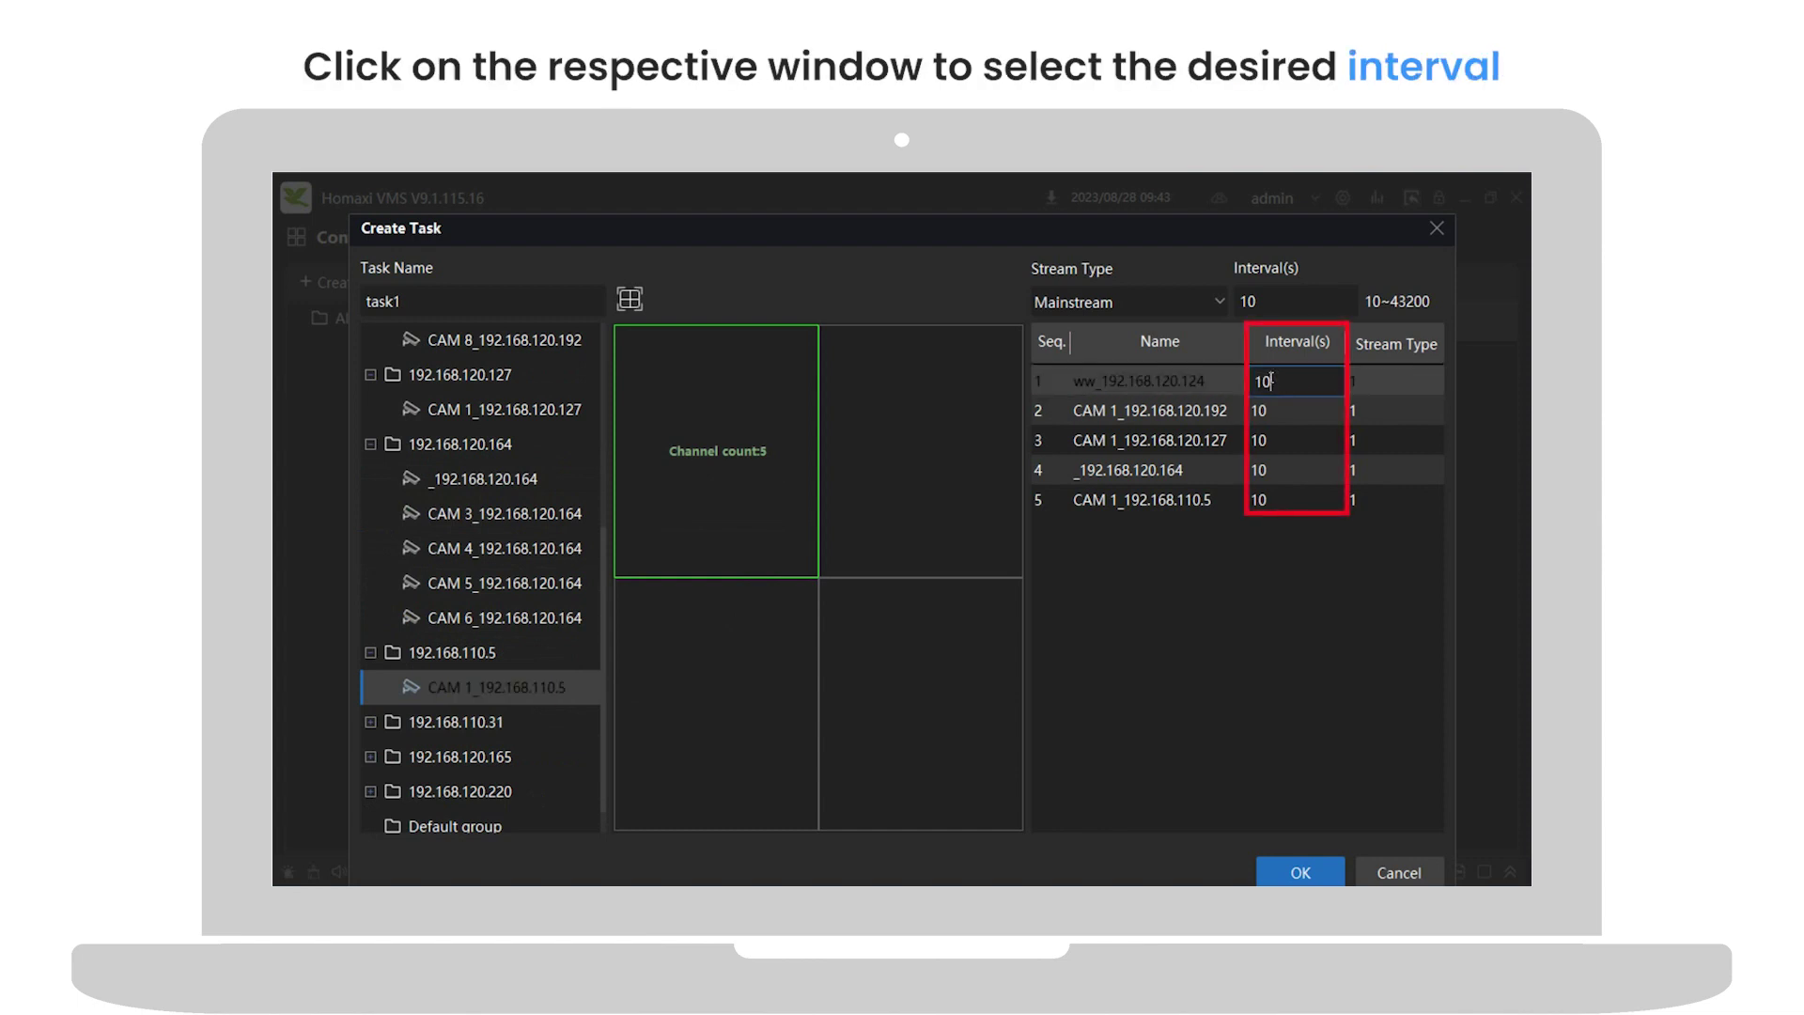
left_click_drag(1270, 380, 1262, 380)
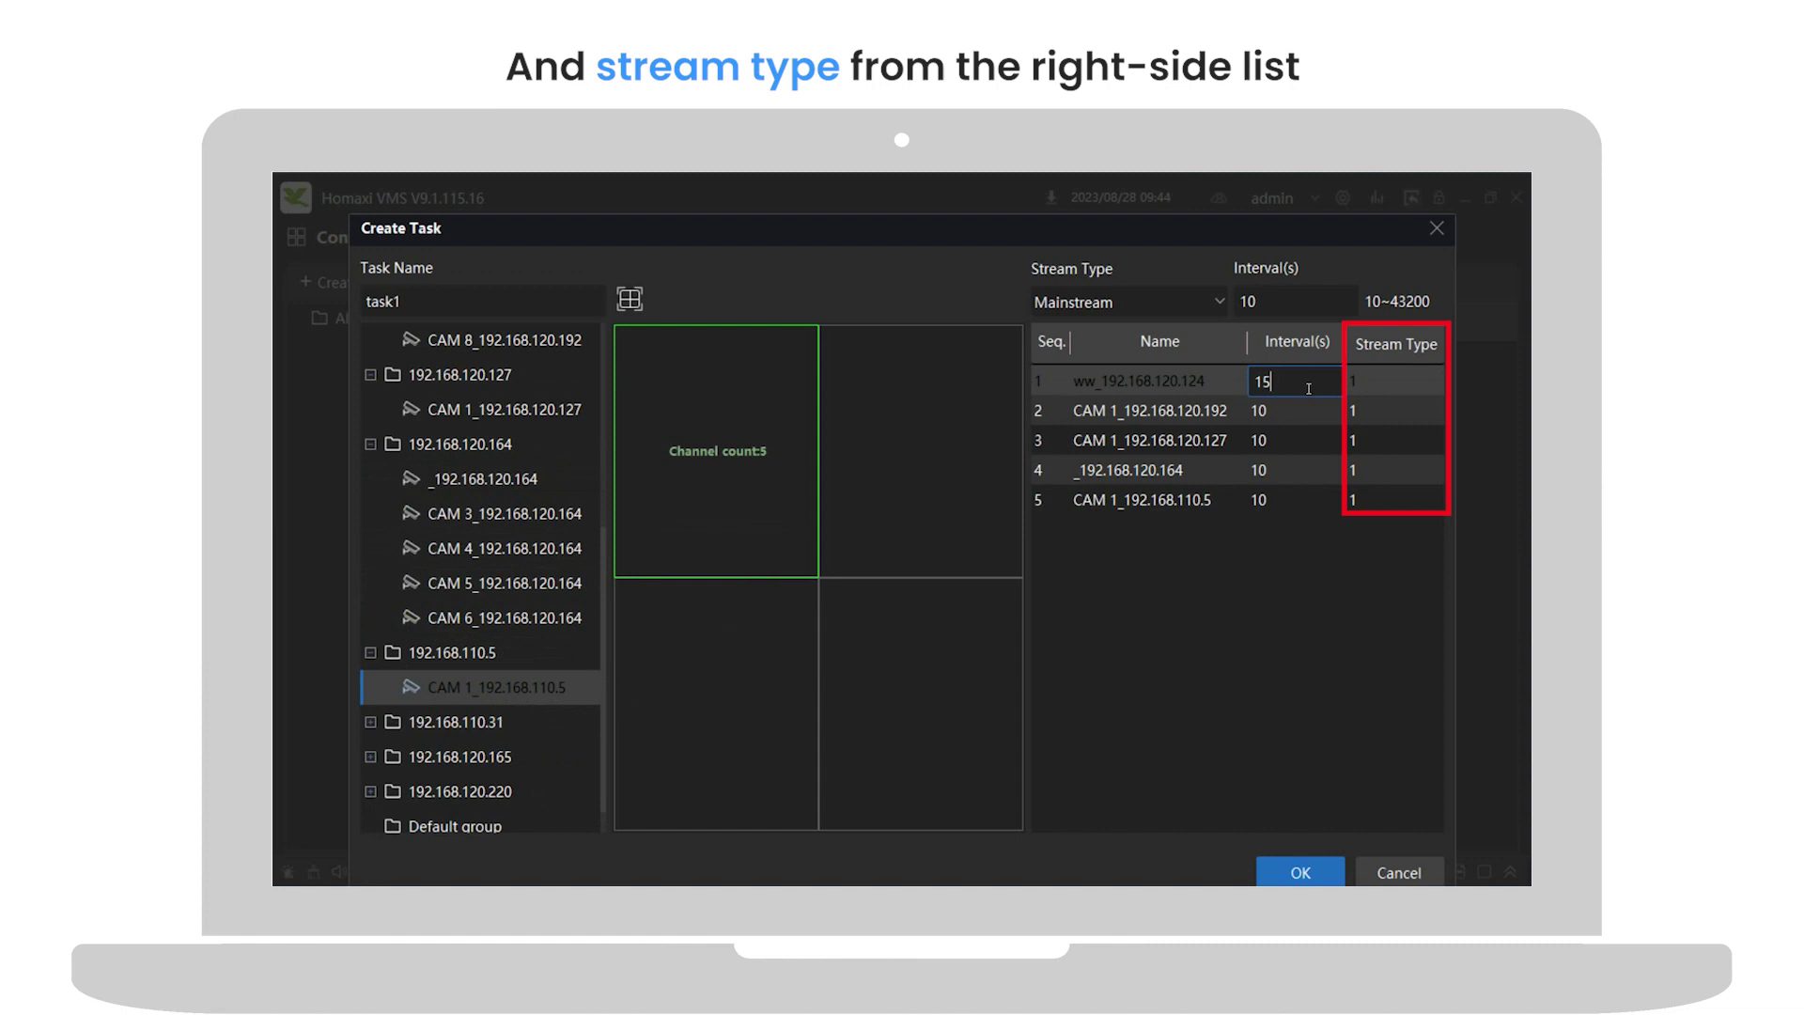
type("5")
Step: Set channel CAM 1_192.168.120.192 to a 15-second interval and stream type 2
double_click(1295, 411)
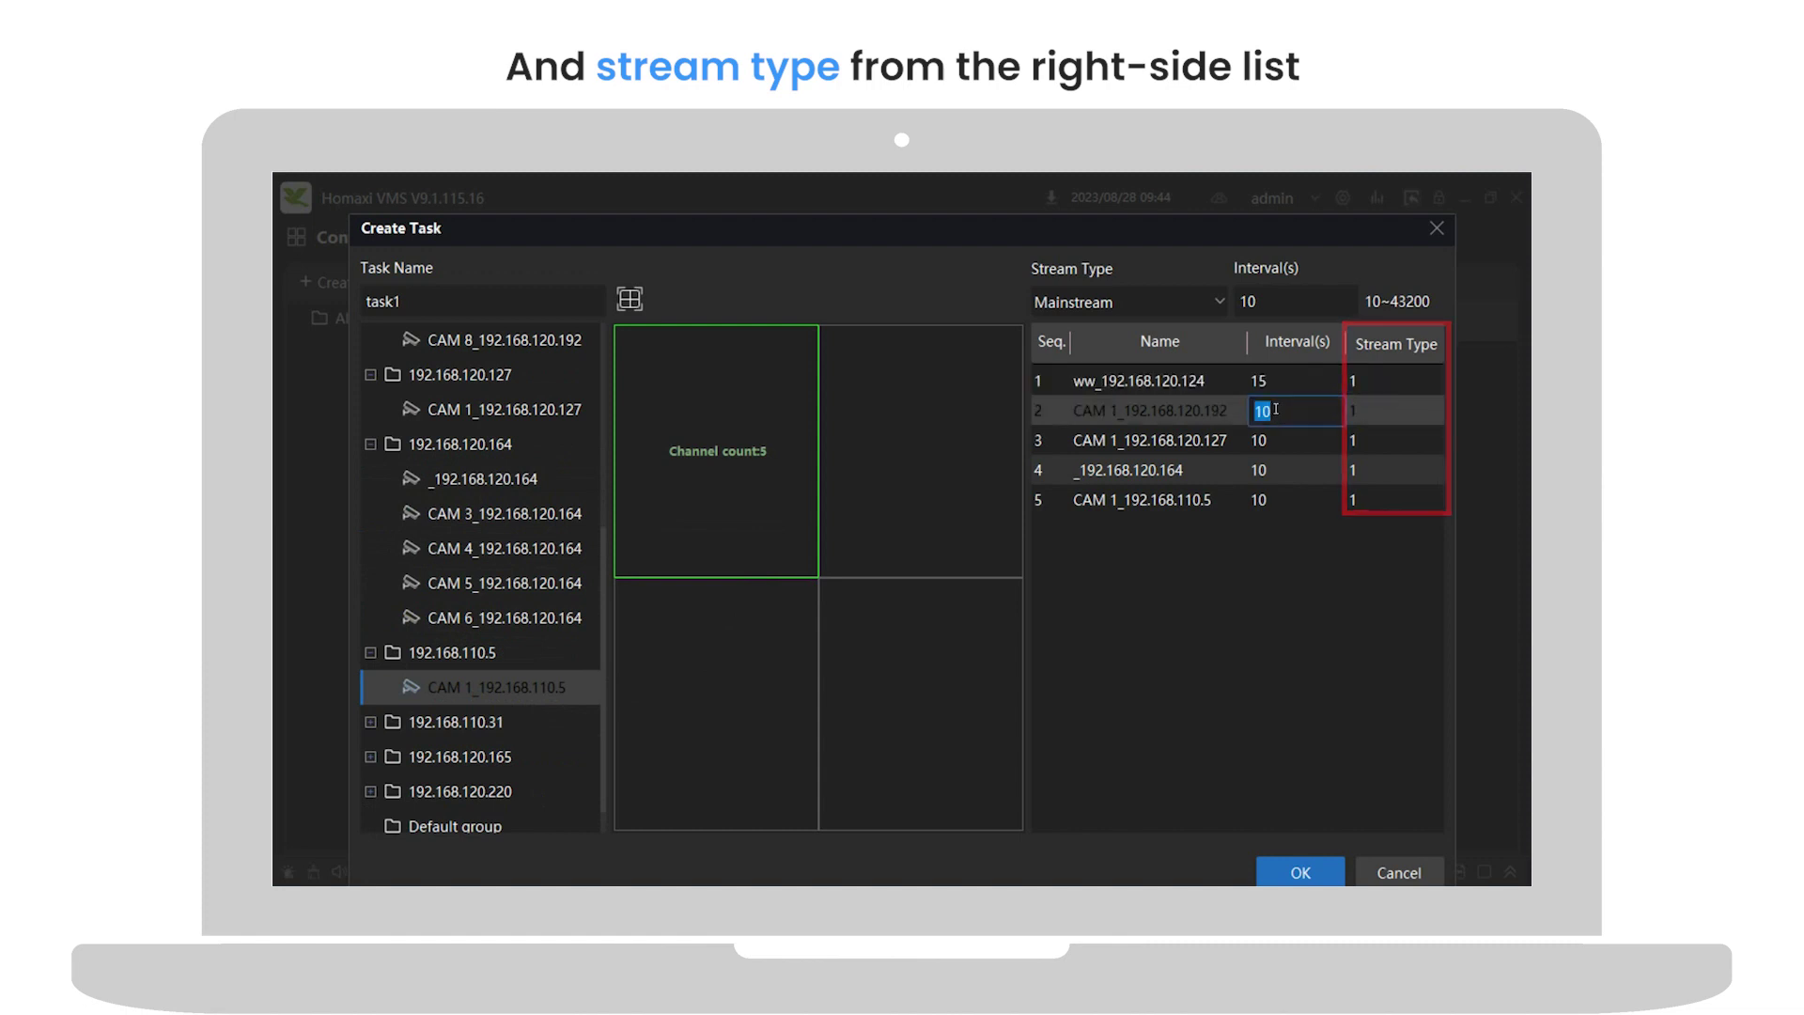
left_click(1272, 411)
left_click_drag(1270, 411, 1227, 411)
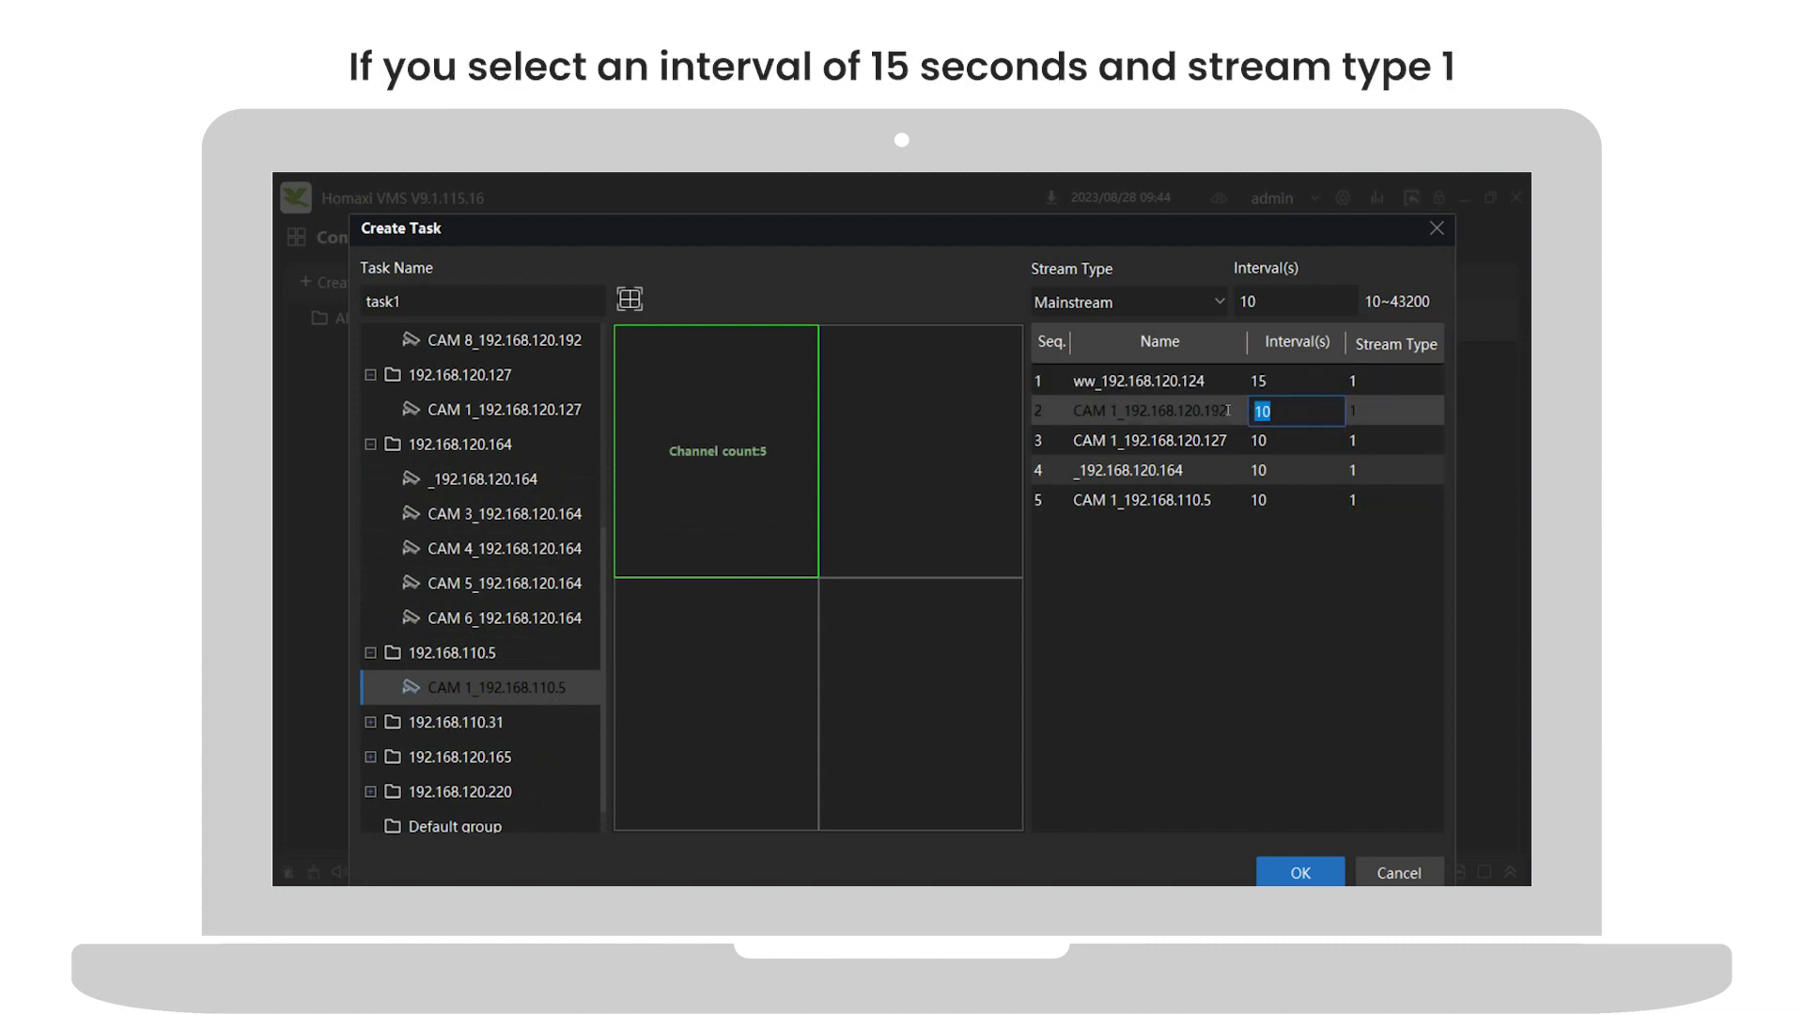
type("15")
double_click(1364, 415)
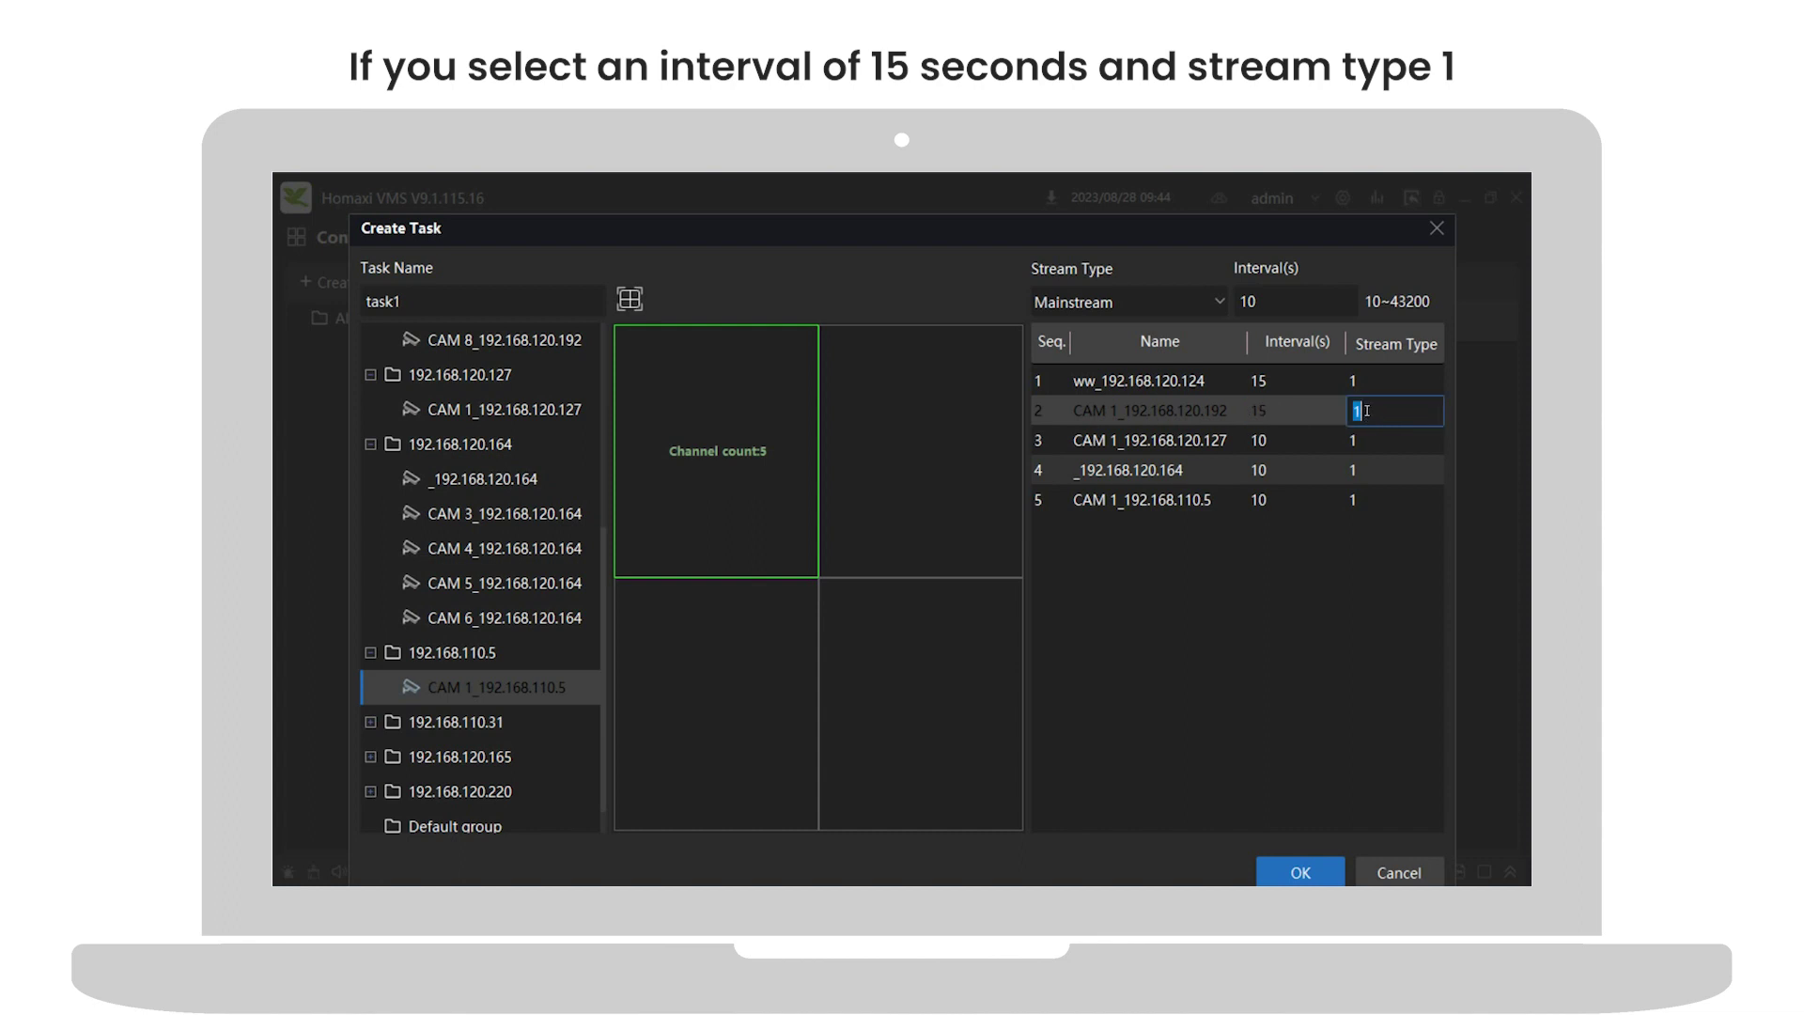
type("2")
Step: Set 20-second intervals for CAM 1_192.168.120.127 and _192.168.120.164, and give _192.168.120.164 stream type 2
double_click(1297, 439)
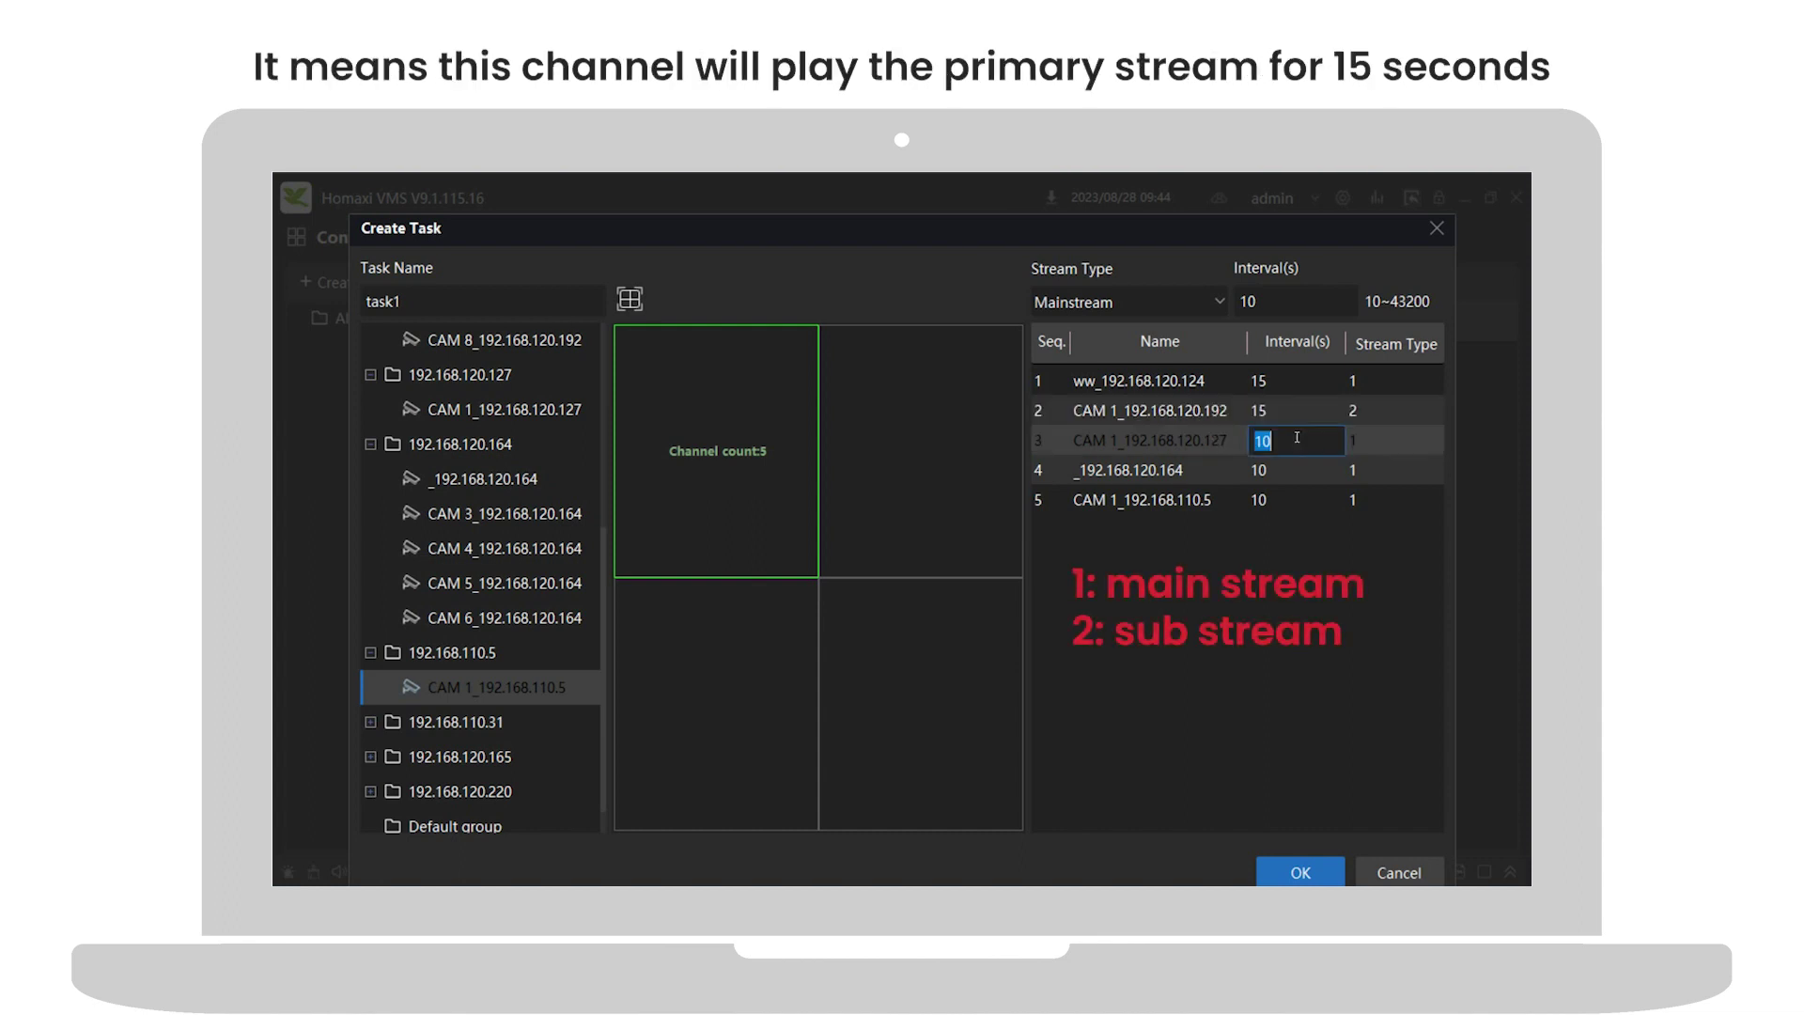
type("20")
double_click(1322, 467)
left_click(1276, 471)
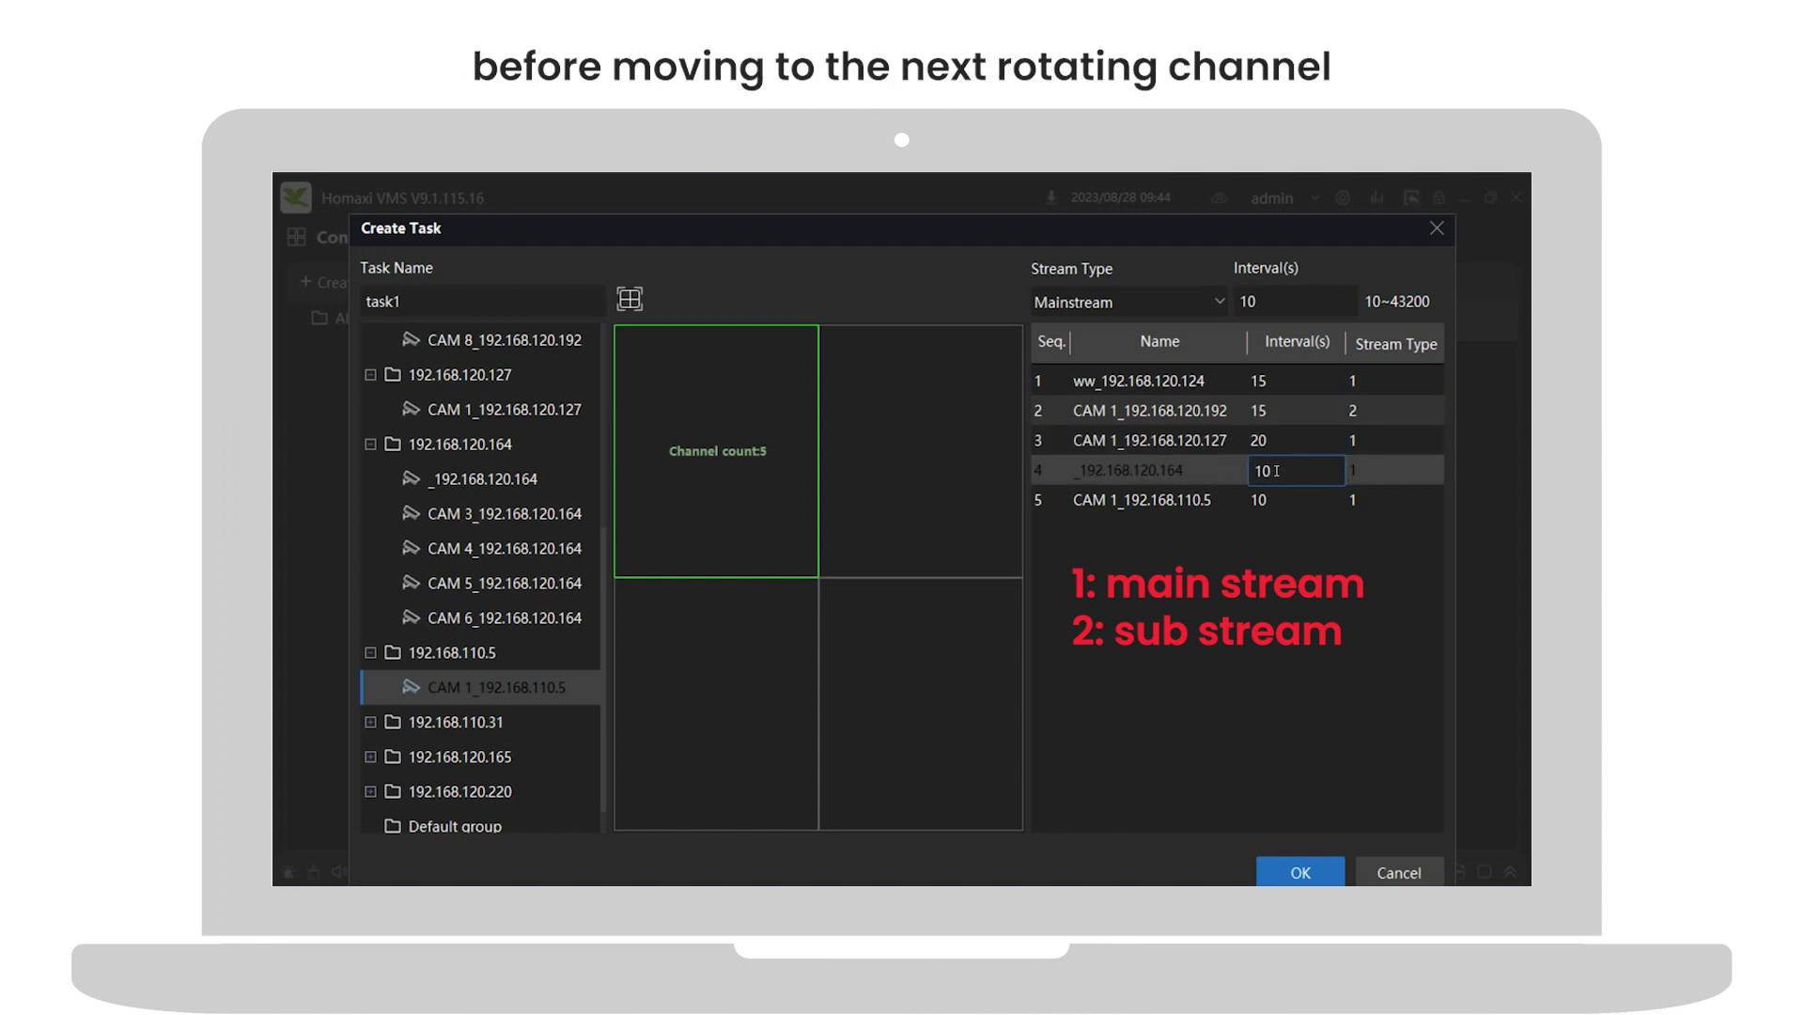
key("BackSpace")
key("BackSpace")
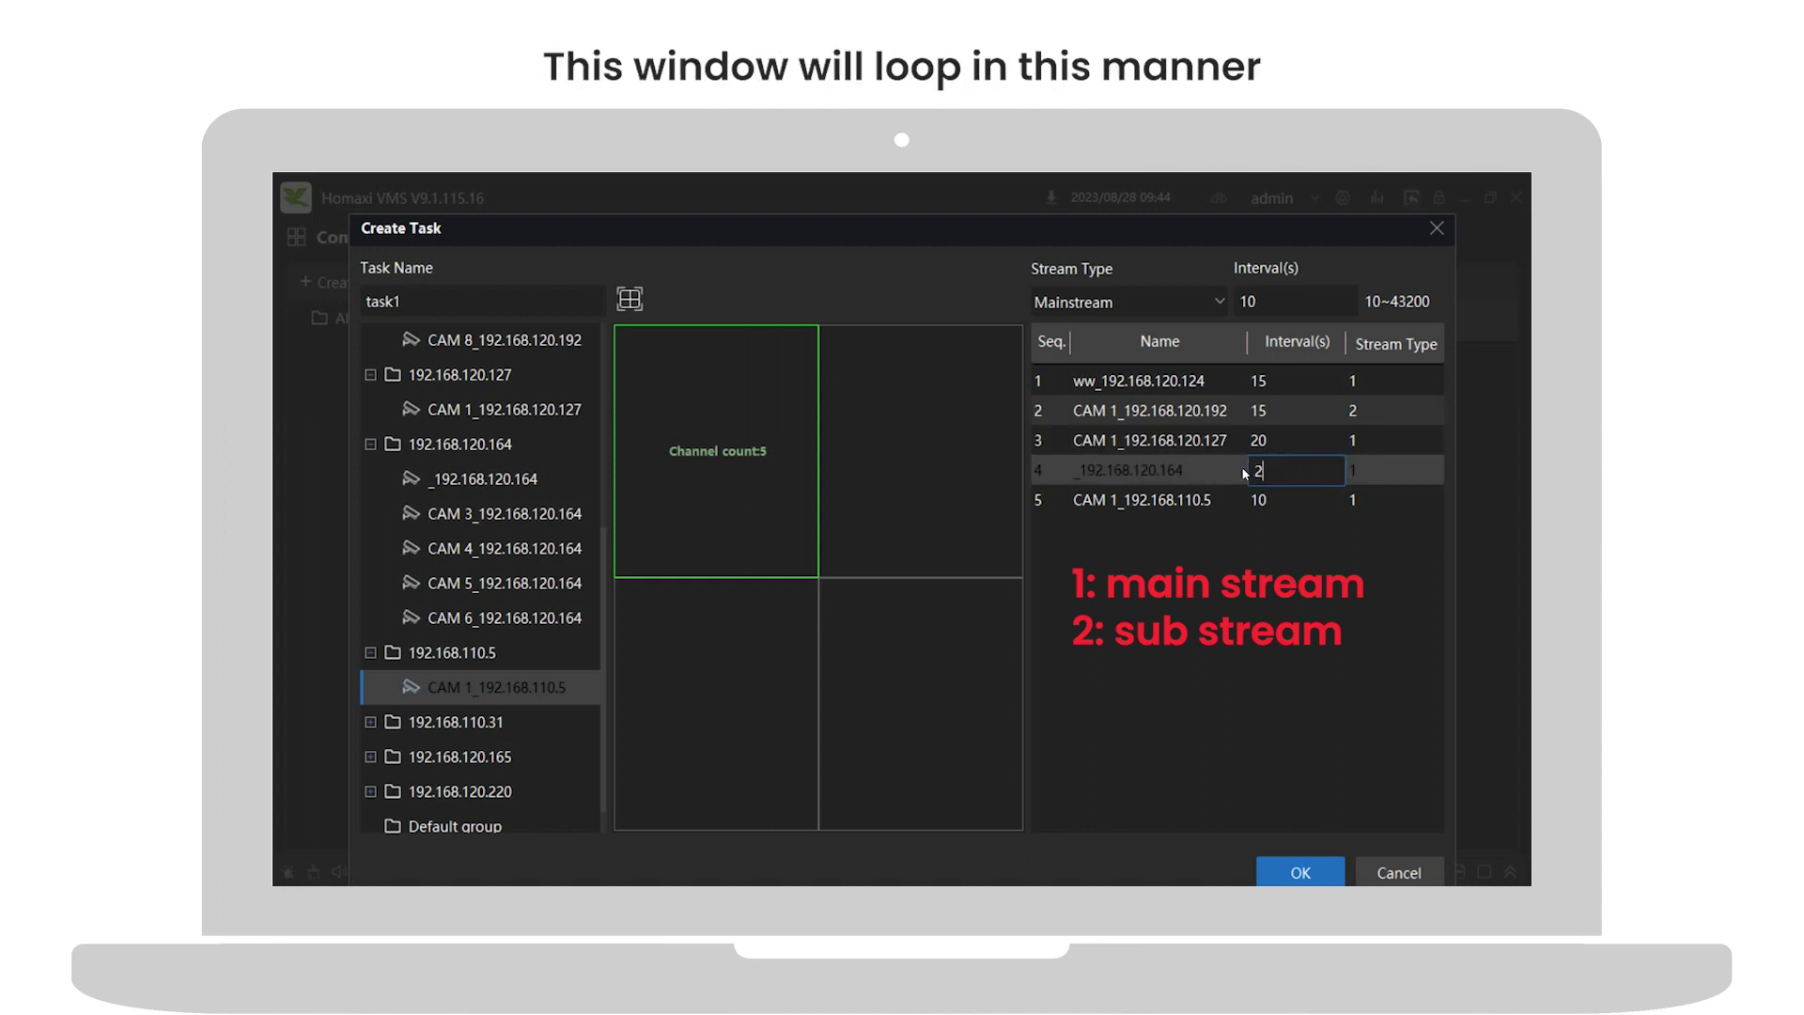
type("20")
double_click(1376, 472)
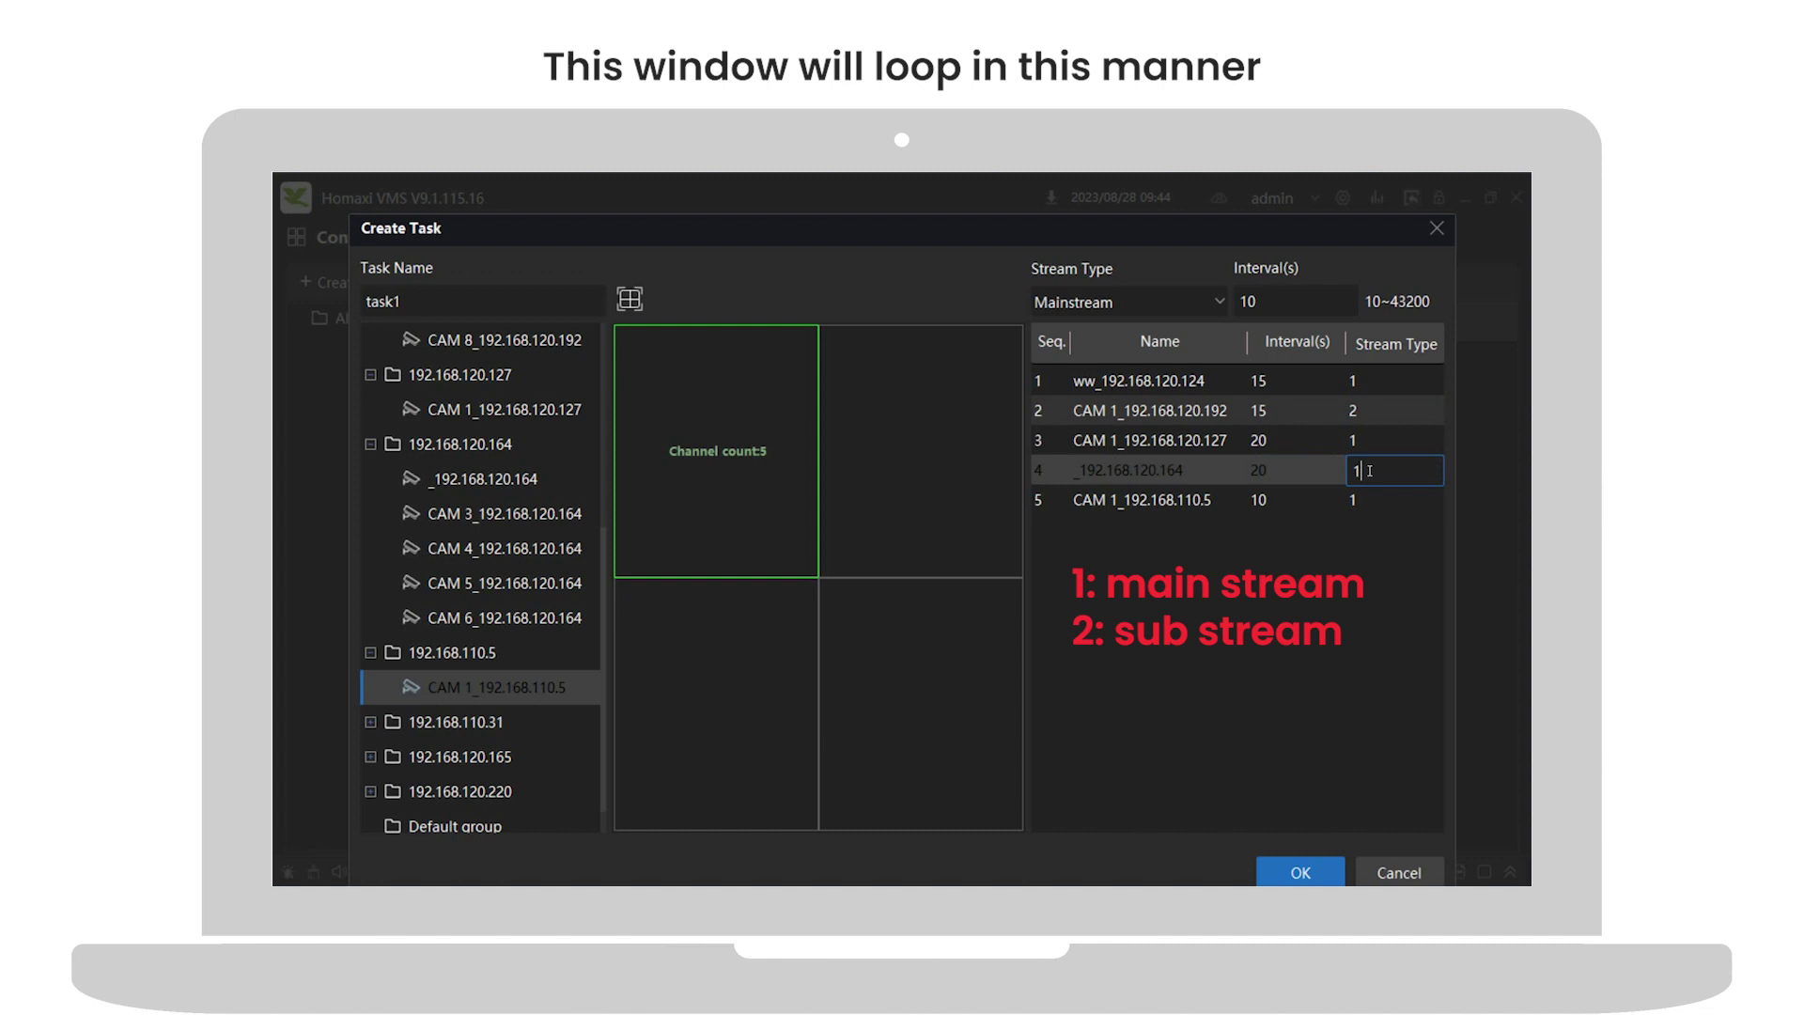
type("2")
left_click(1215, 556)
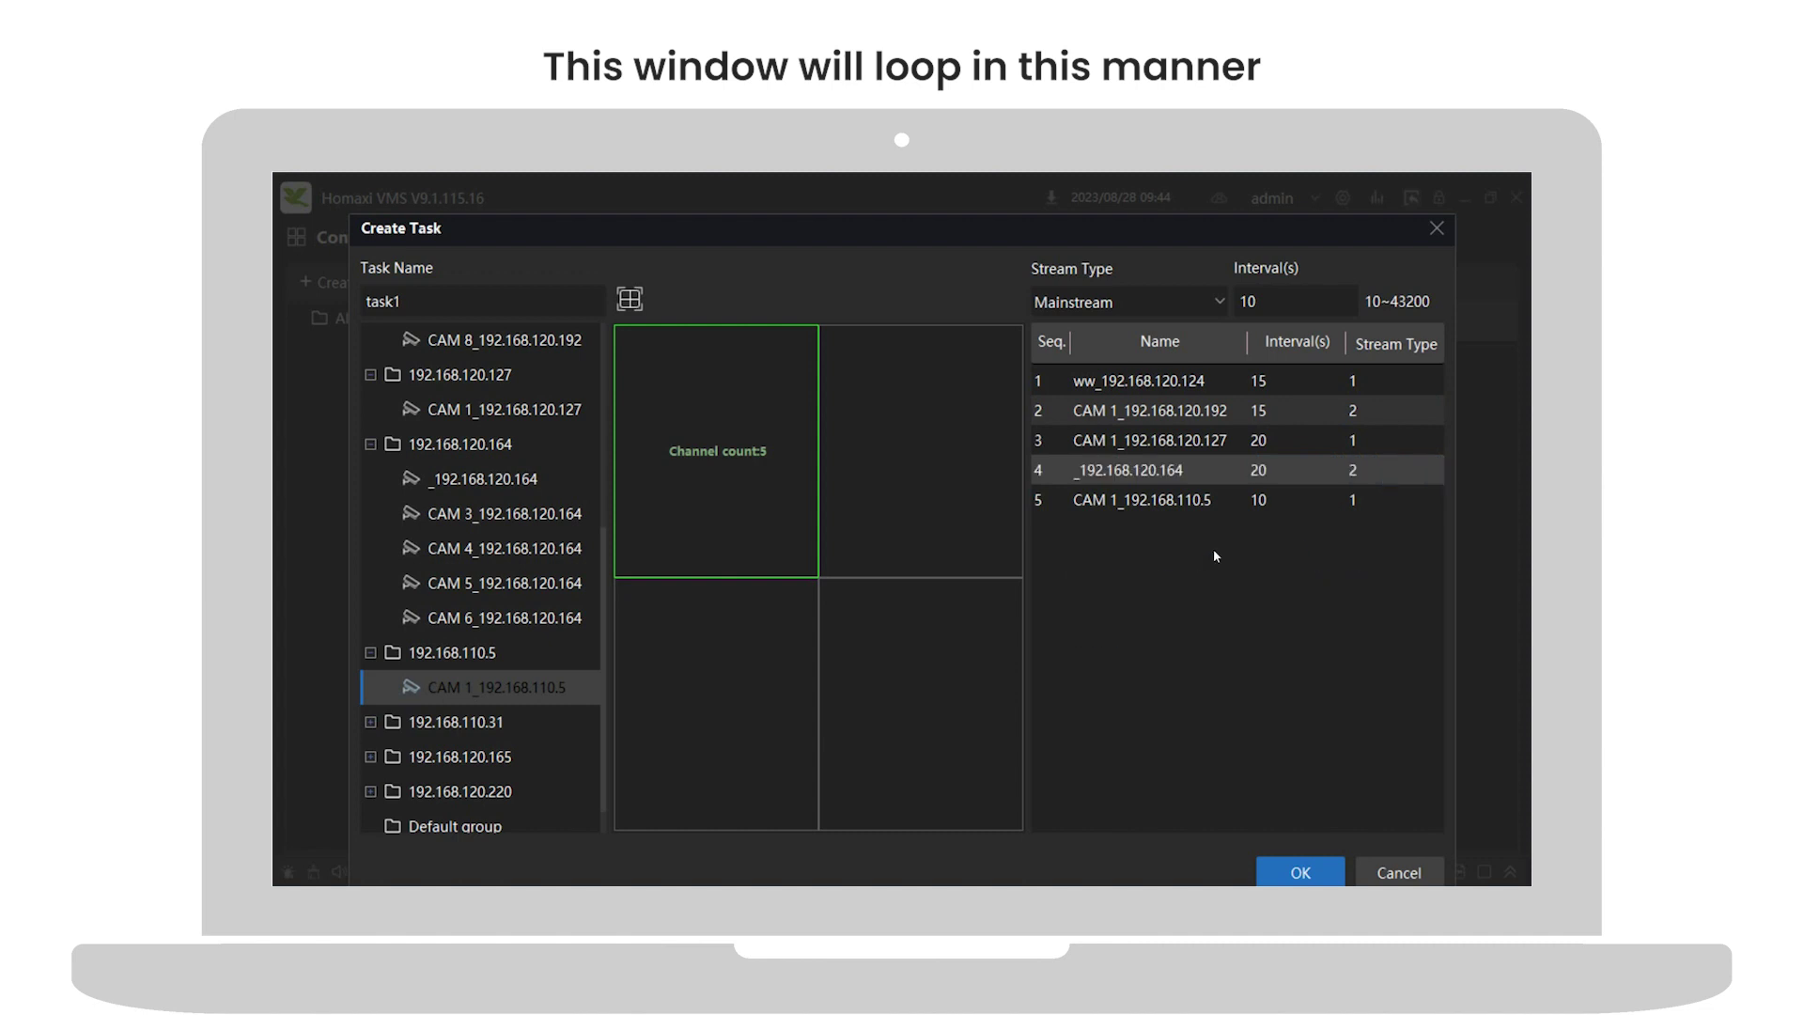
Step: Assign _192.168.120.164 to the second window, CAM 1_192.168.110.5 to the third and ww_192.168.120.124 to the fourth, and save task1
left_click_drag(475, 478, 818, 493)
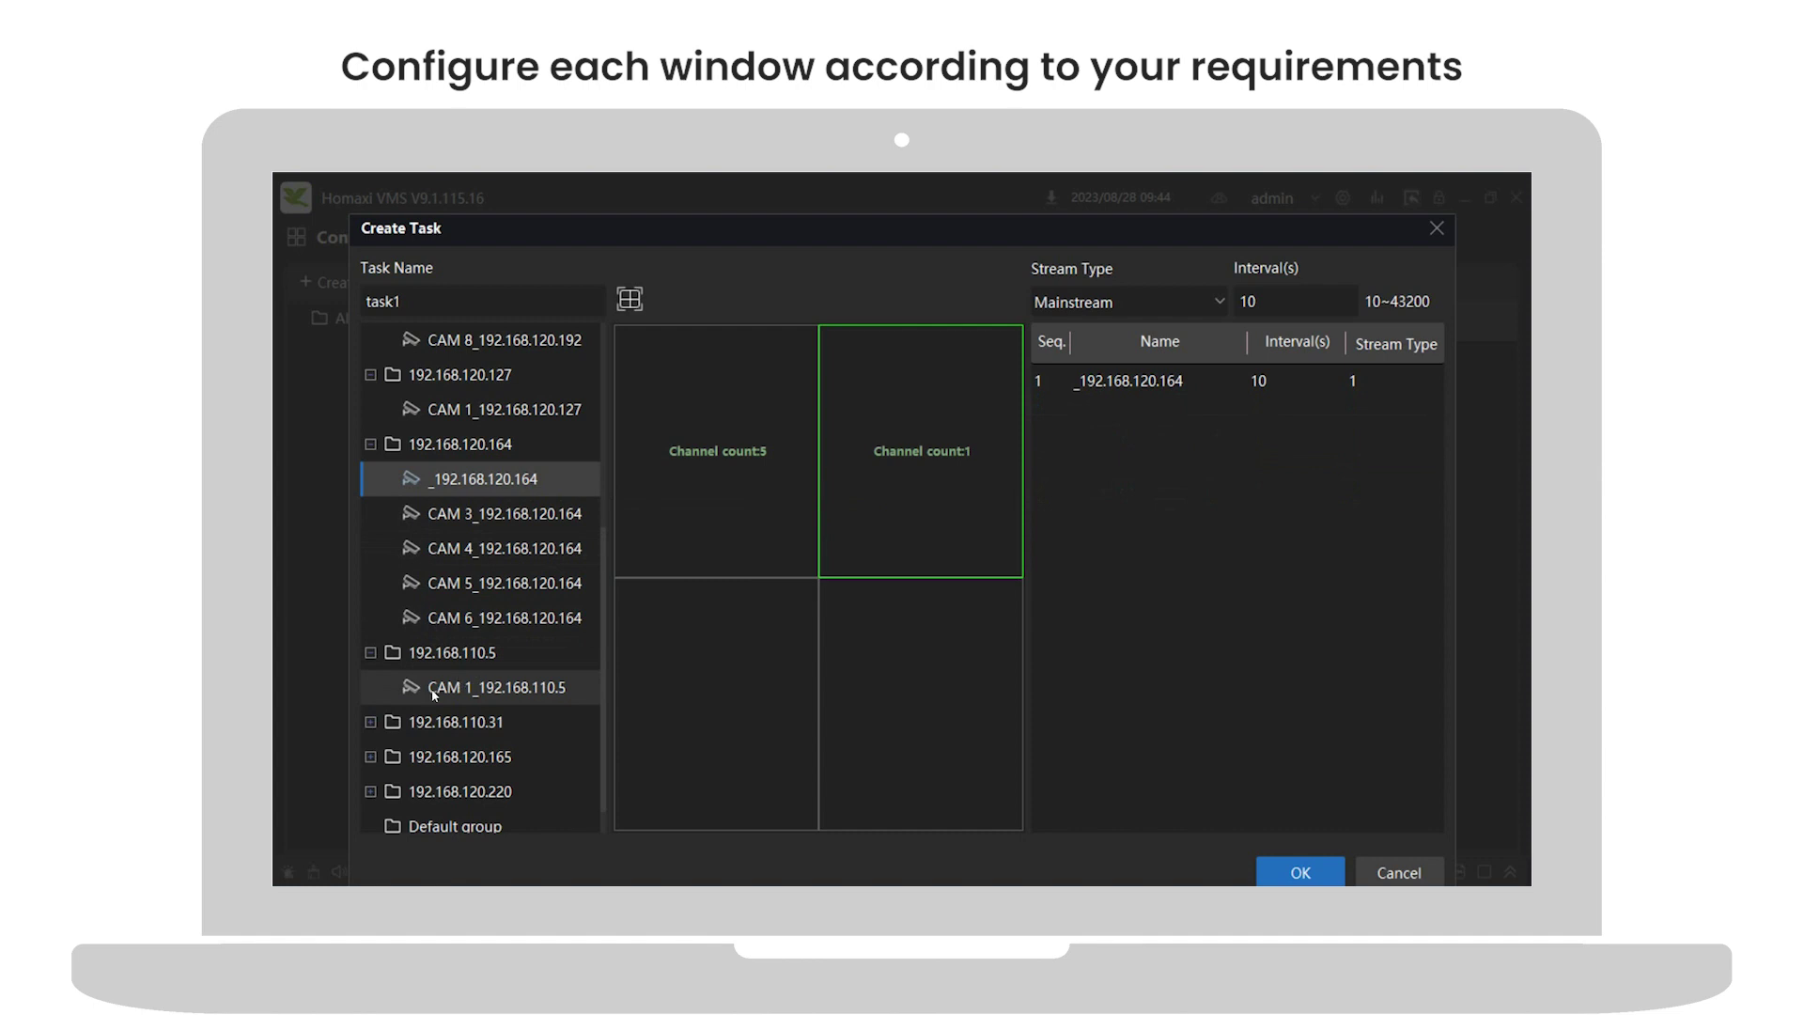
left_click_drag(433, 693, 696, 714)
scroll(435, 475, "up", 4)
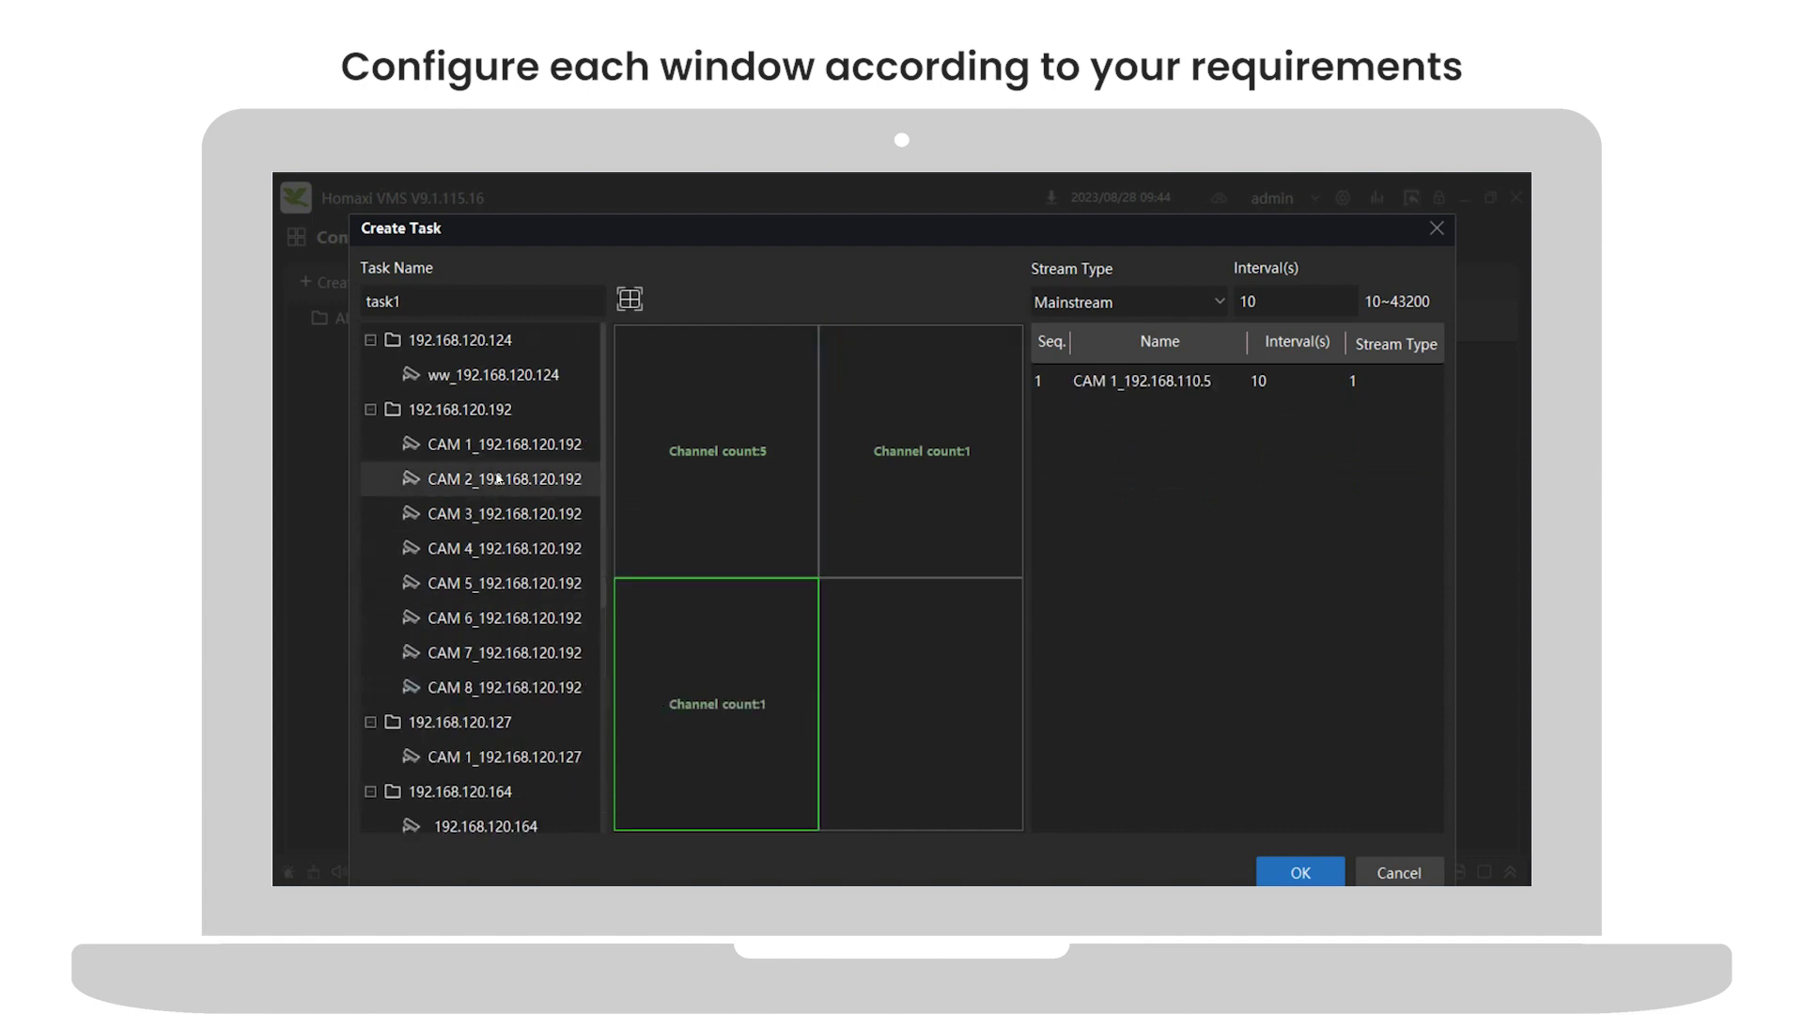
left_click_drag(430, 378, 874, 667)
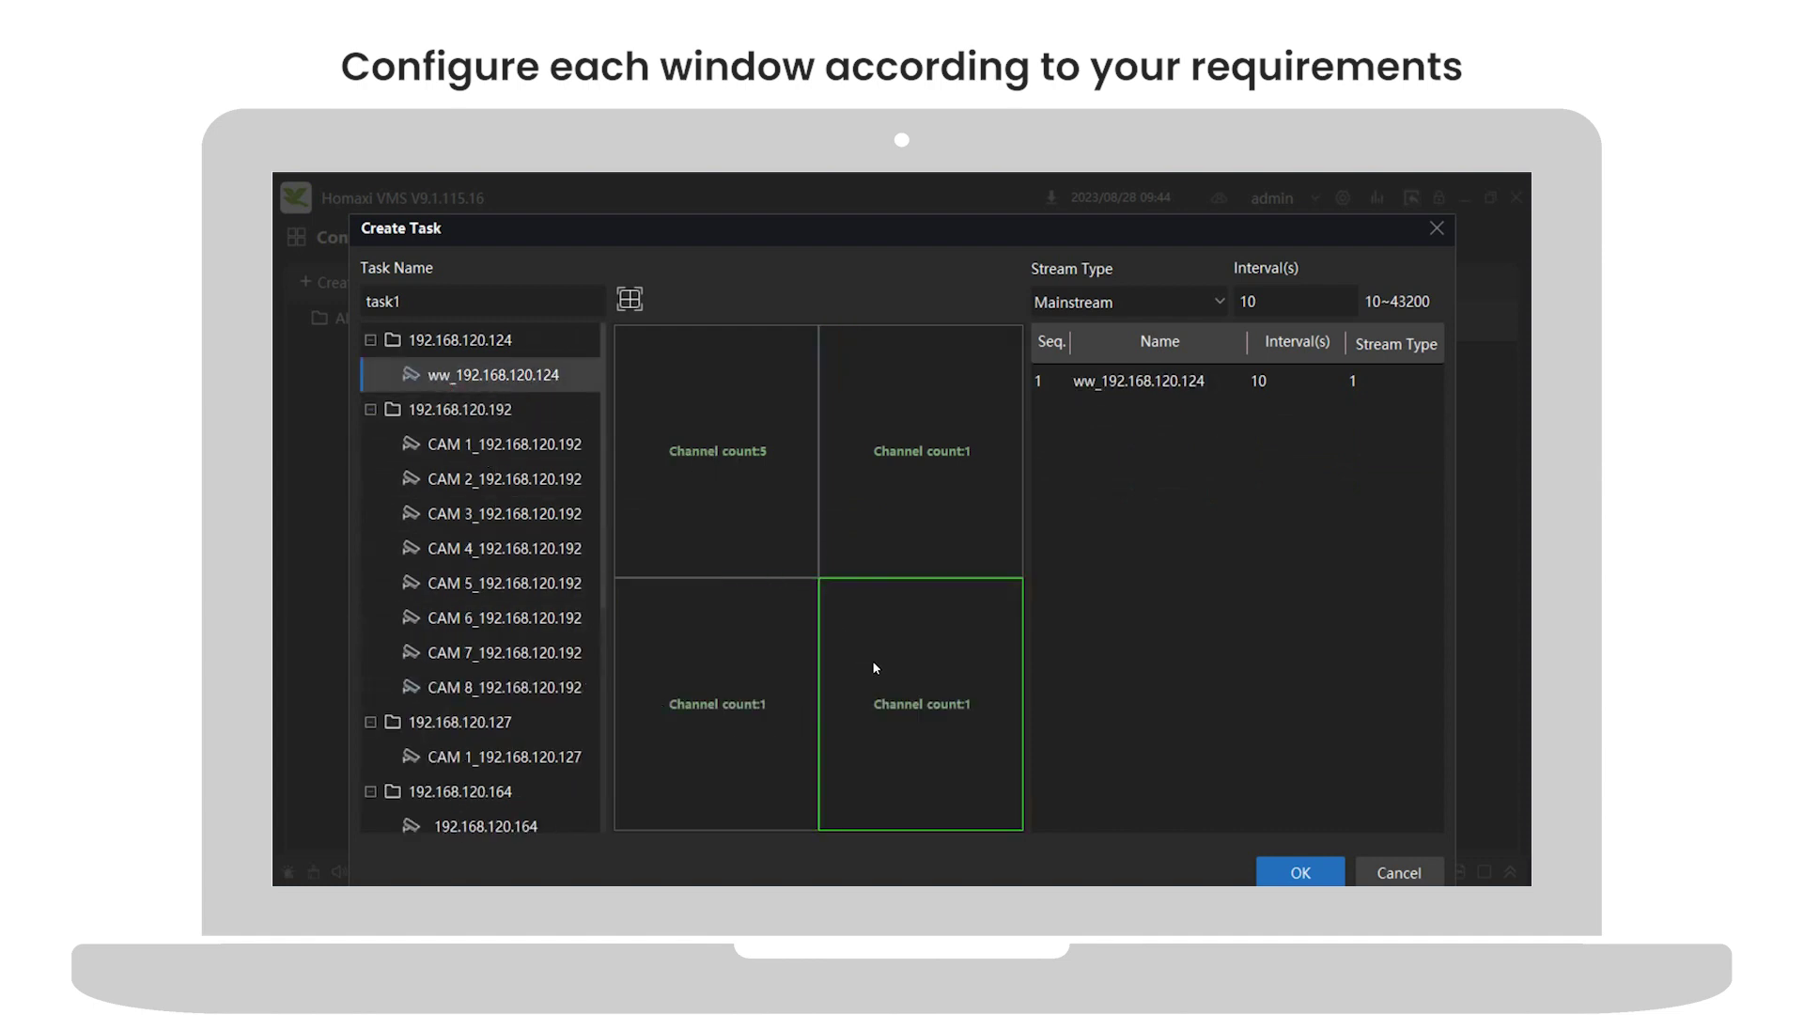
left_click(1295, 868)
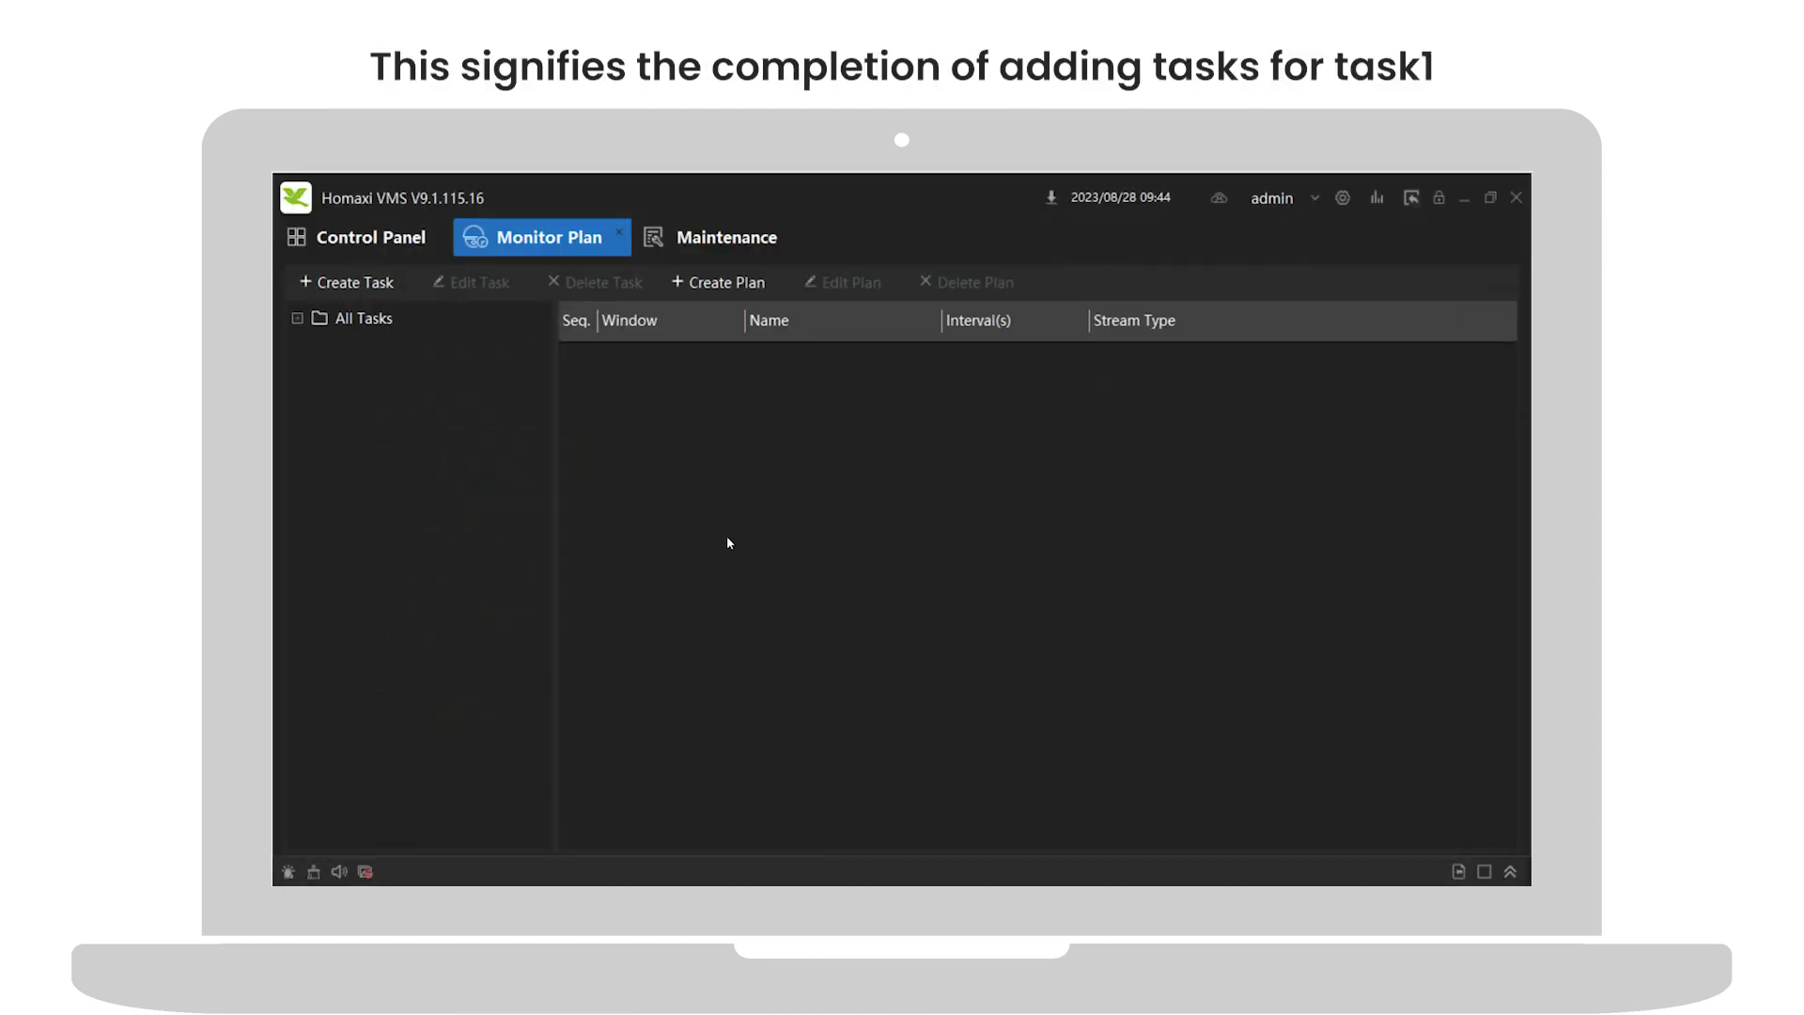
Step: View task1's channel list under All Tasks and open its edit and delete dialogs without making changes
left_click(297, 321)
left_click(361, 354)
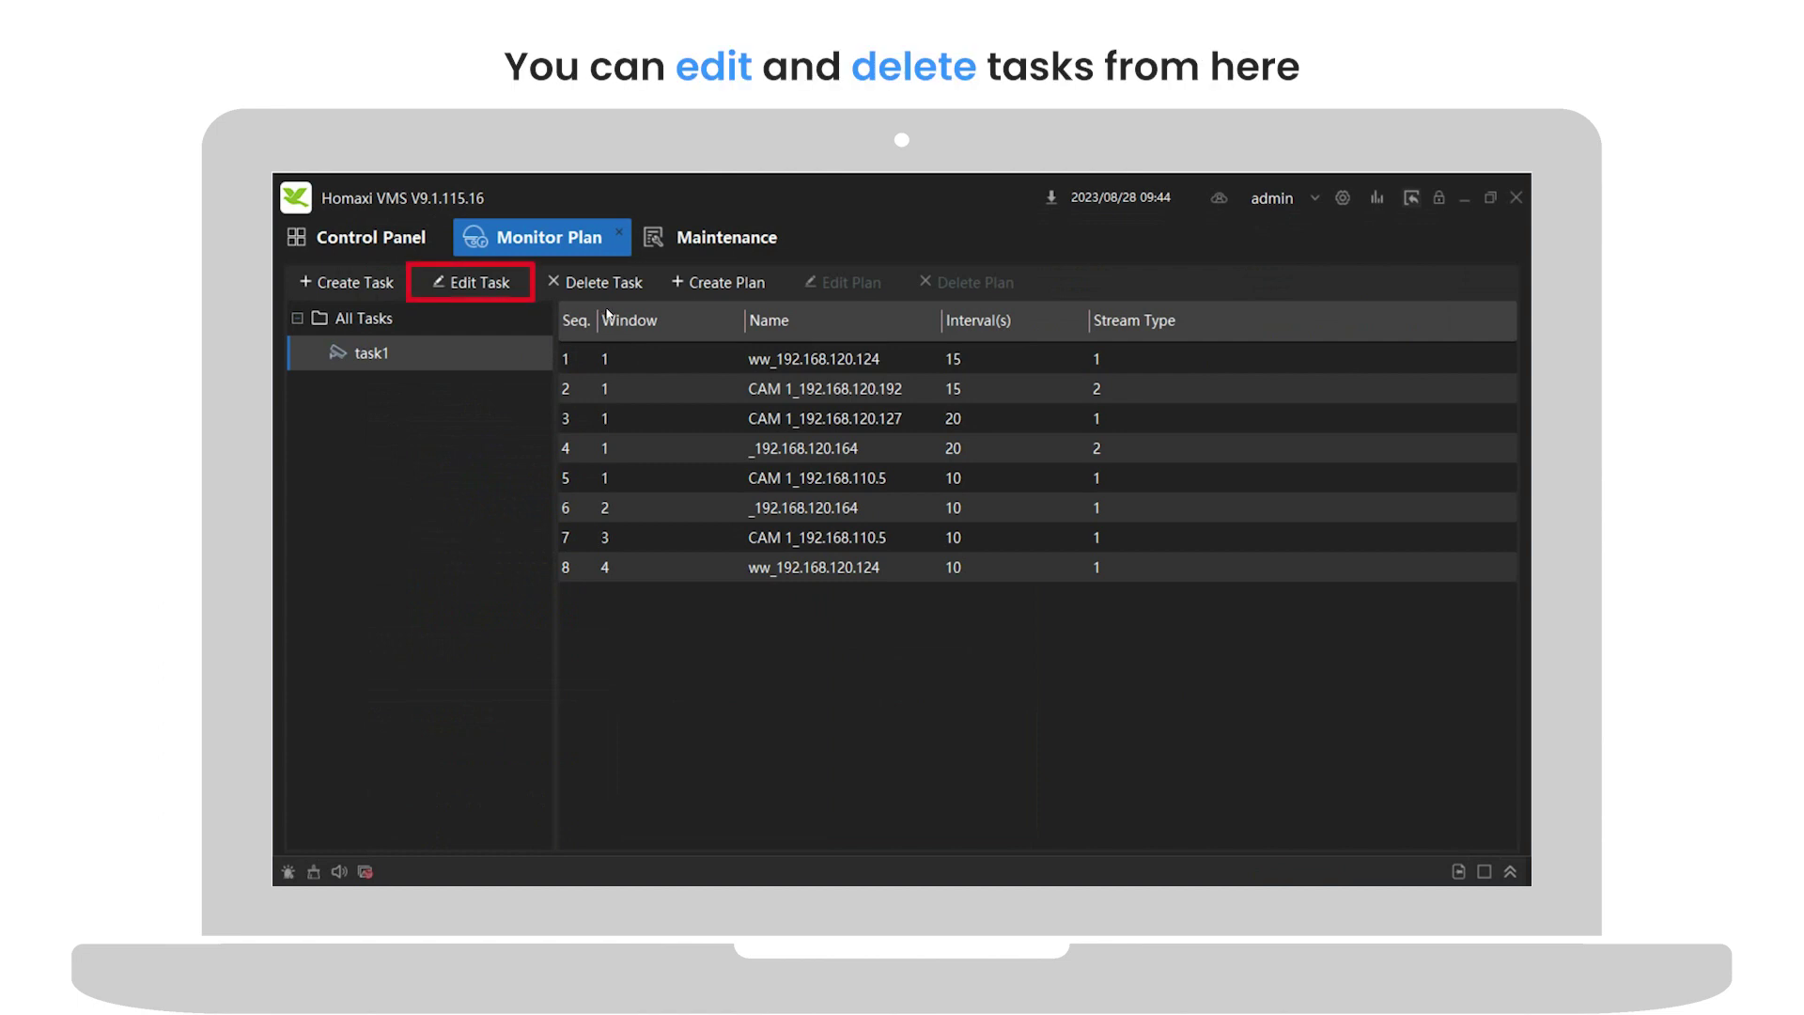
left_click(494, 285)
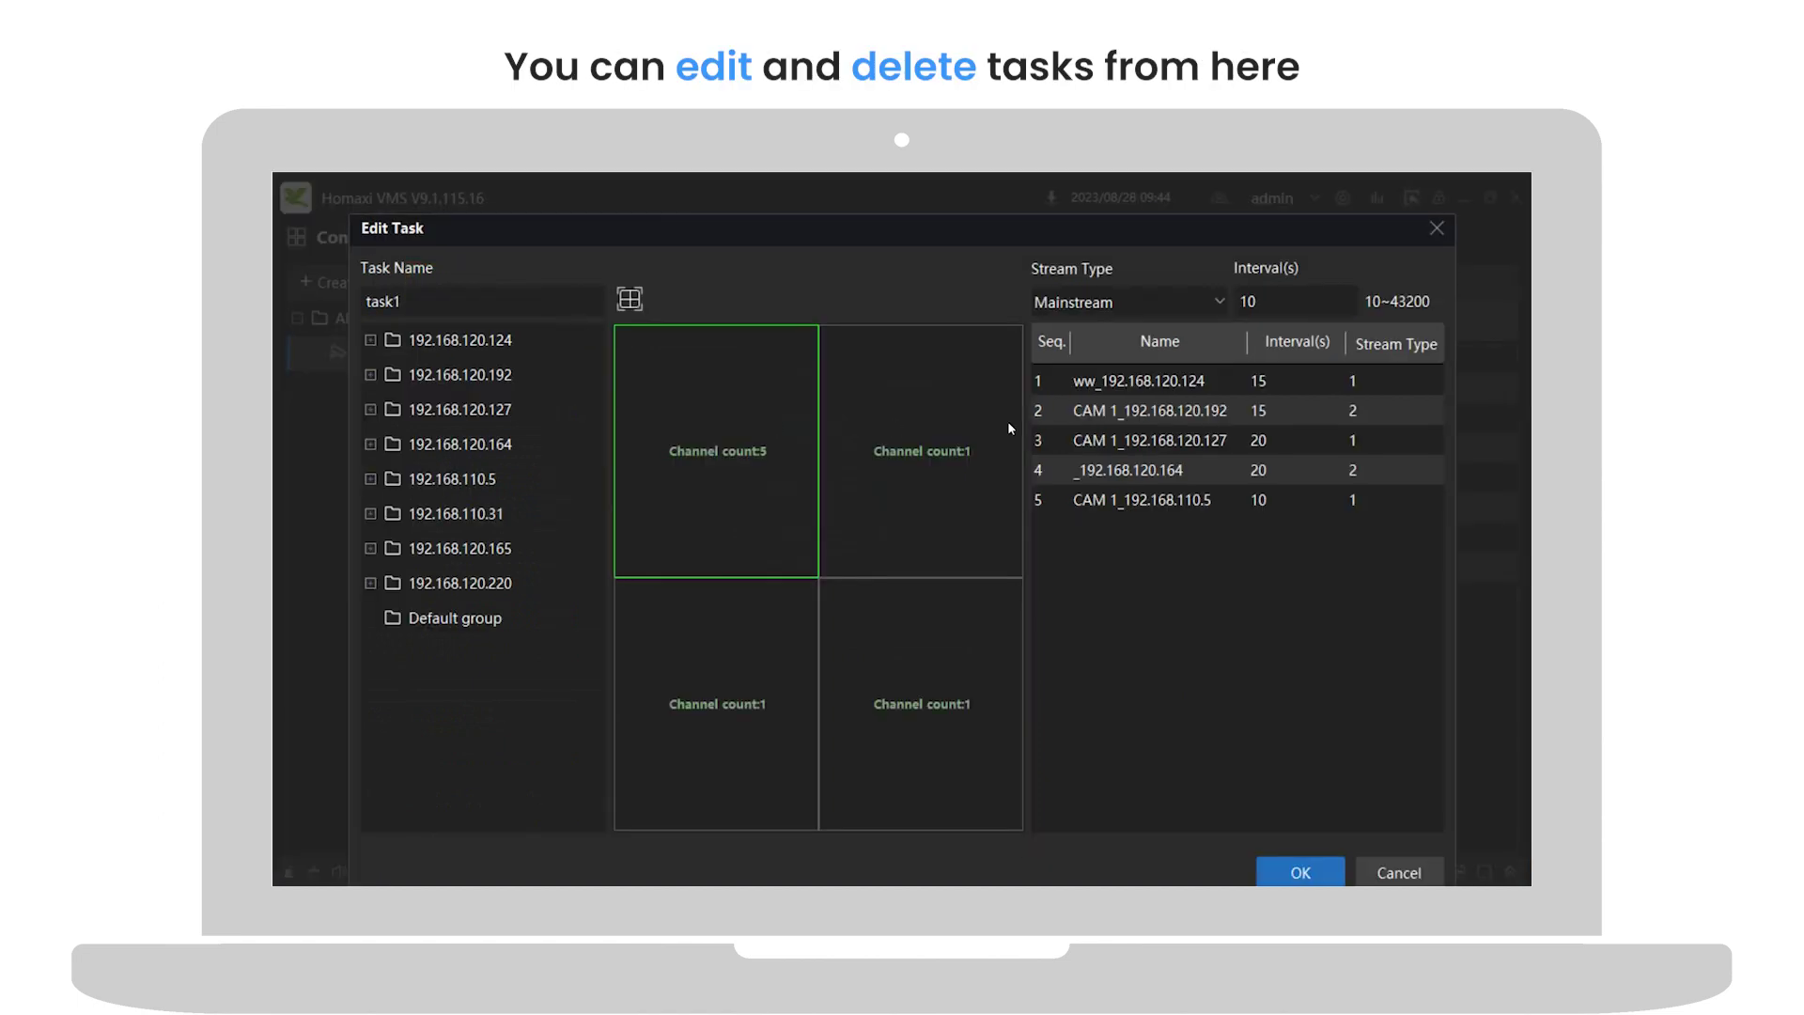
left_click(1332, 301)
left_click(1437, 230)
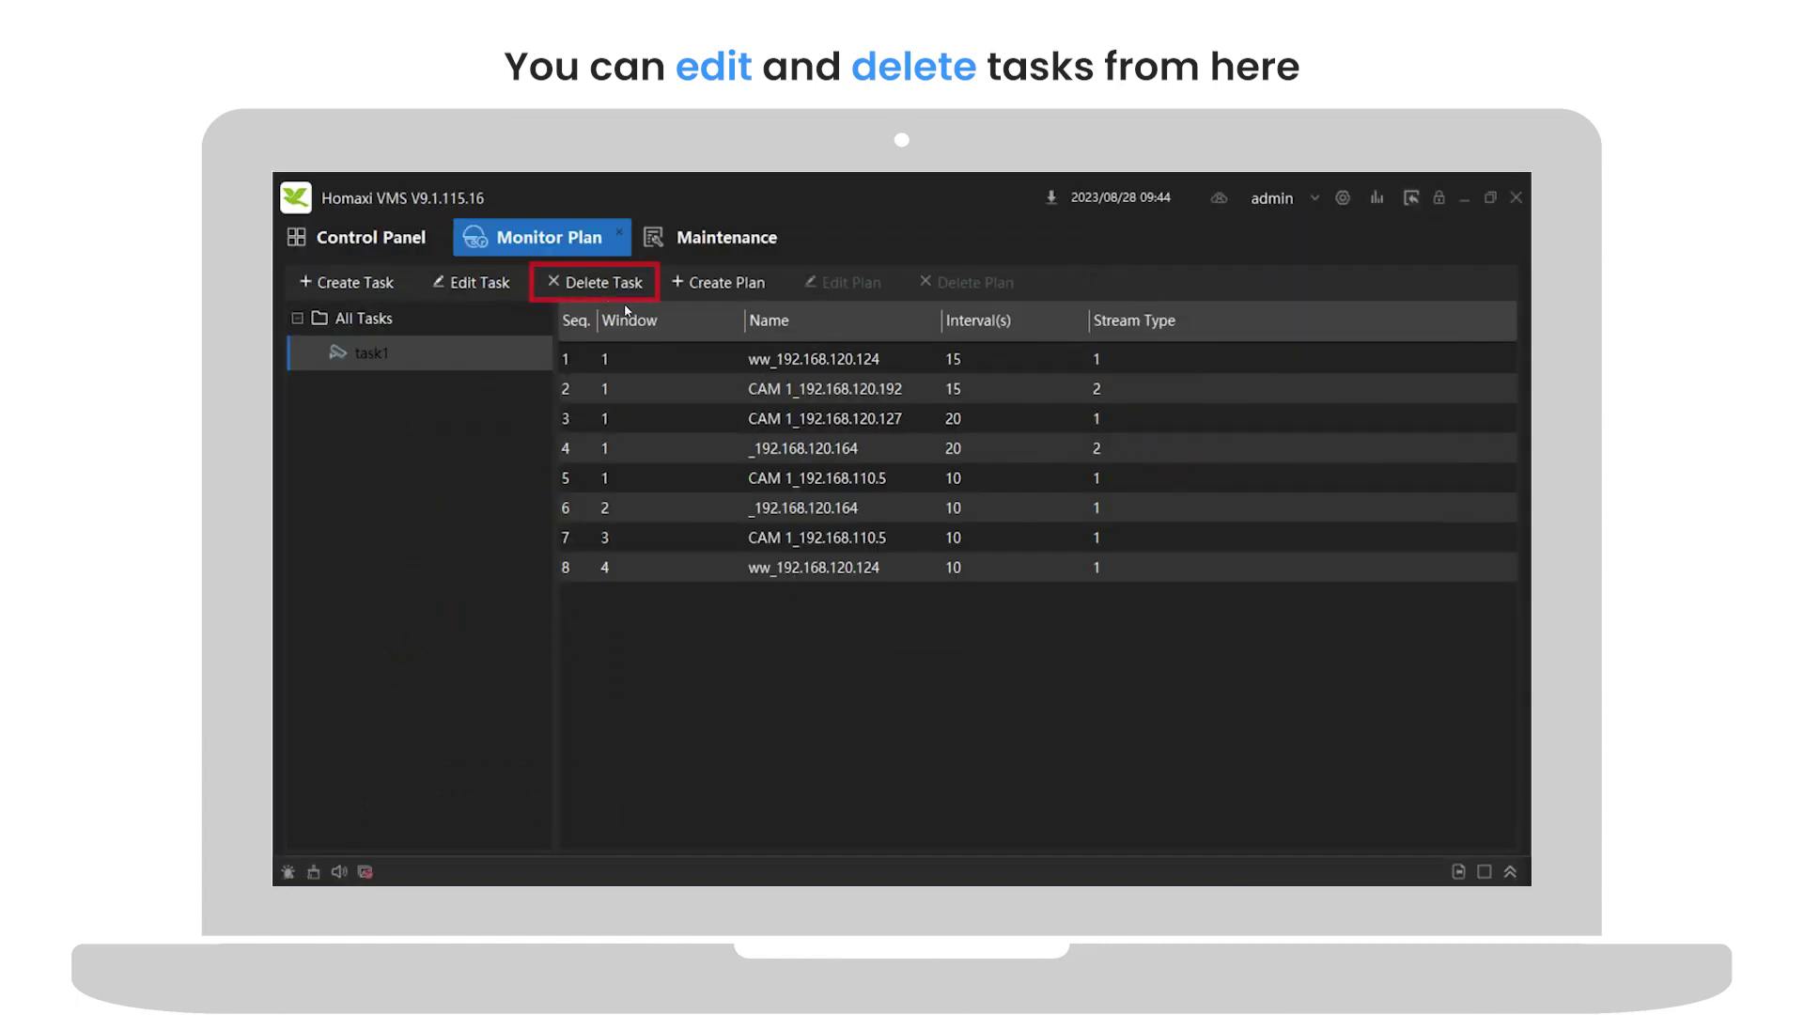
left_click(596, 282)
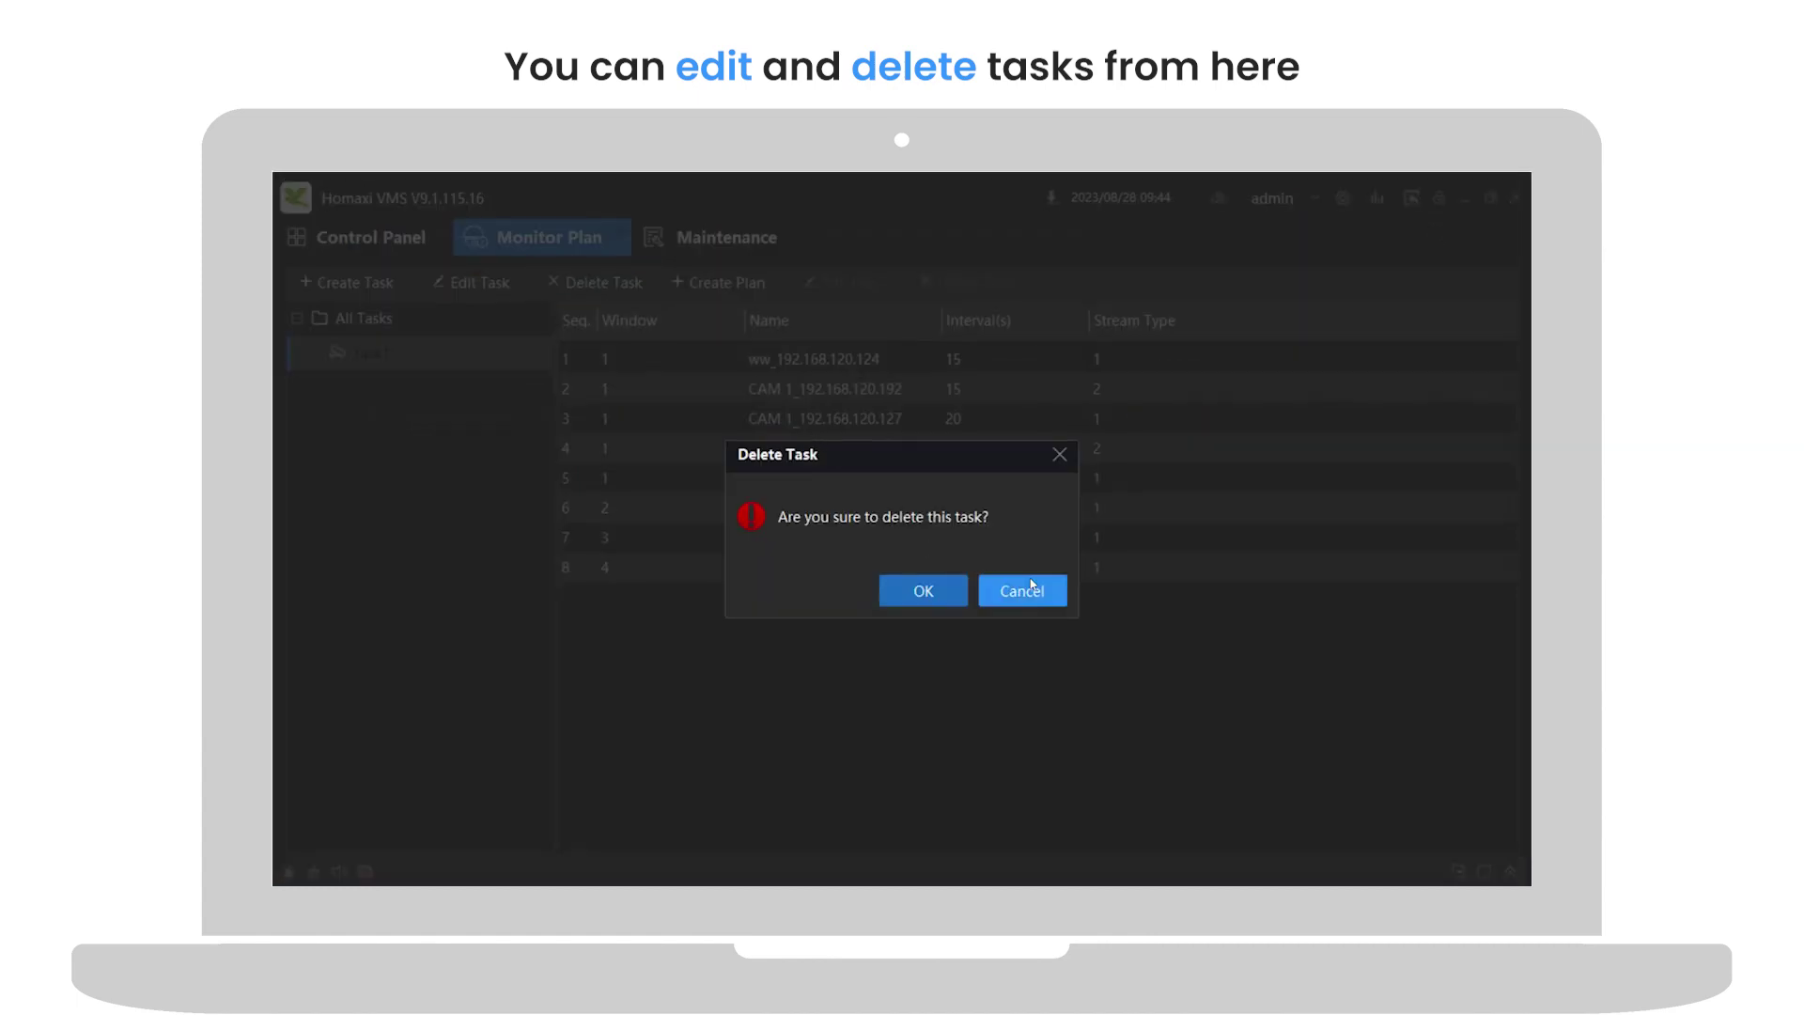
left_click(1059, 454)
Step: Create and save a task named task2 with a single-window layout containing channel ww_192.168.120.124
left_click(346, 282)
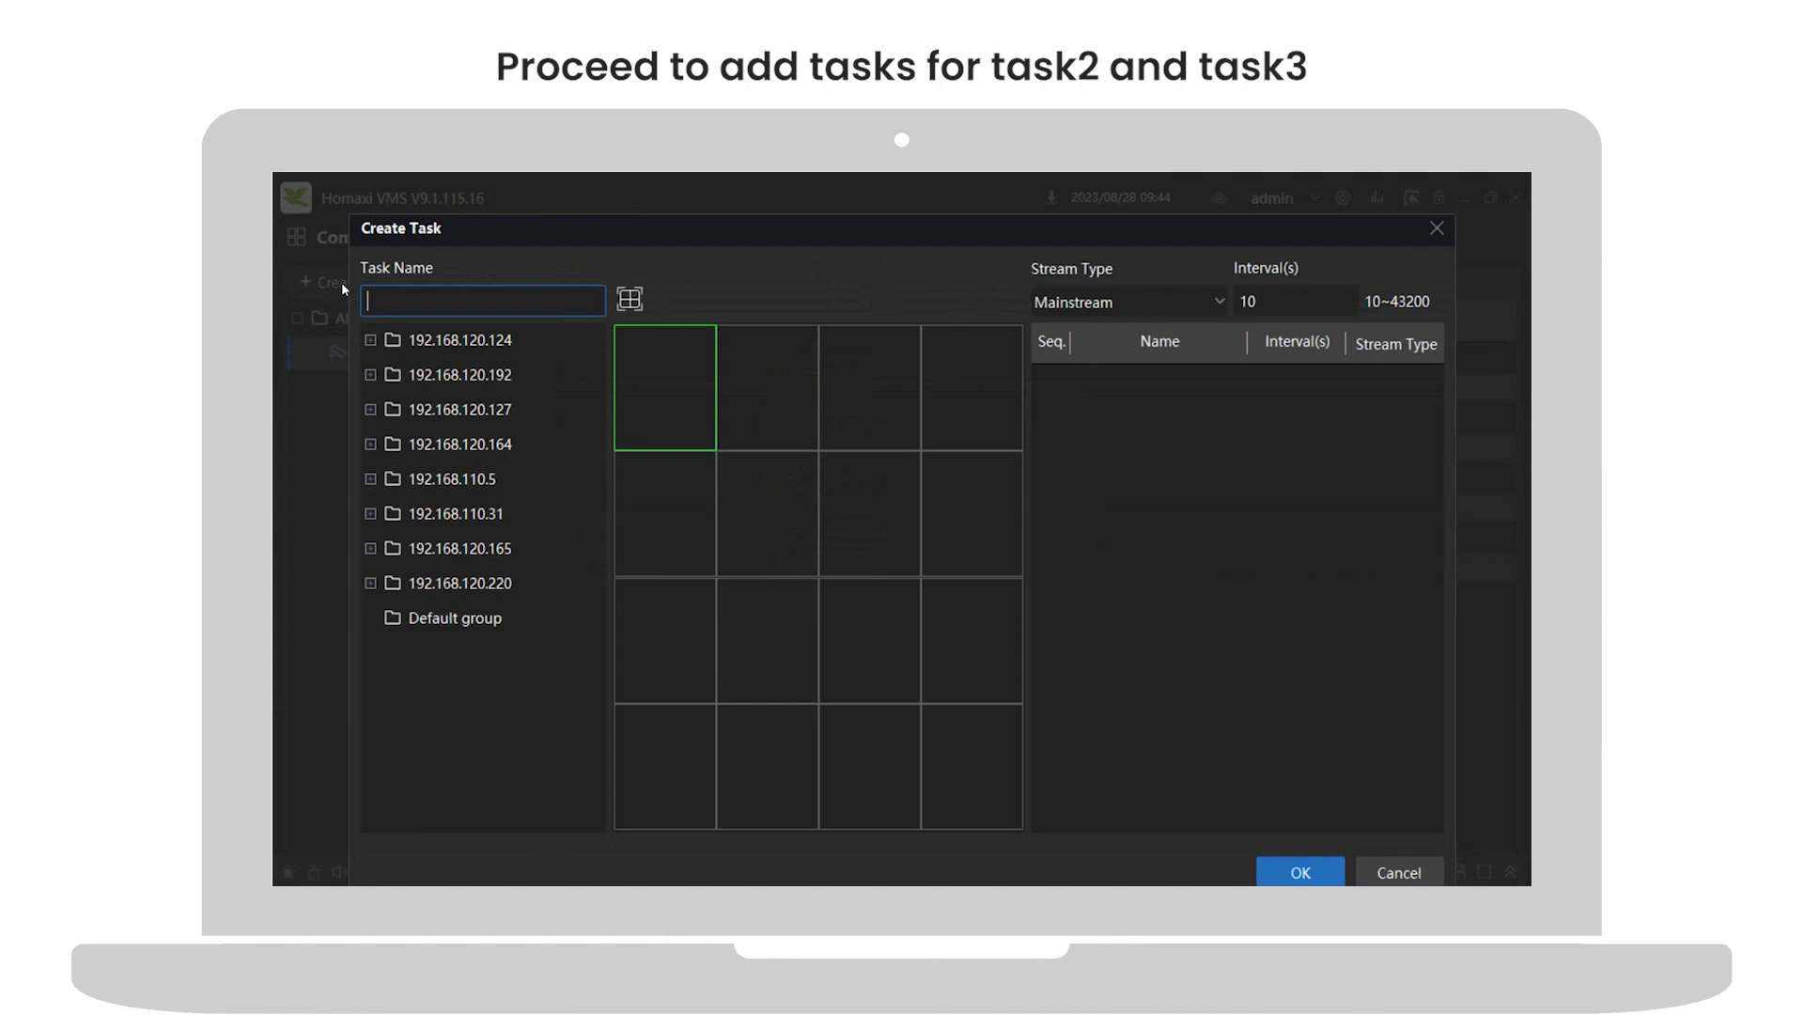
type("task2")
left_click(629, 299)
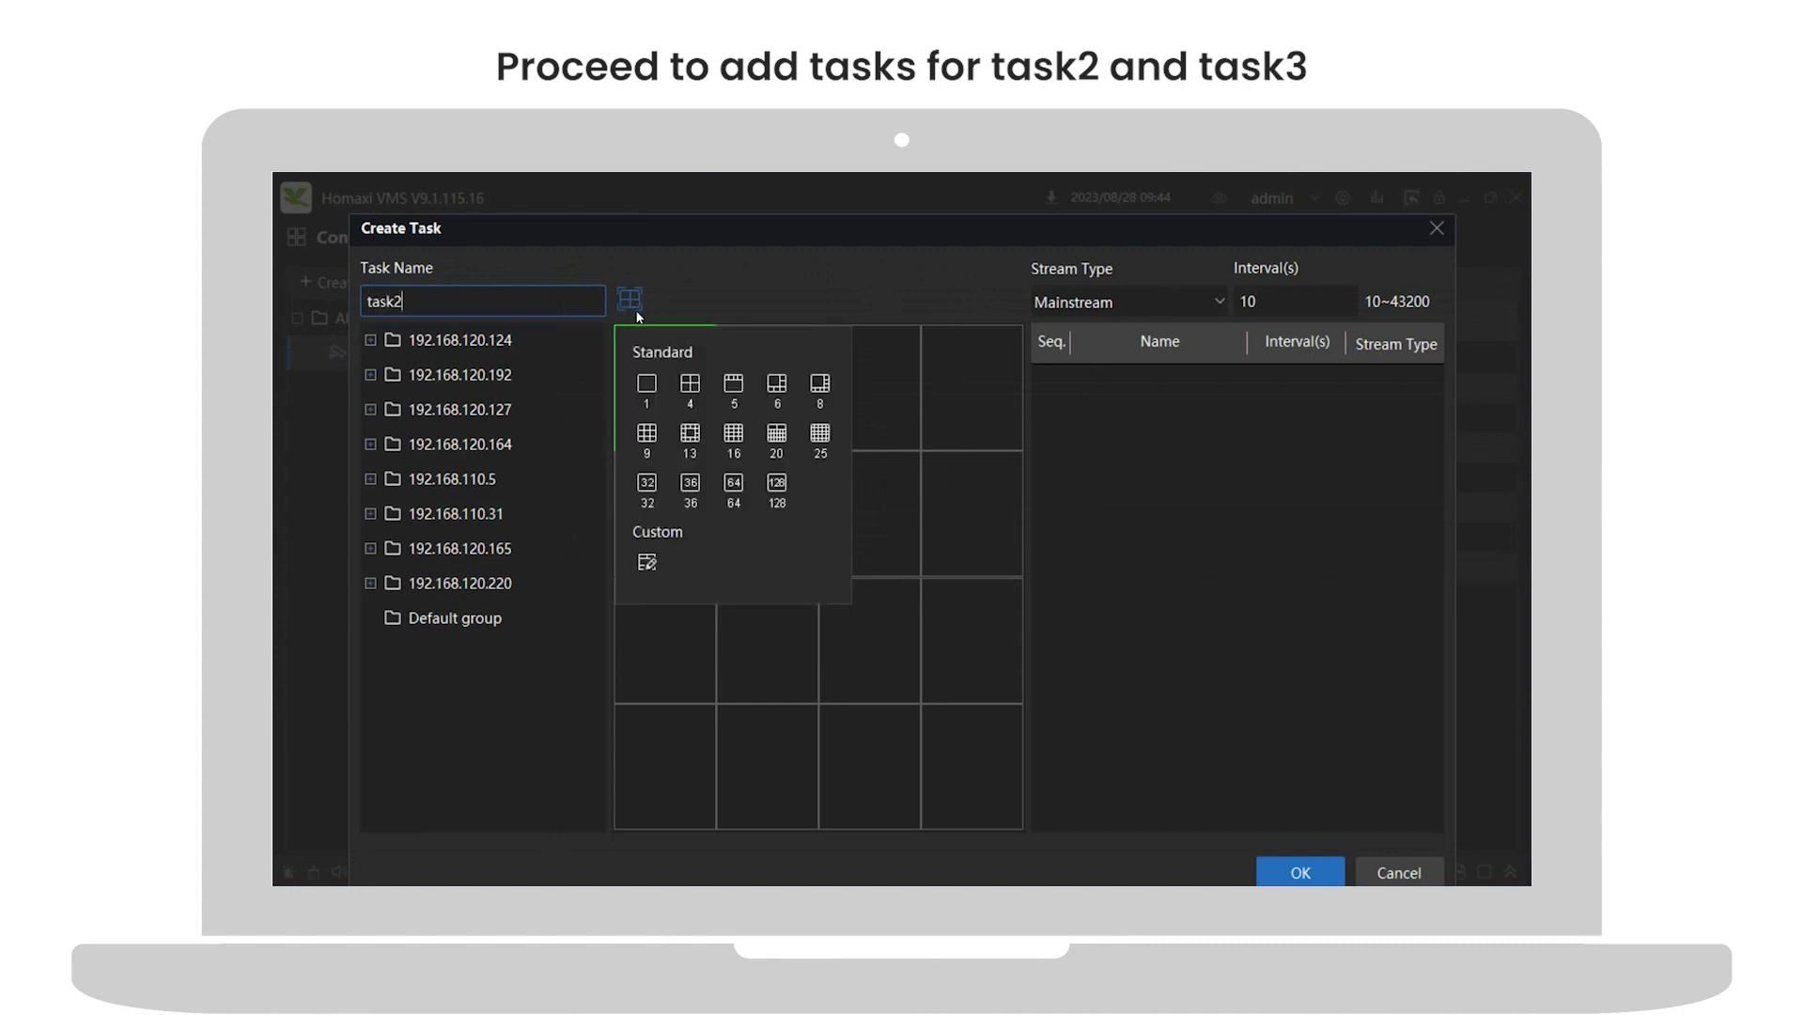
left_click(655, 381)
double_click(414, 340)
left_click_drag(413, 374, 752, 511)
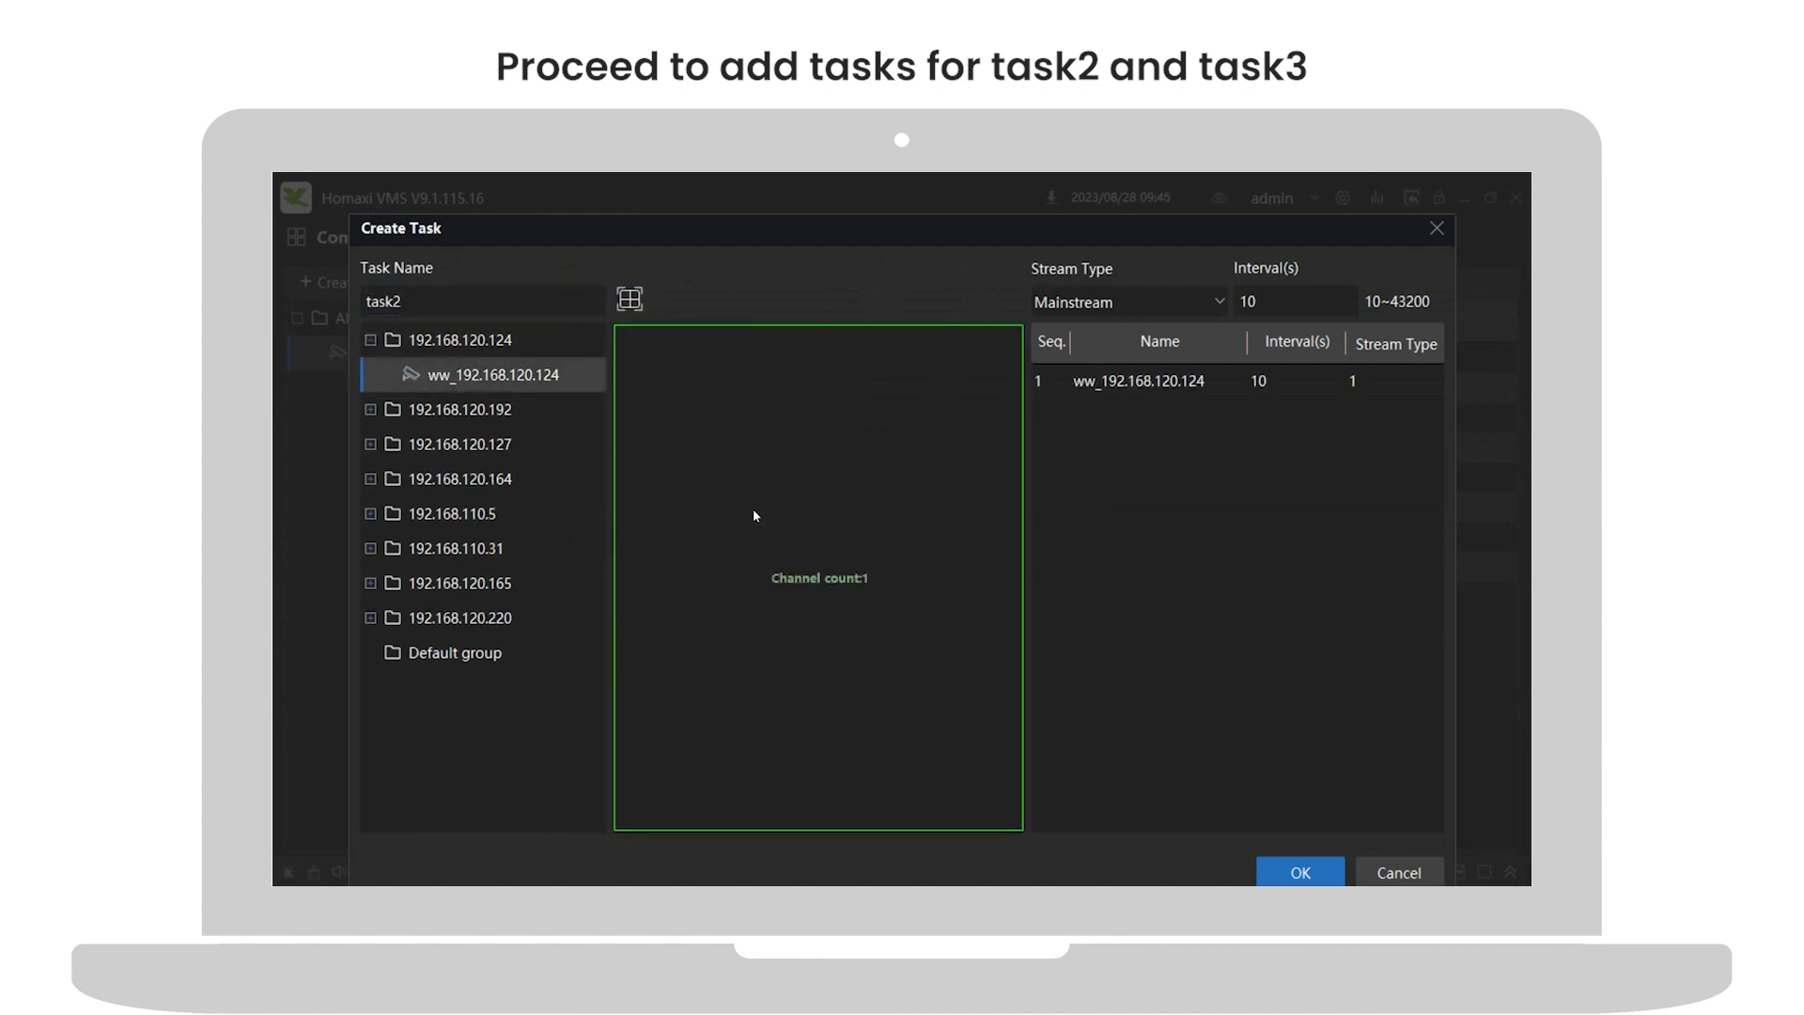
left_click(1300, 872)
Step: Start a new task named task3 with the standard 5-window layout
left_click(346, 282)
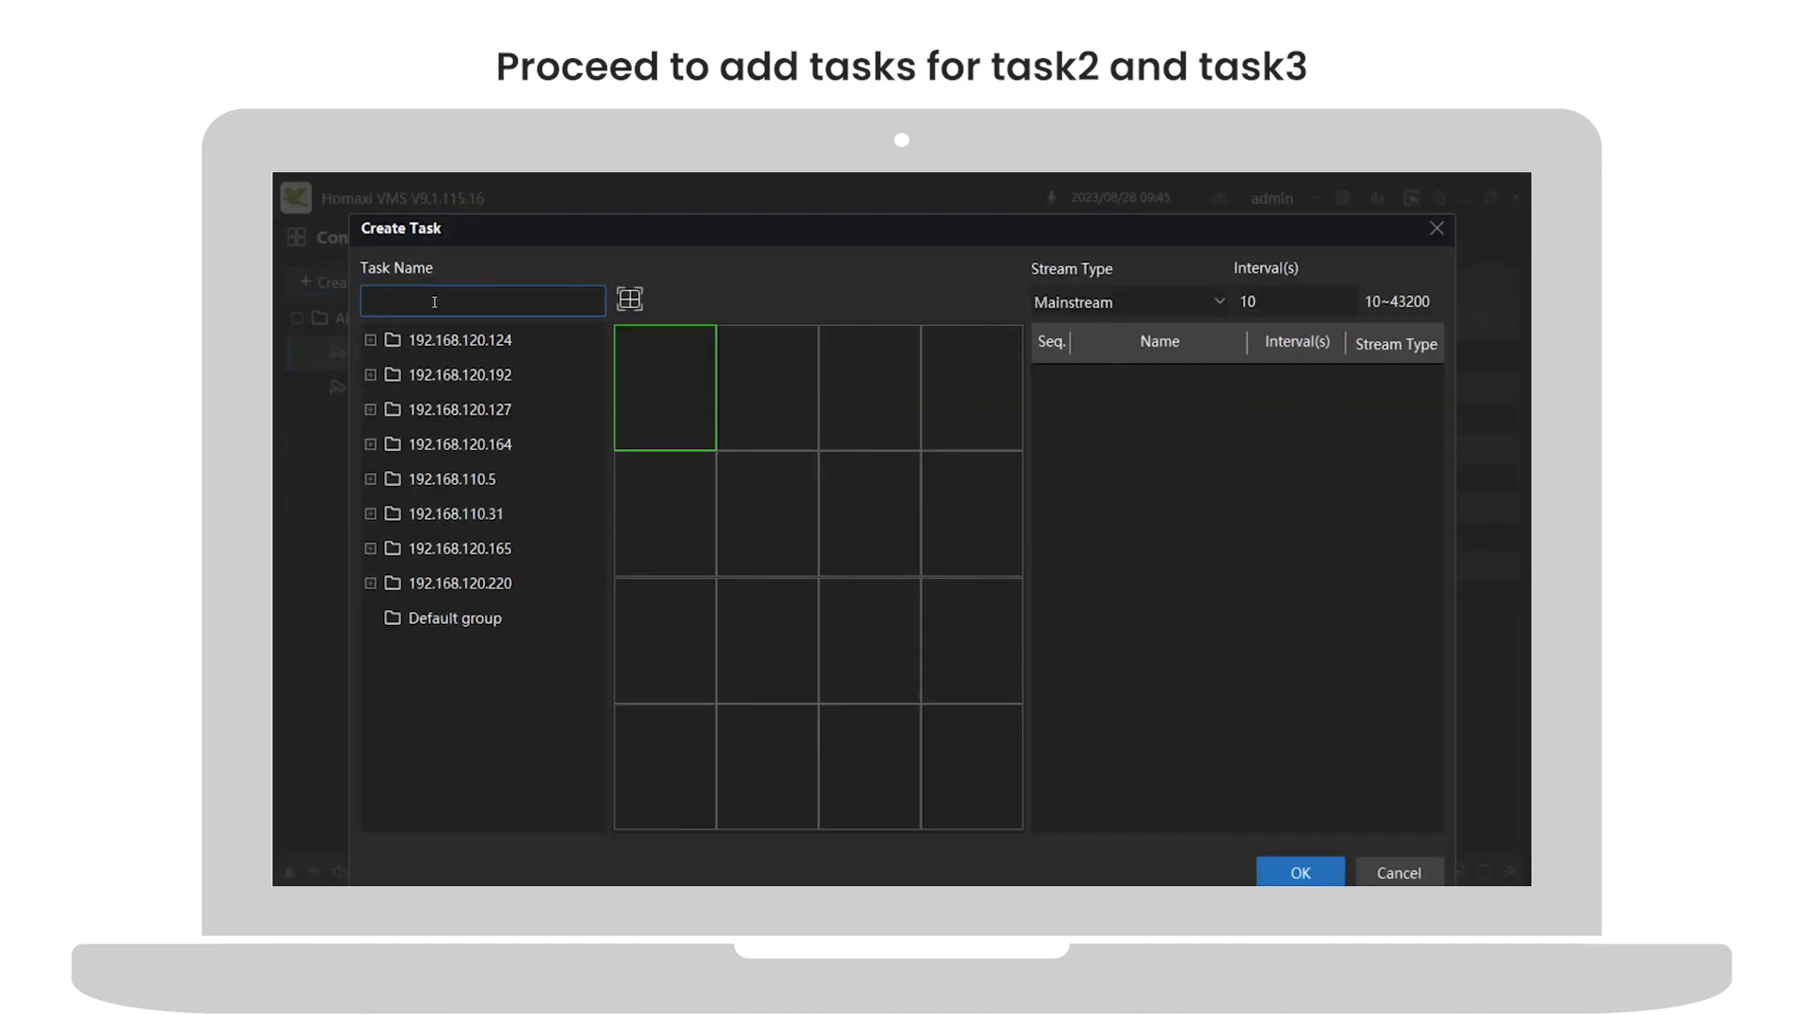
type("task3")
left_click(630, 298)
left_click(734, 384)
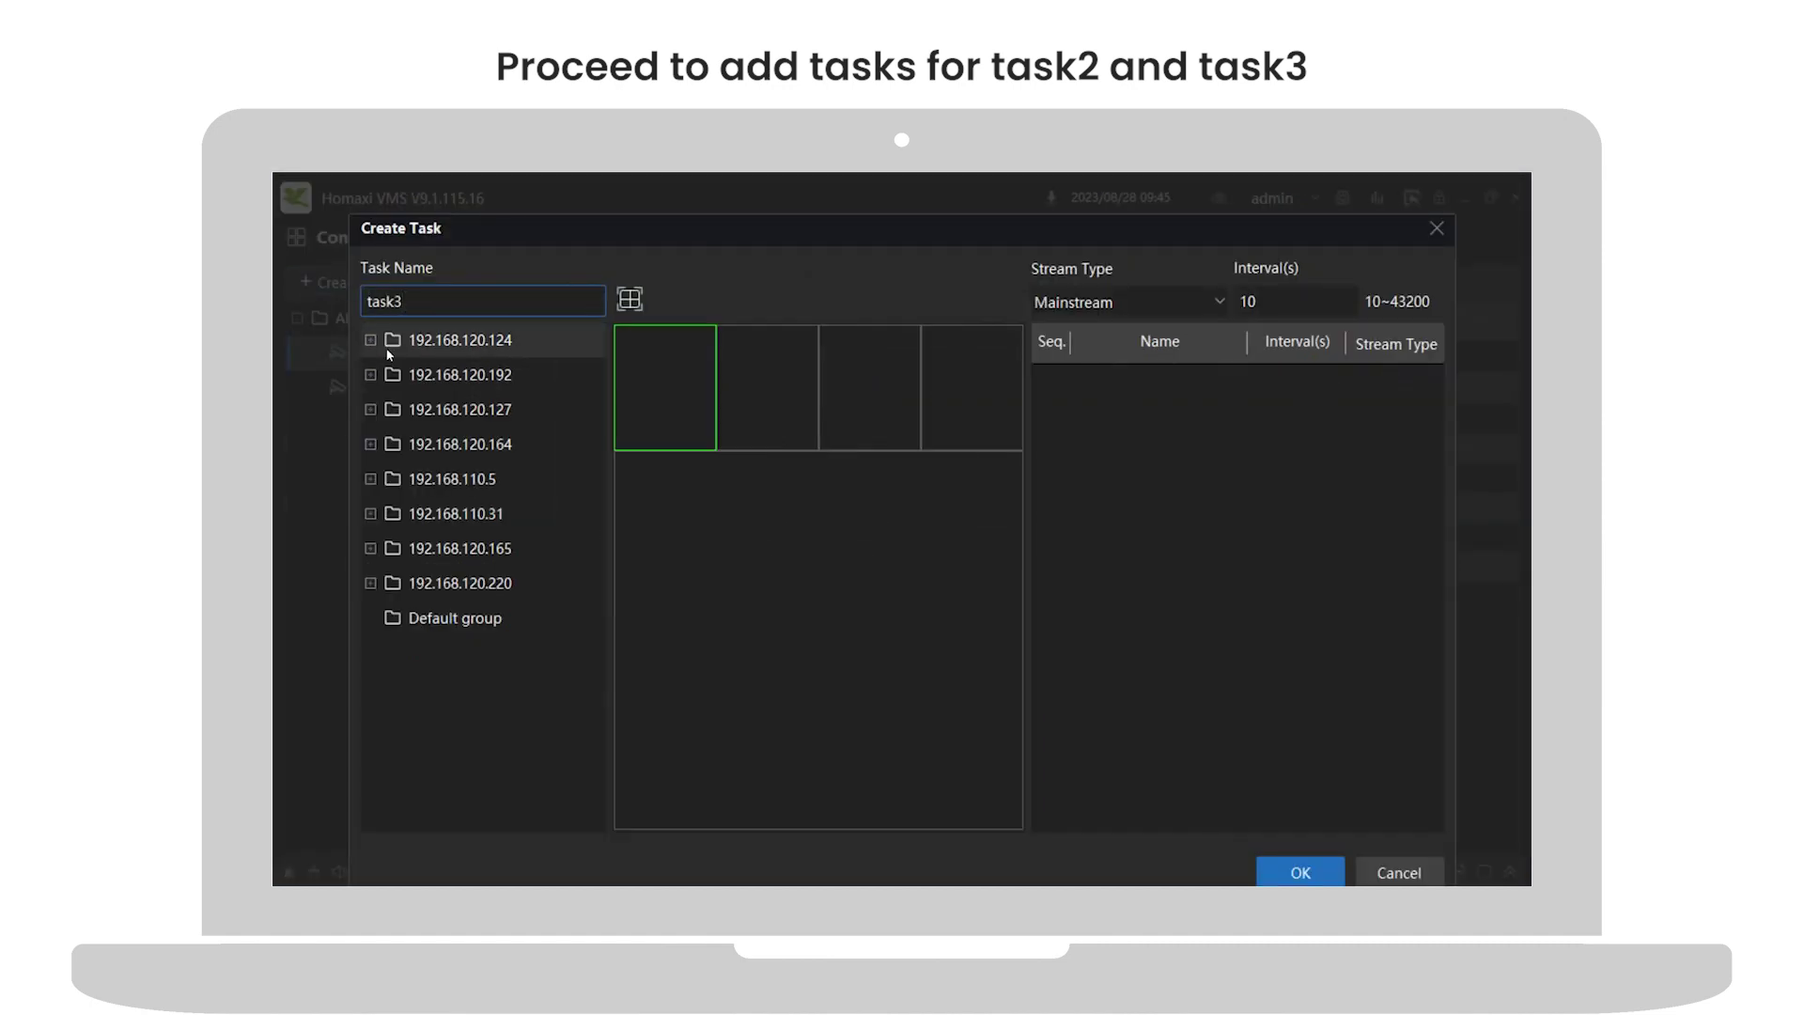
Step: Assign ww_192.168.120.124, CAM 1_192.168.120.192, CAM 1_192.168.120.127 and _192.168.120.164 to task3's four small windows in order, and CAM 1_192.168.110.5 to the large one
double_click(414, 340)
left_click_drag(470, 374, 665, 387)
left_click(371, 410)
left_click_drag(442, 443, 767, 387)
left_click(371, 410)
left_click(370, 443)
left_click_drag(489, 478, 870, 387)
left_click(370, 513)
left_click_drag(484, 547, 973, 387)
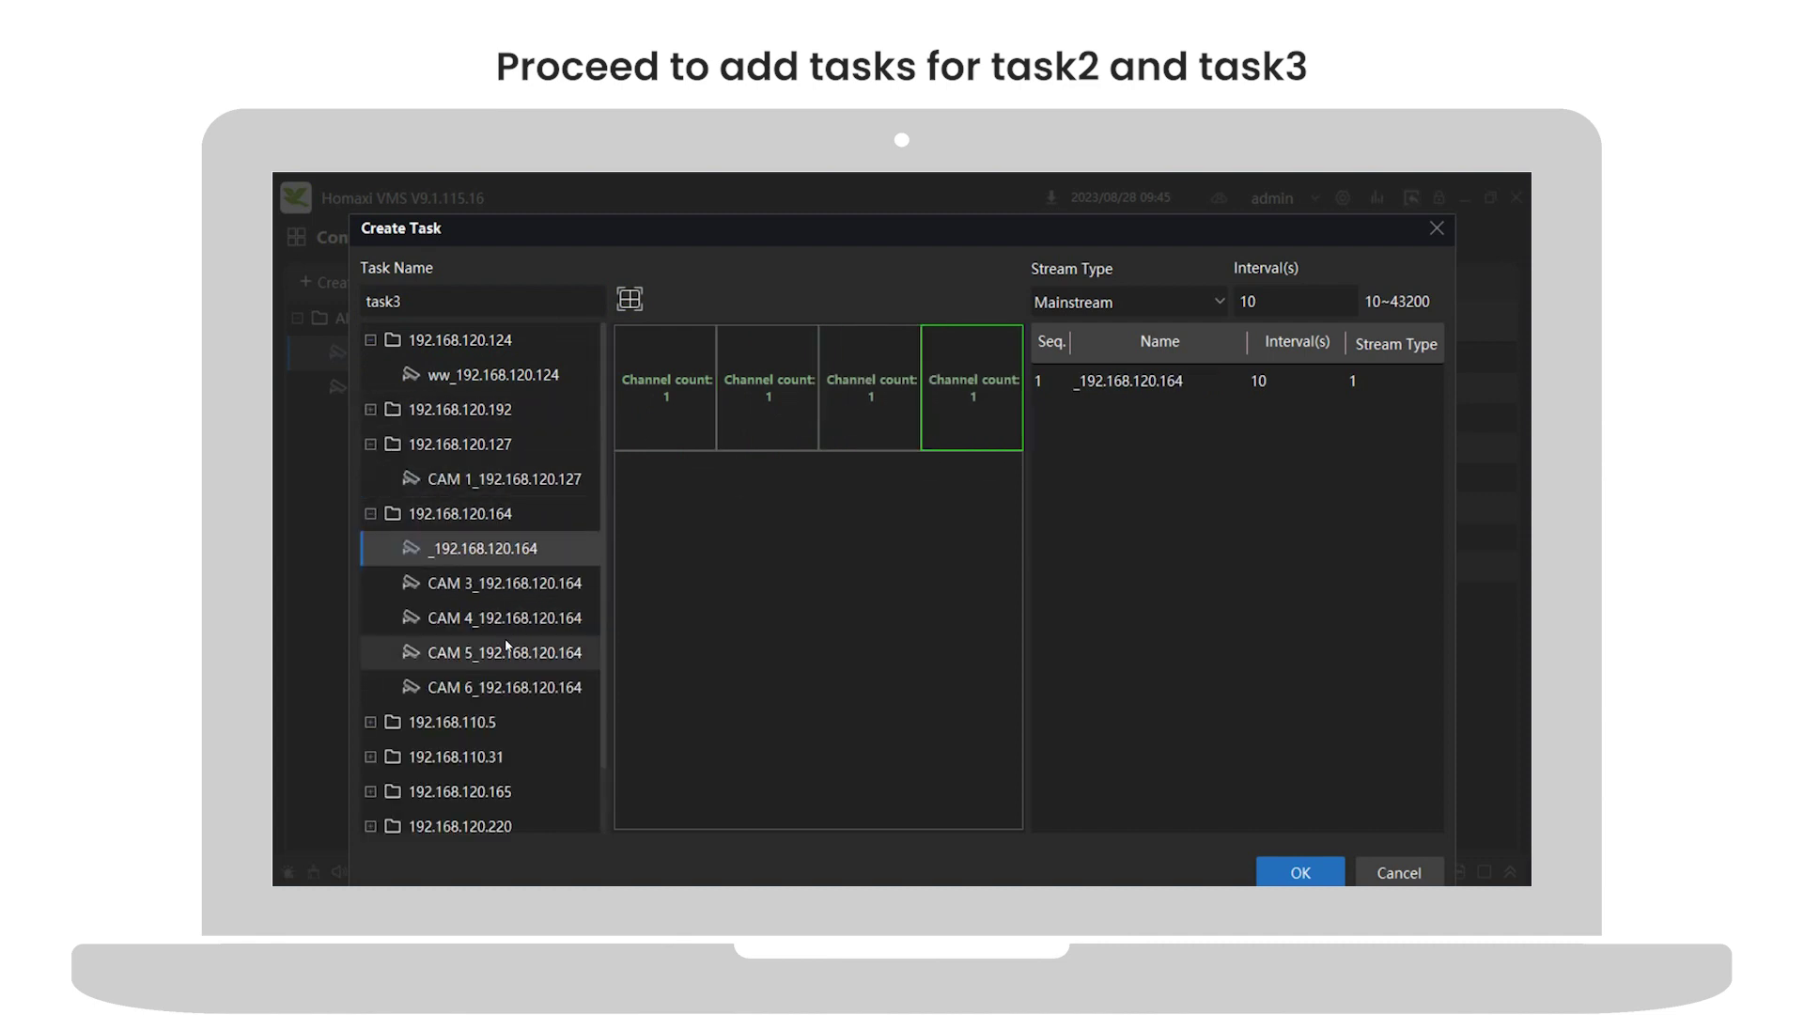
left_click(370, 722)
left_click_drag(470, 757, 761, 657)
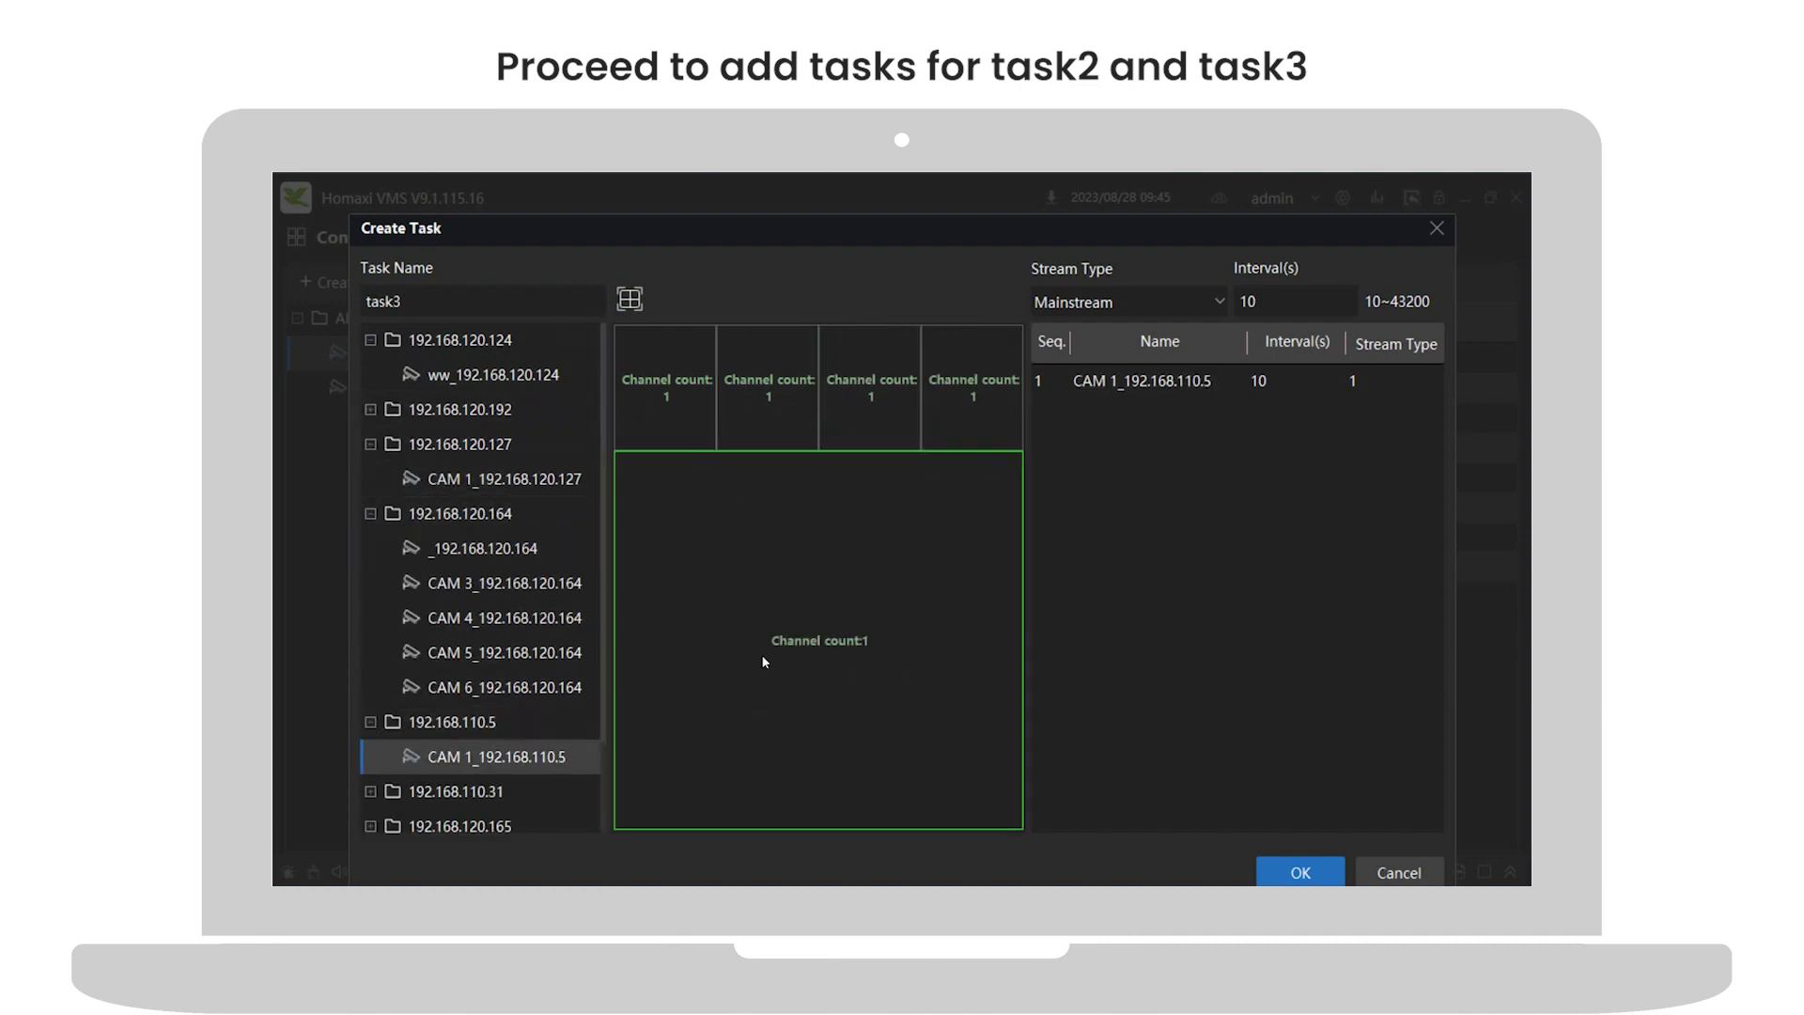
Step: Save task3 and start a new monitoring plan named plan1
left_click(1300, 872)
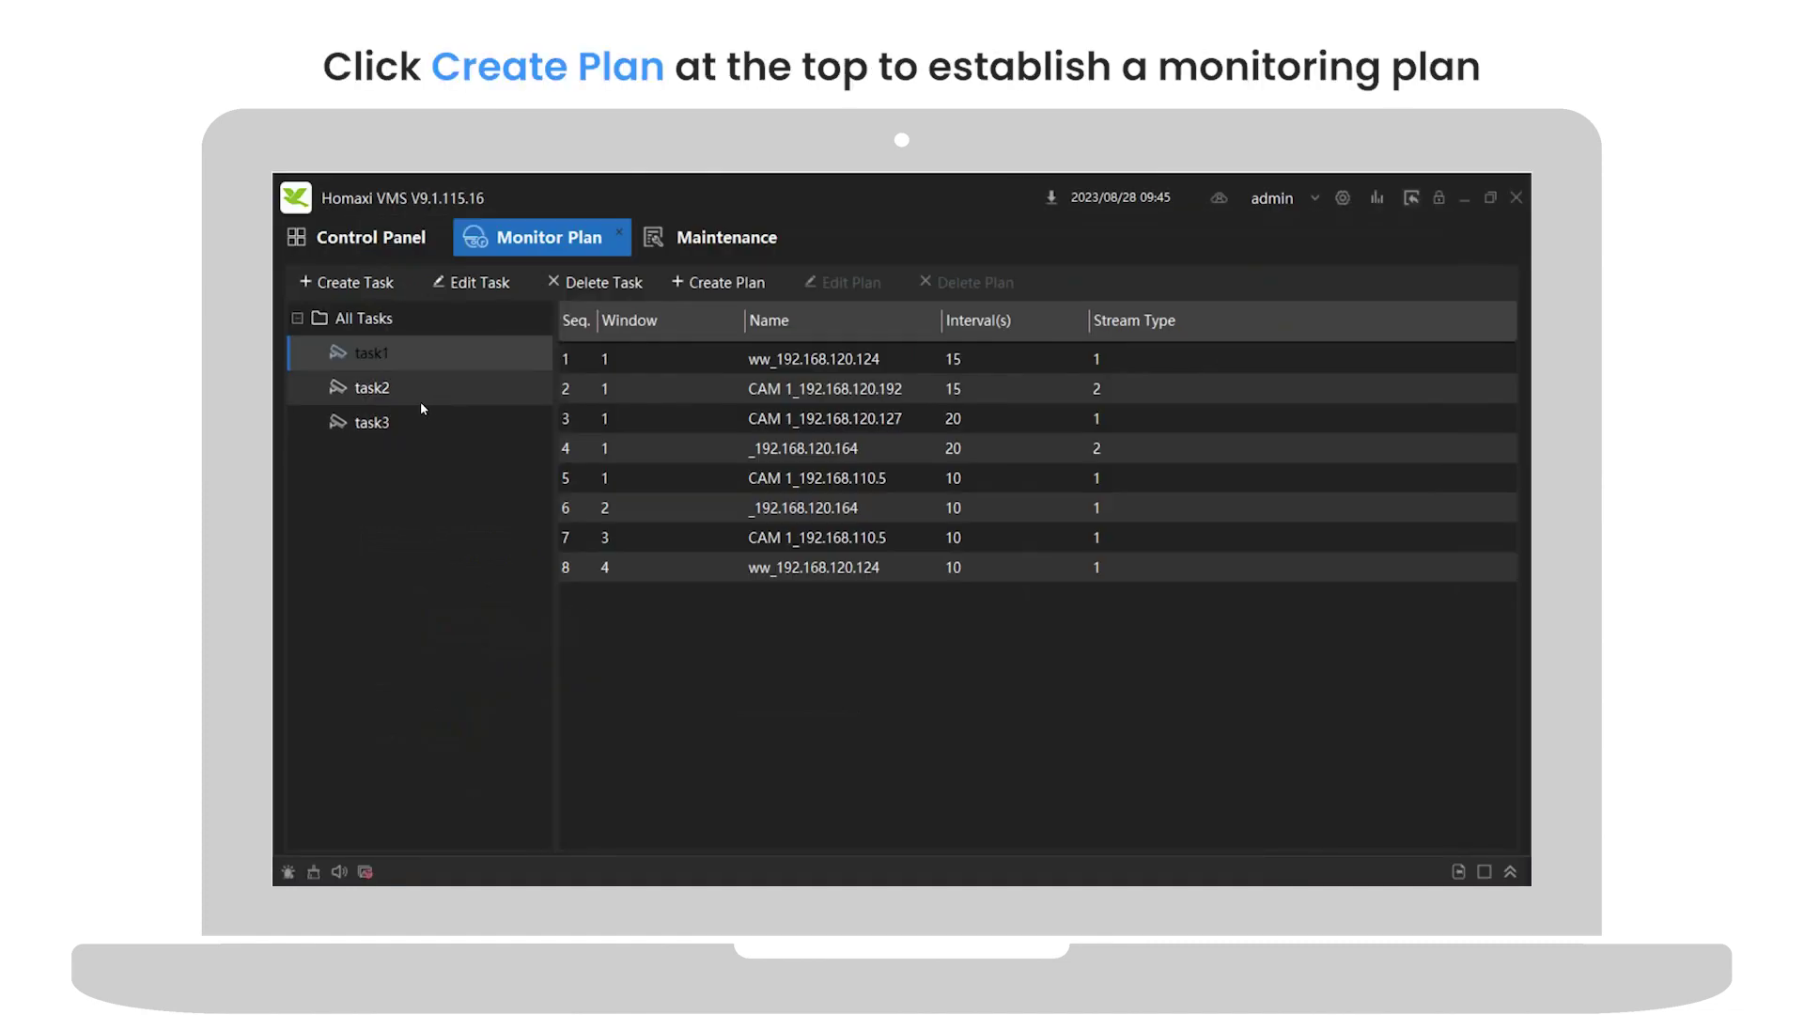
left_click(712, 292)
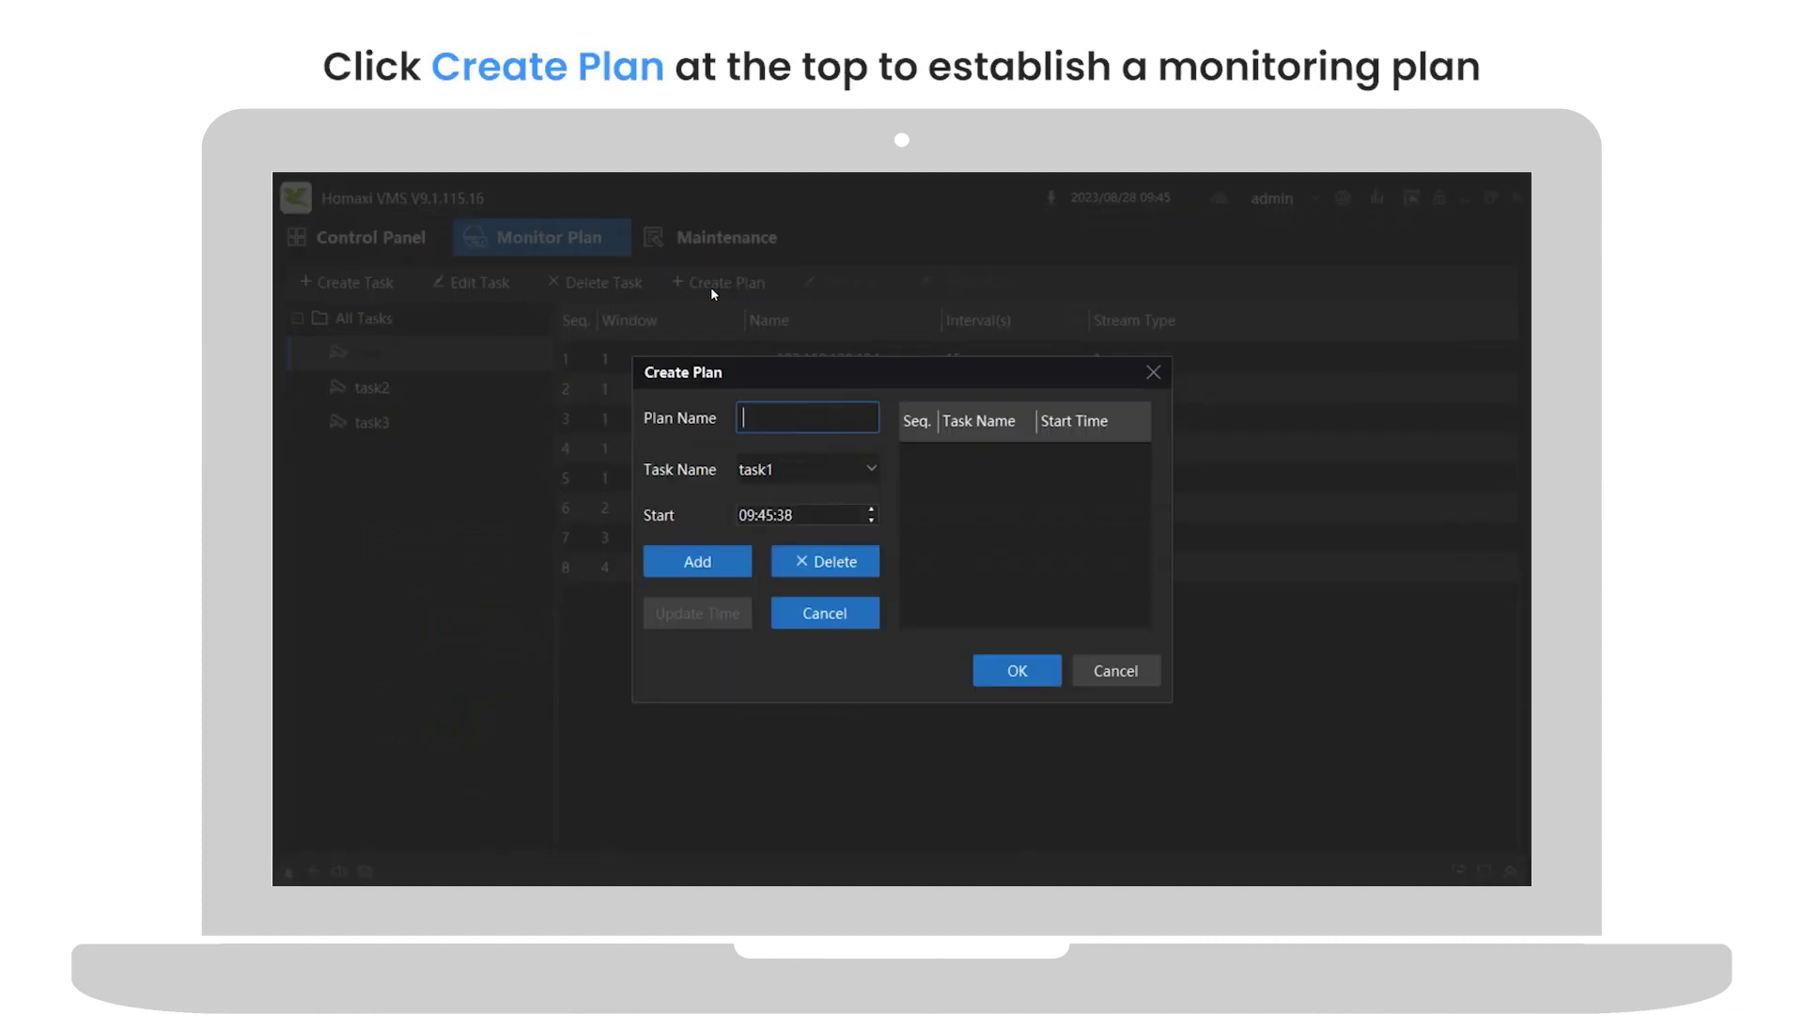
type("plan1")
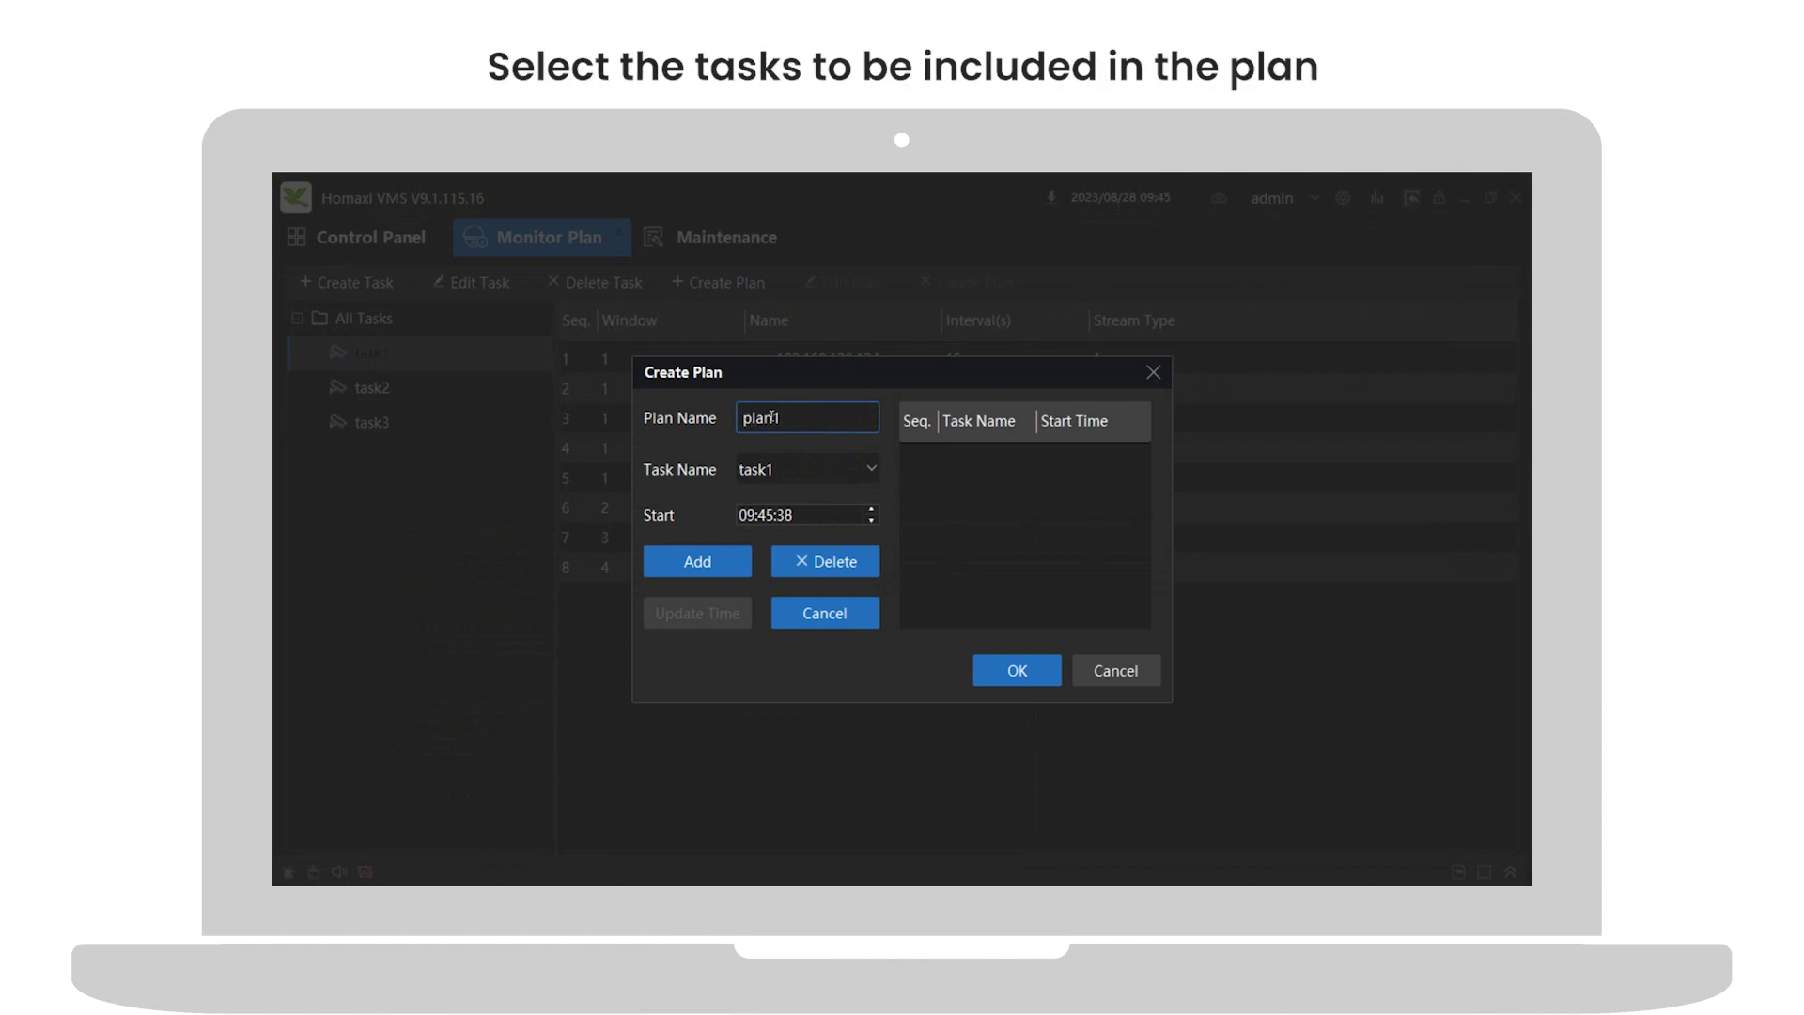
Step: Add task1 to plan1 with a start time of 09:47:38
left_click(749, 515)
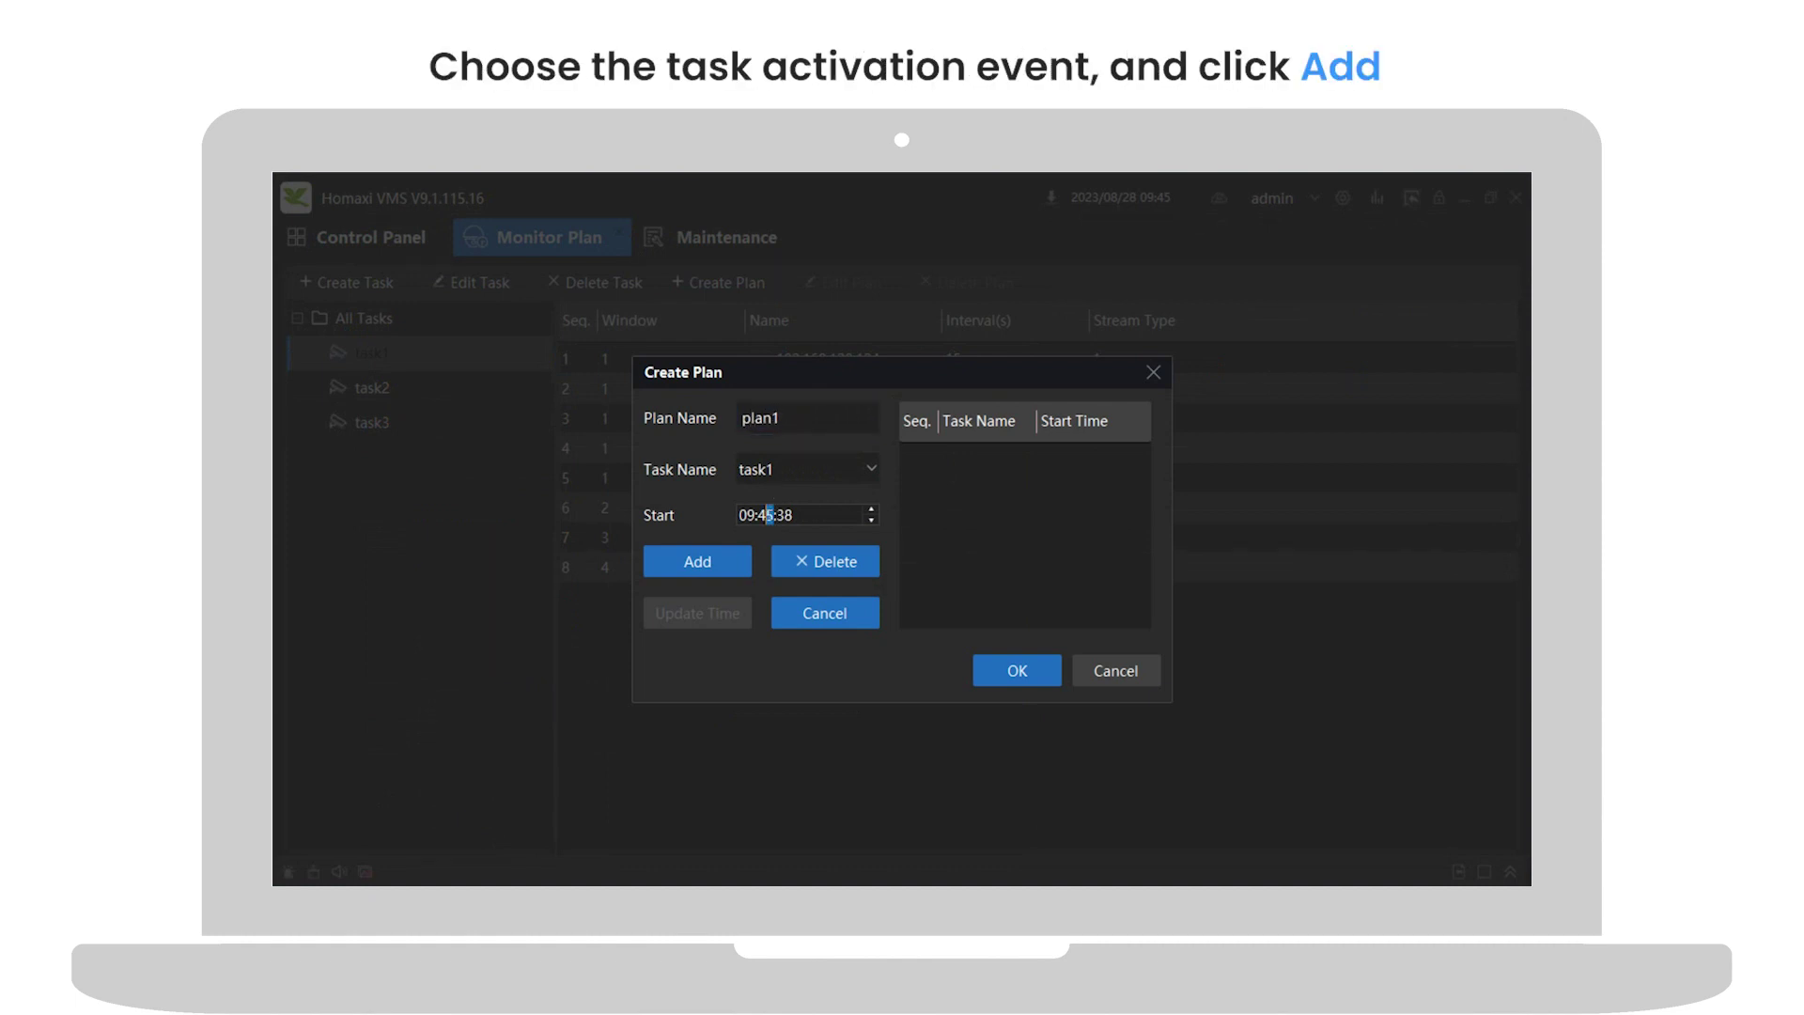
type("47")
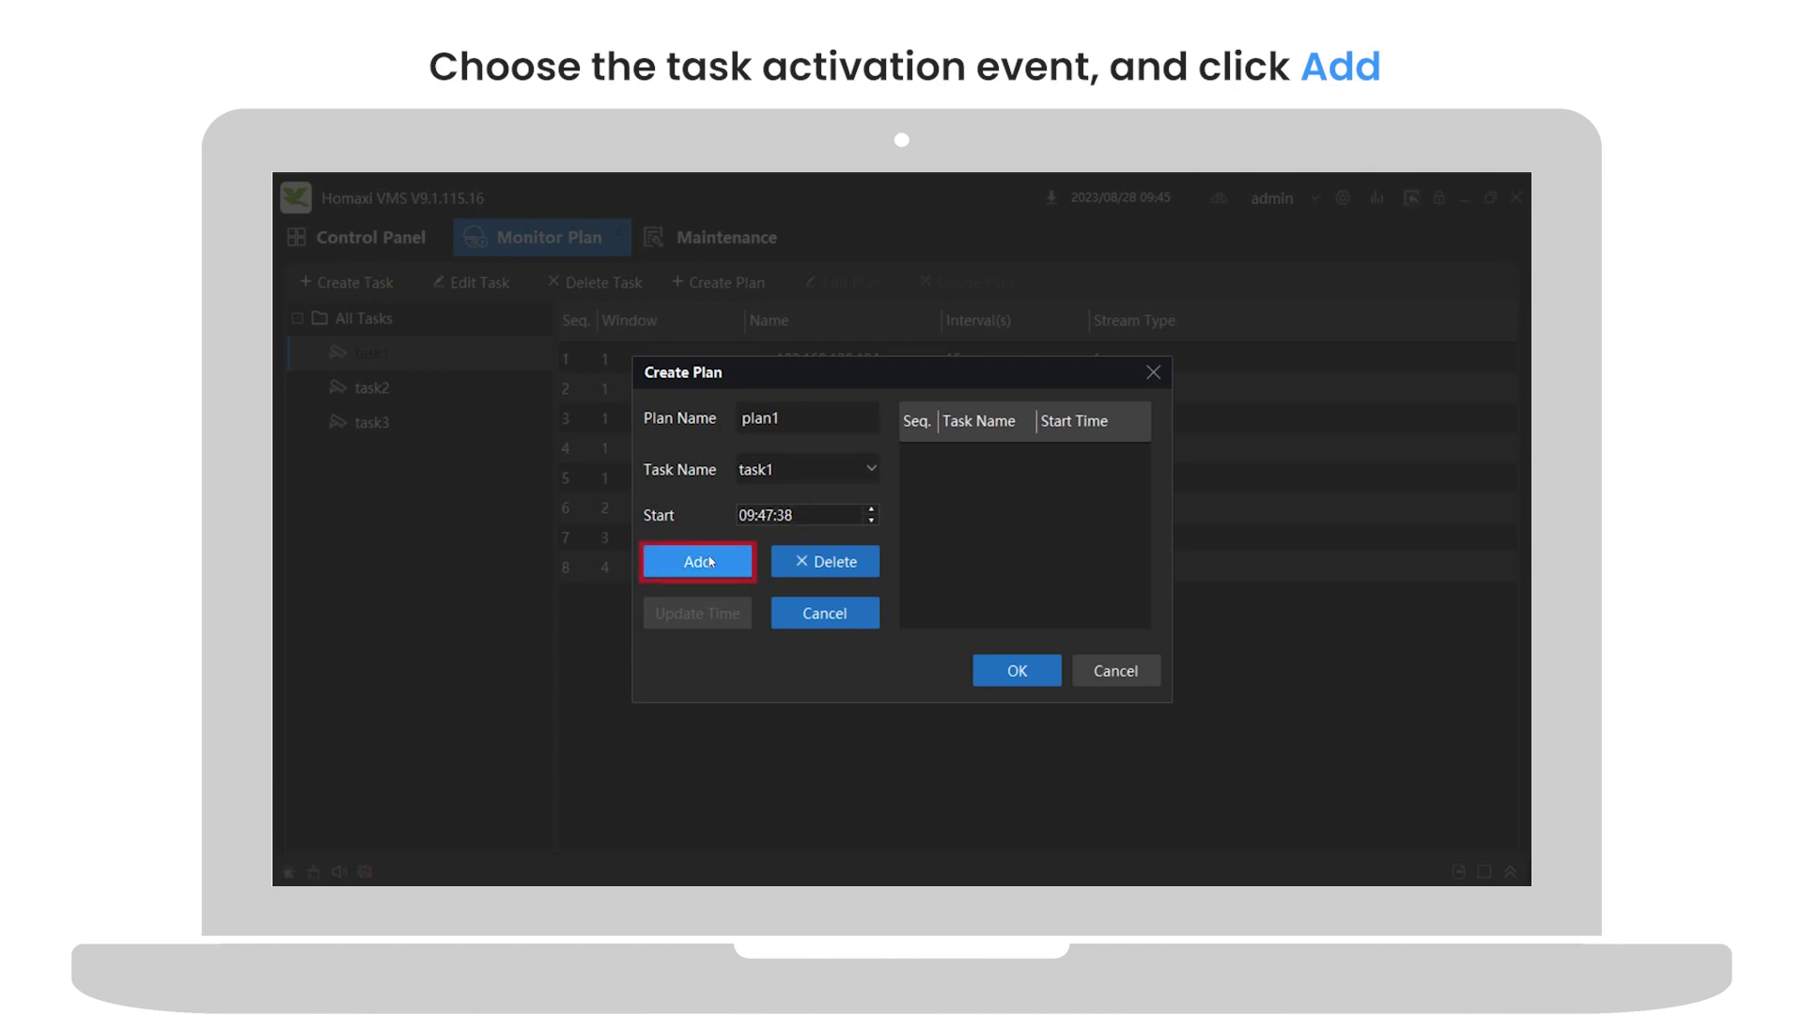
left_click(710, 562)
Step: Add task2 to plan1 with a start time of 09:48:08
left_click(827, 470)
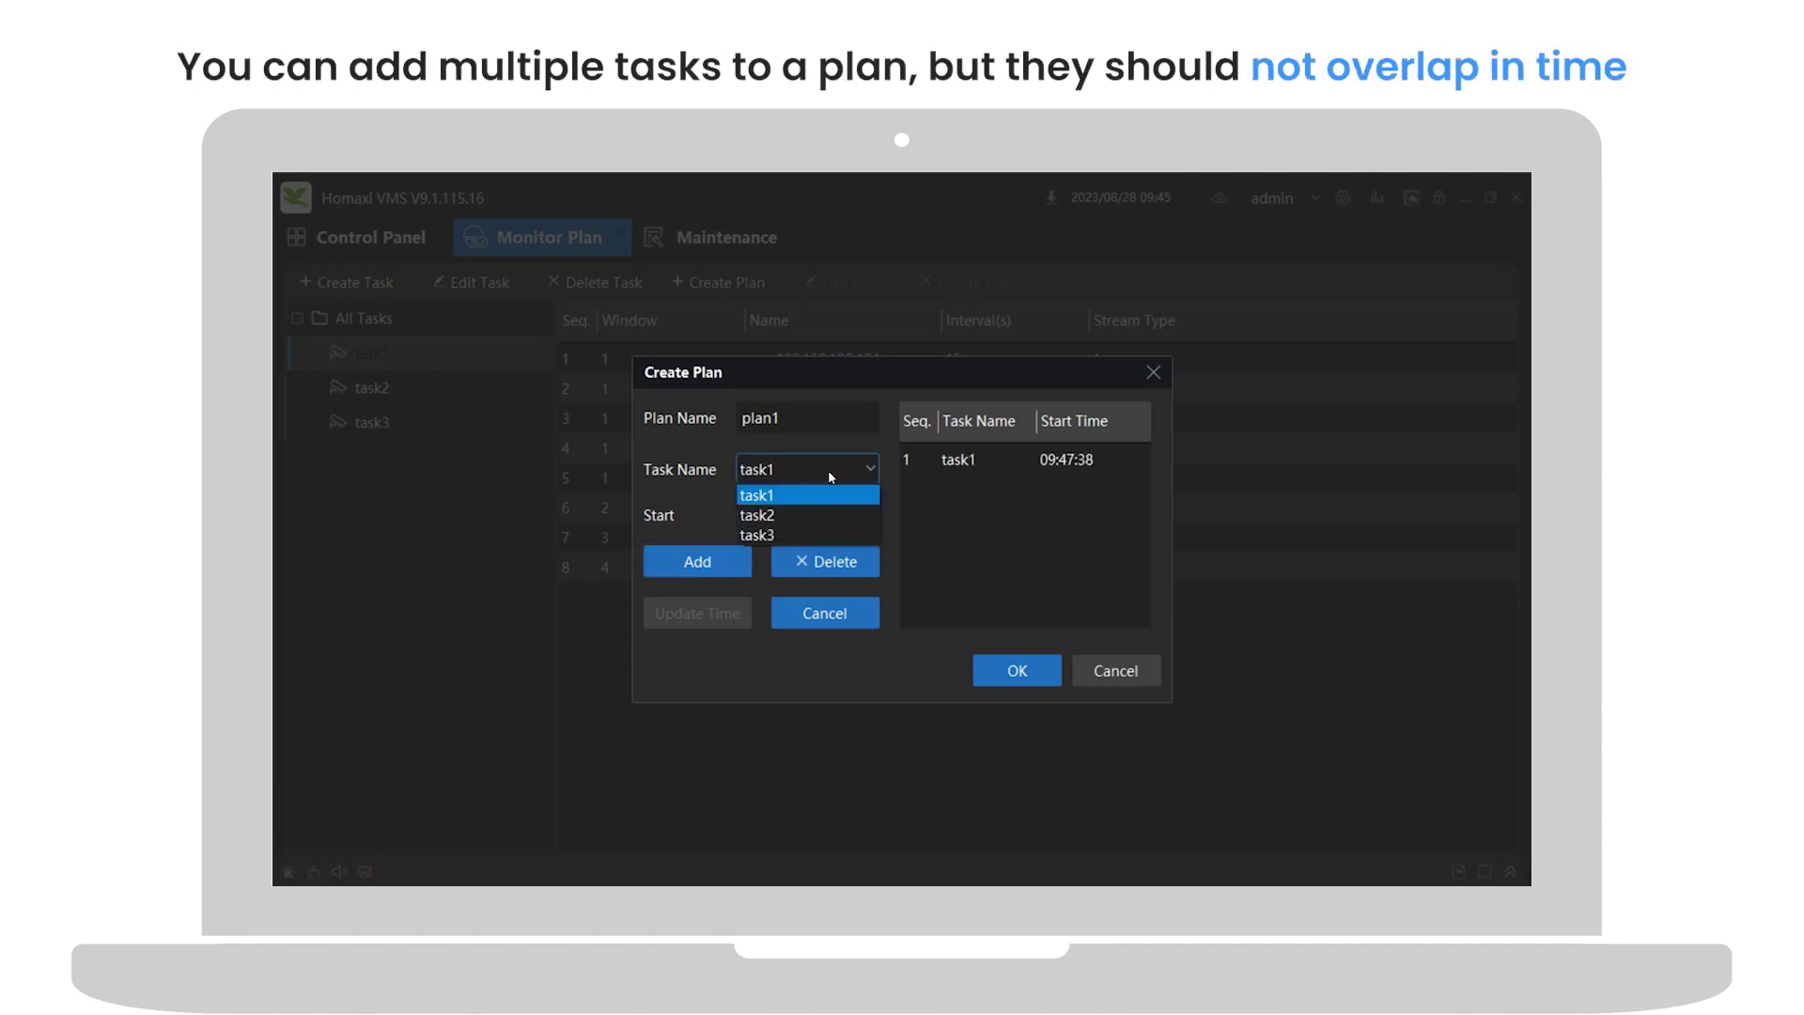
left_click(805, 515)
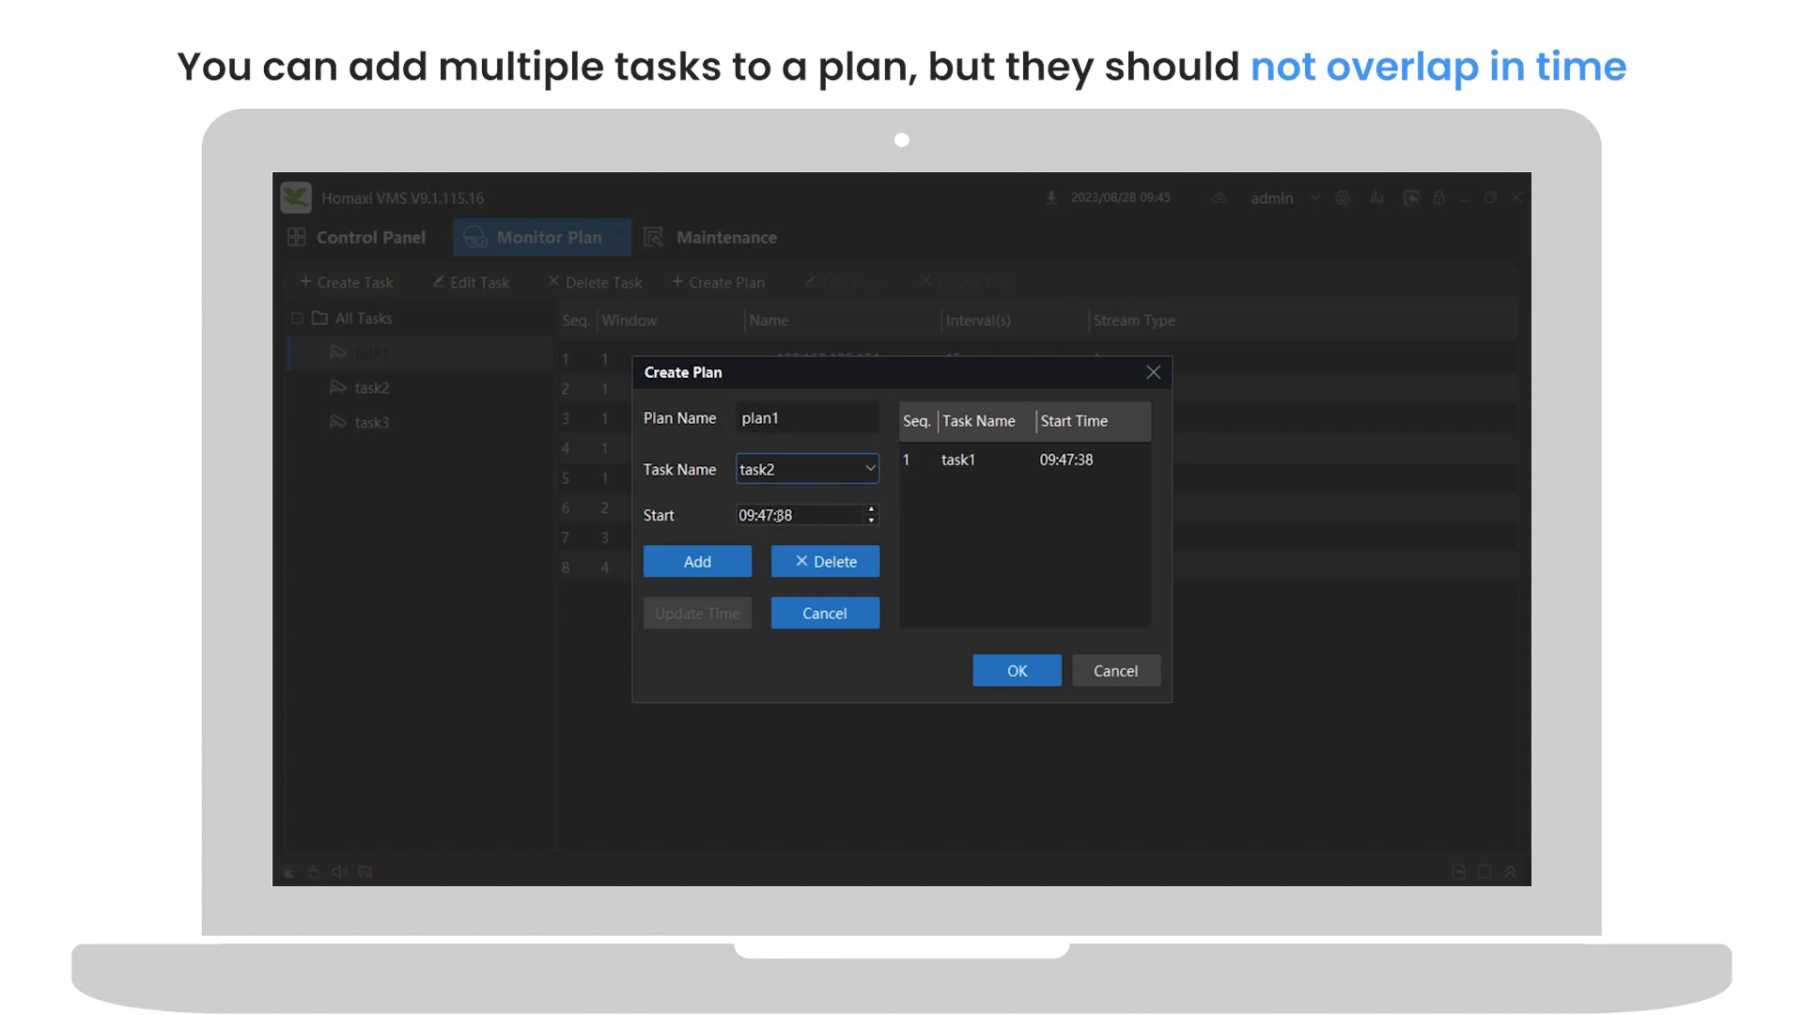
left_click_drag(772, 515, 764, 515)
type("8:08")
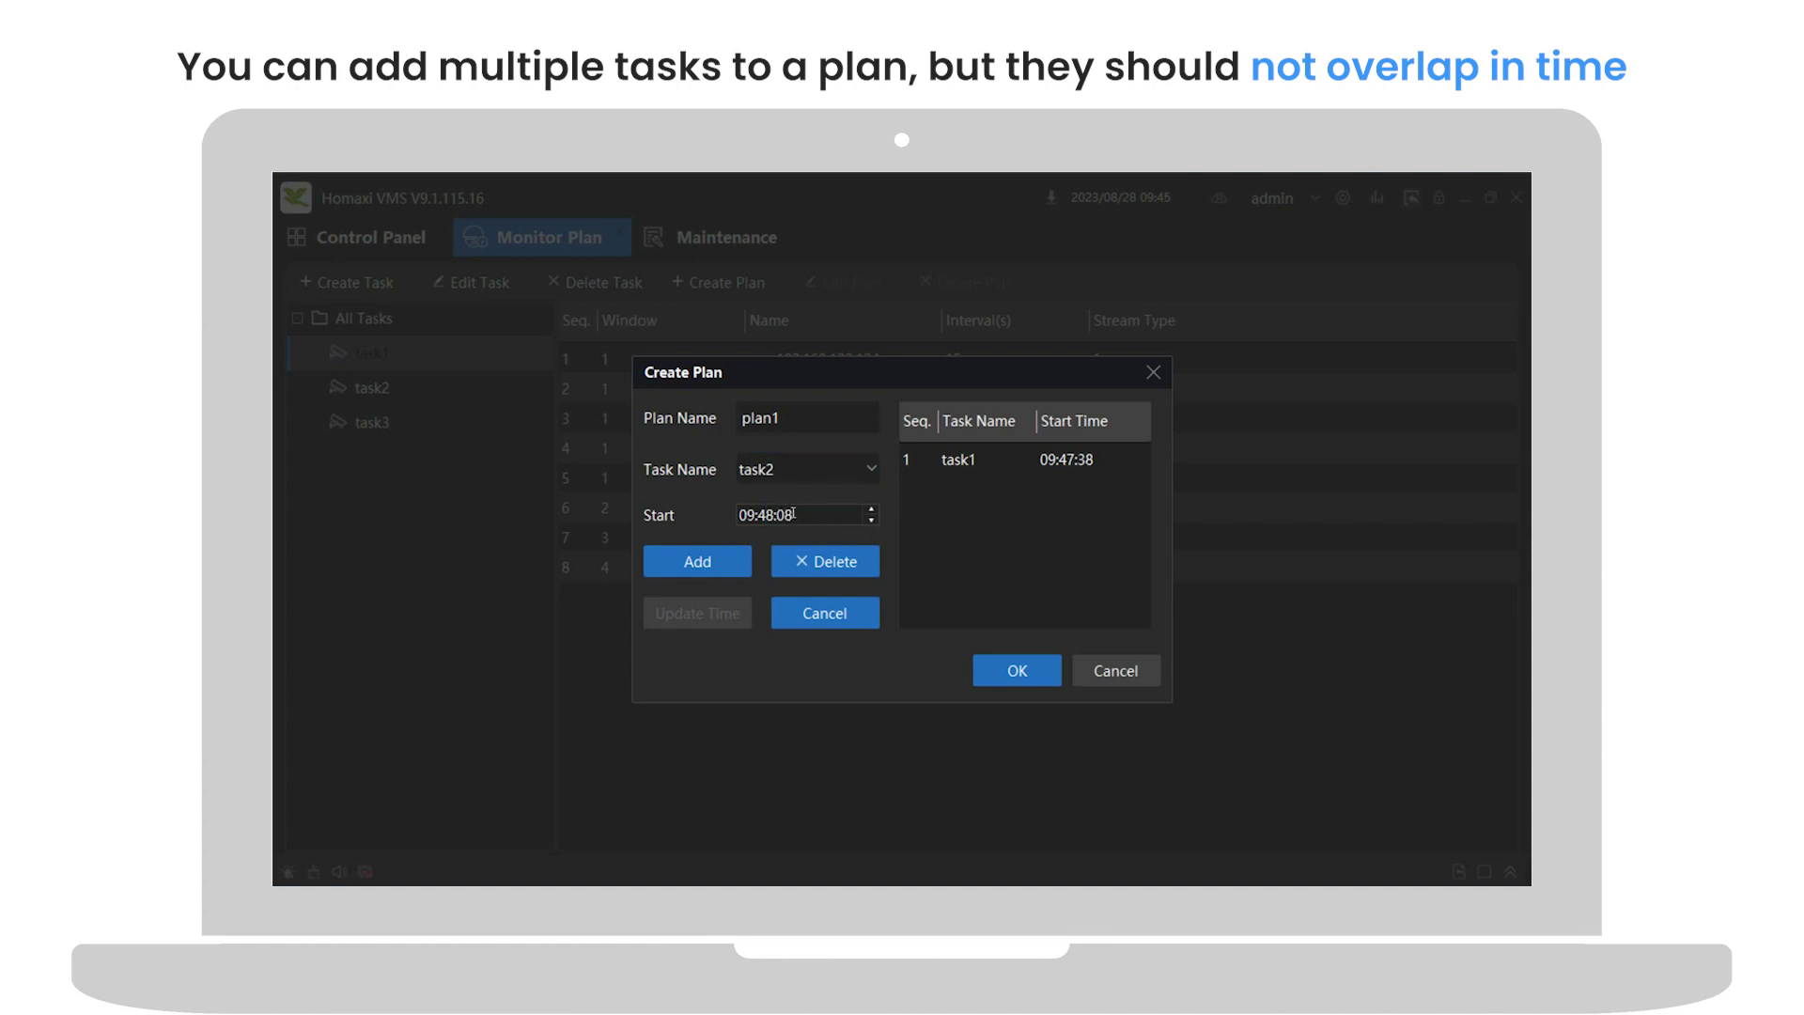
left_click(722, 562)
Step: Add task3 to plan1 with a start time of 09:48:38 and save the plan
left_click(832, 474)
left_click(820, 527)
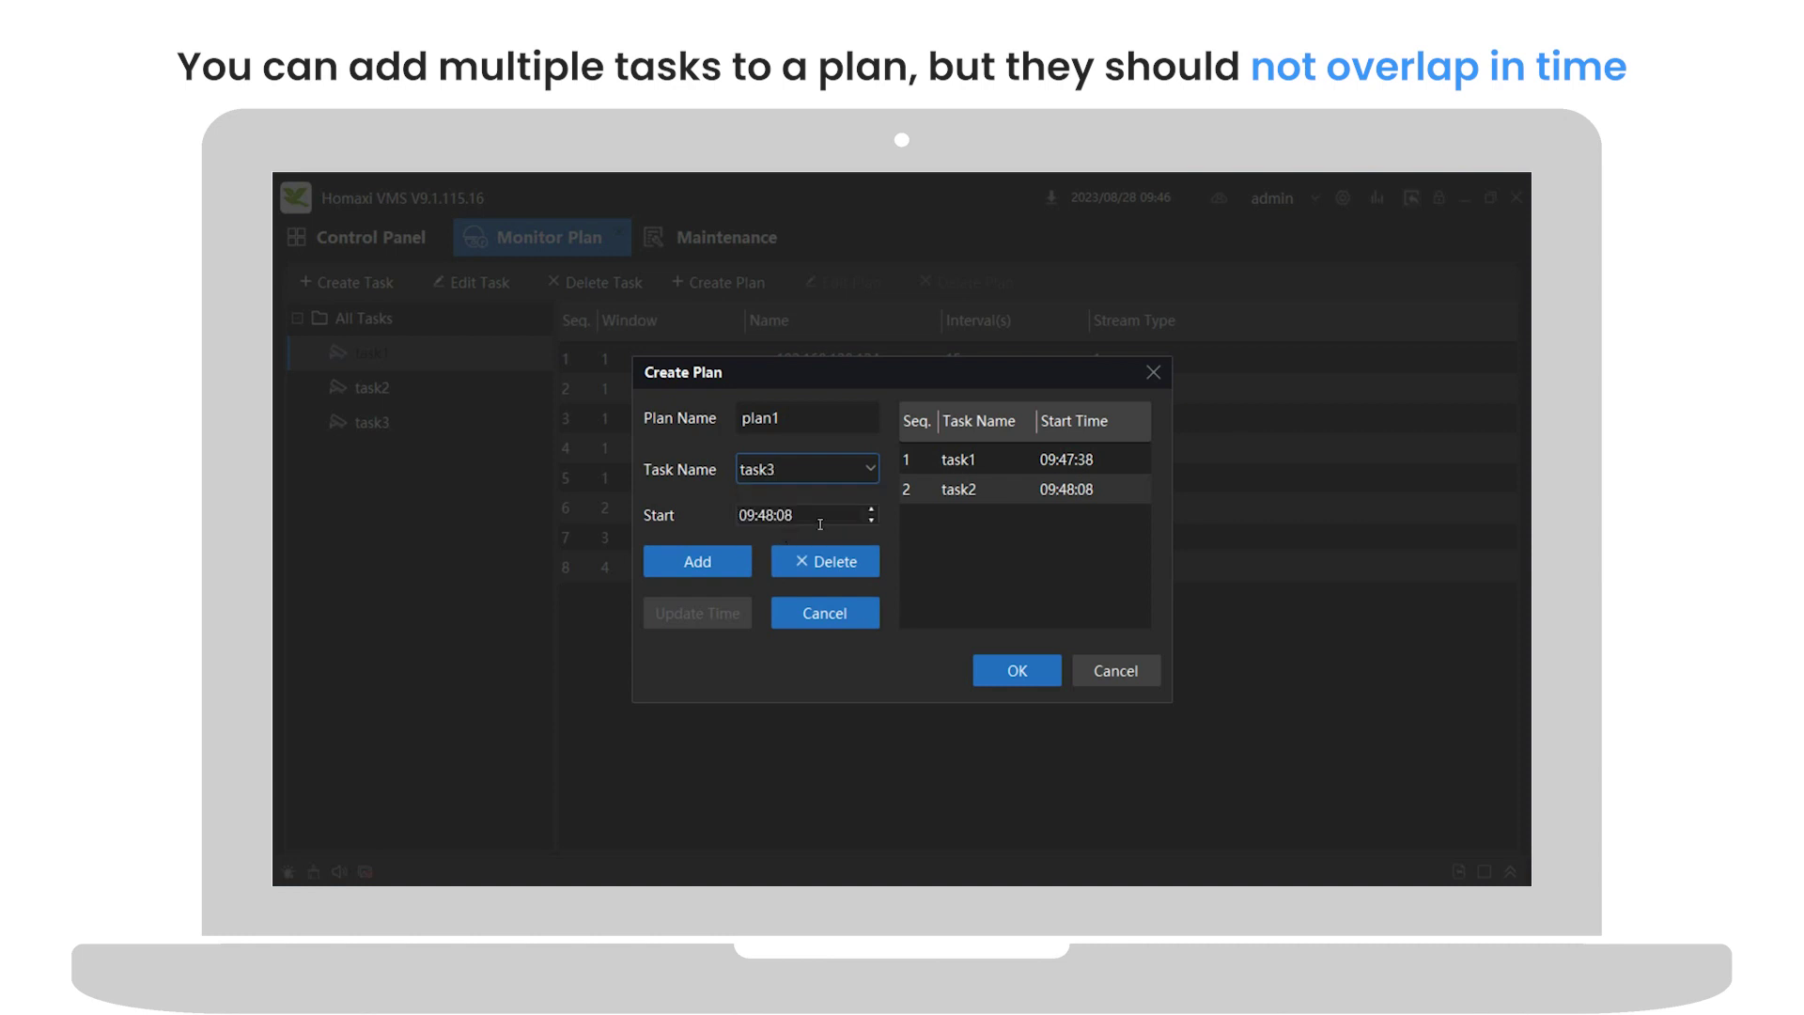
left_click_drag(782, 515, 776, 515)
type("3")
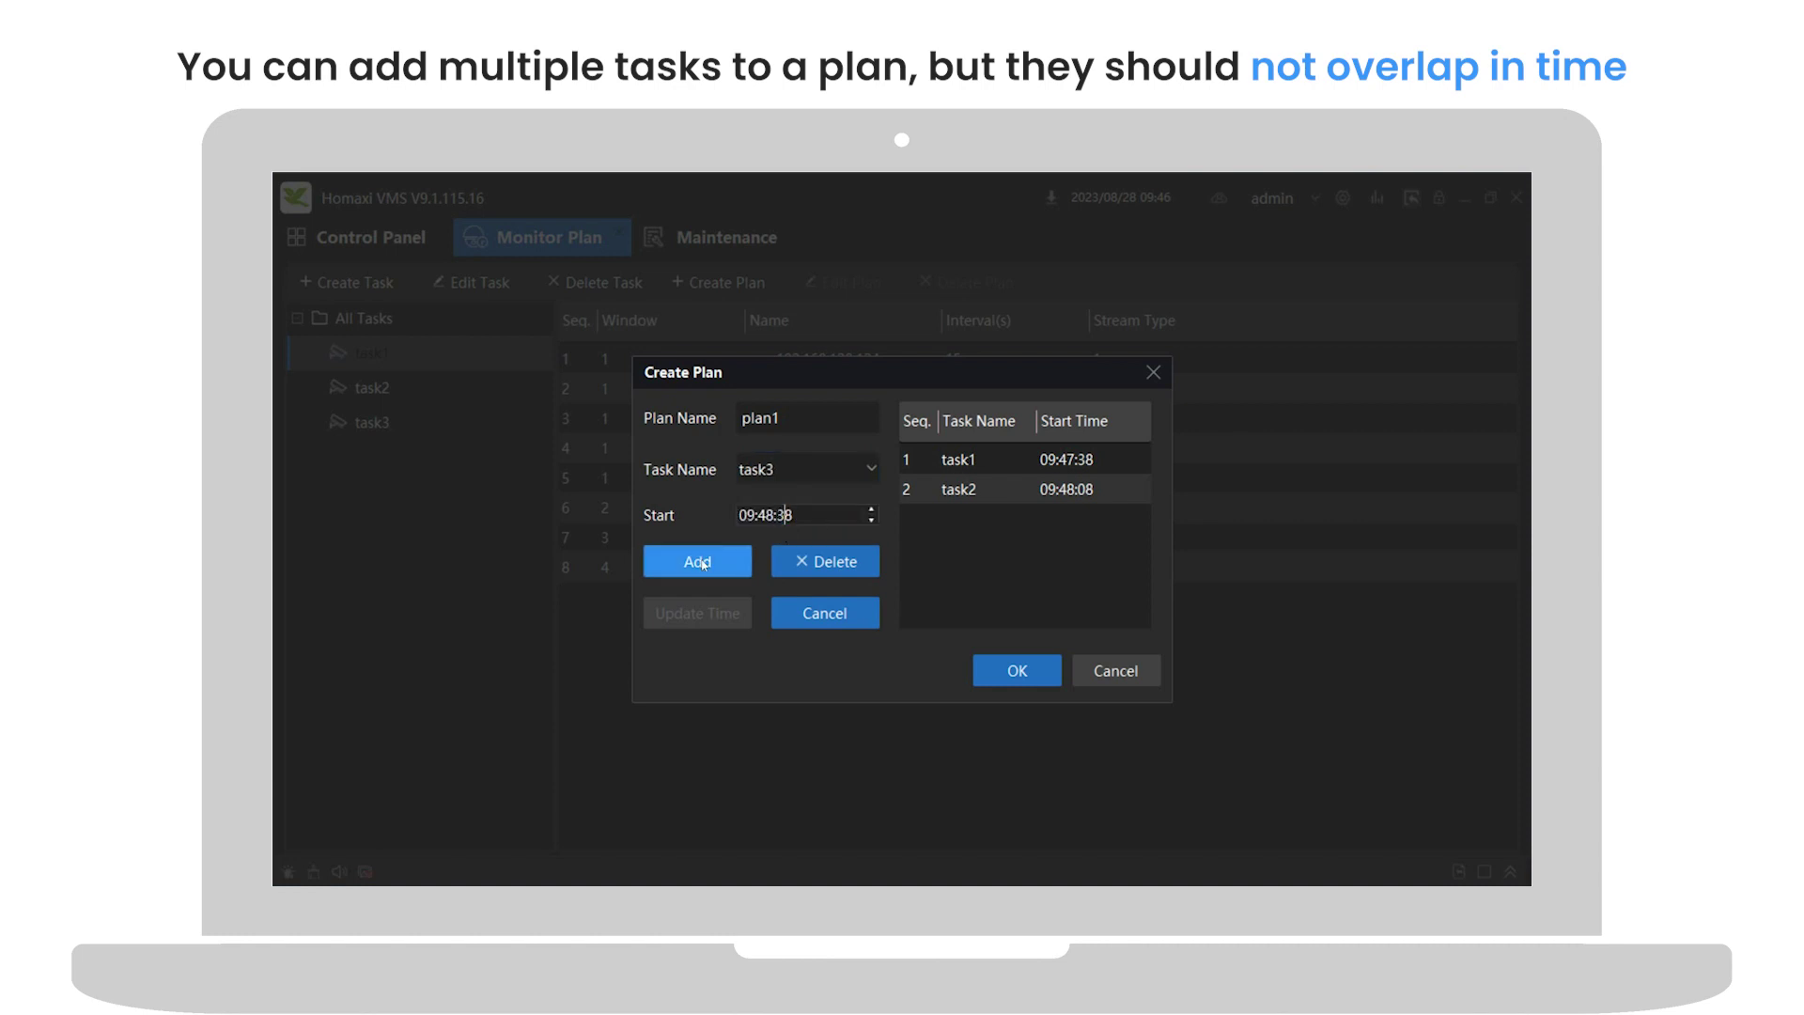
left_click(699, 564)
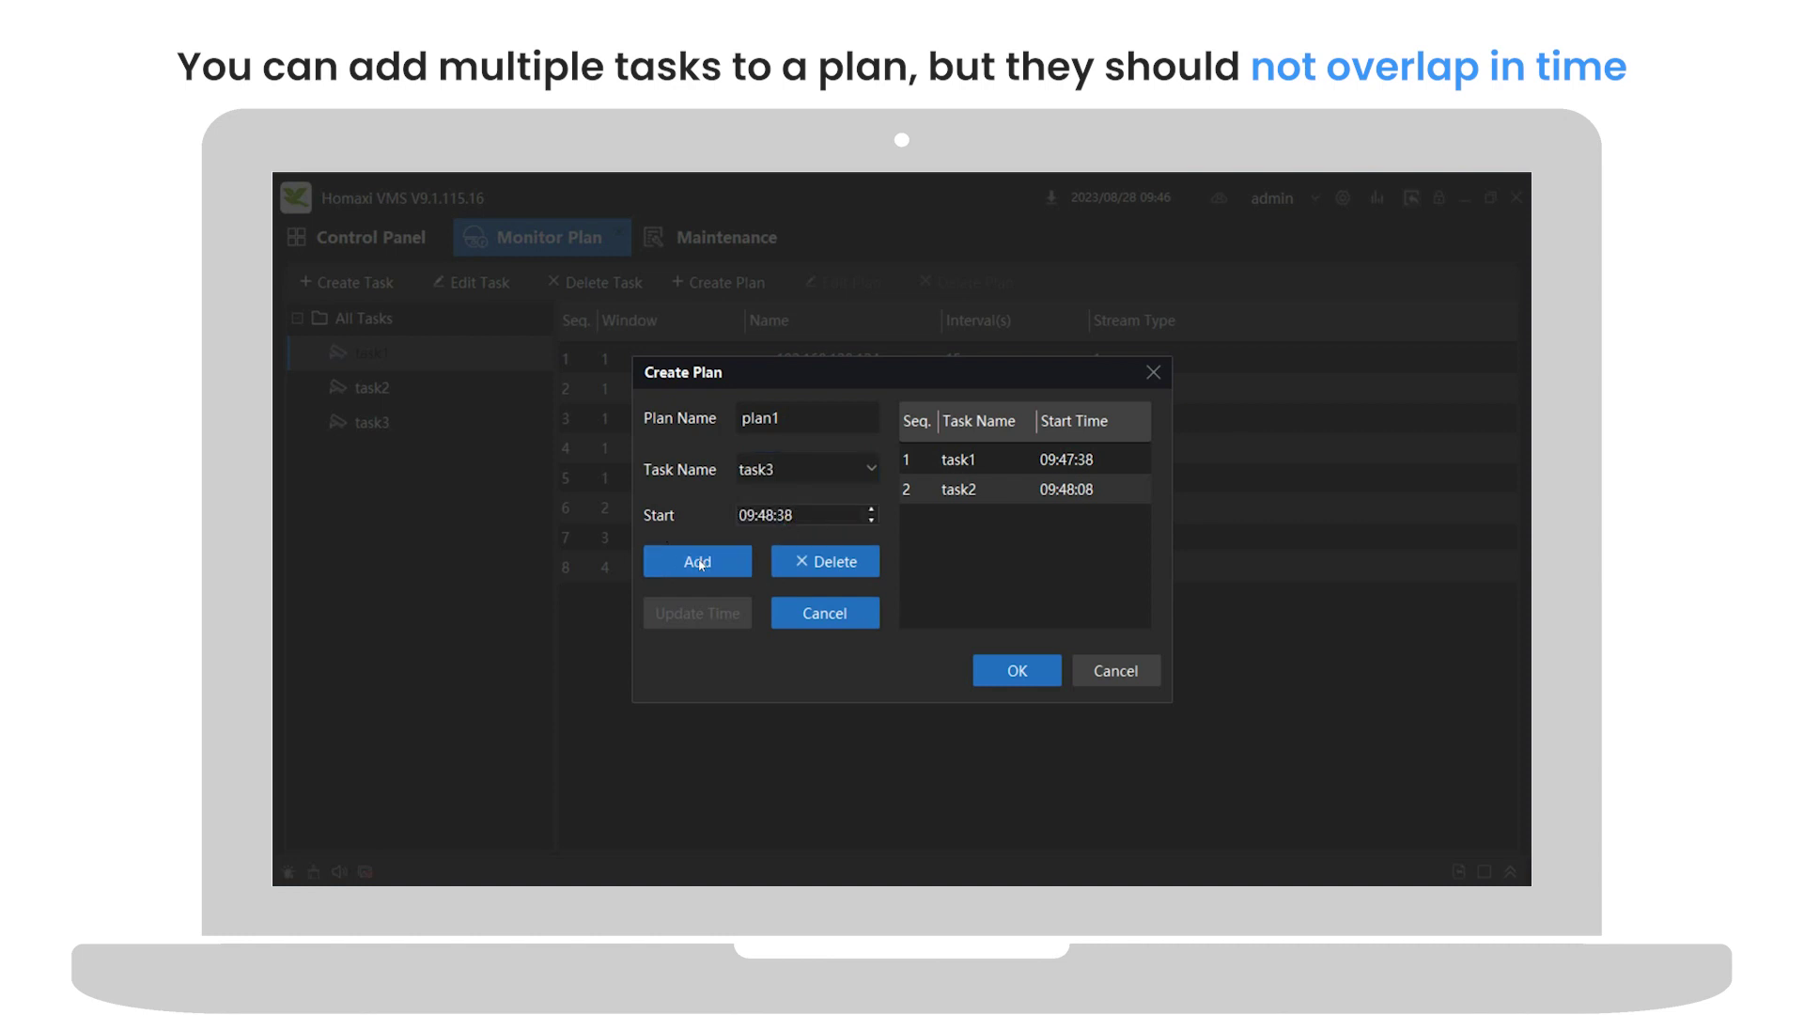
left_click(1032, 670)
Step: View plan1's scheduled tasks and open its edit and delete dialogs without making changes
left_click(379, 459)
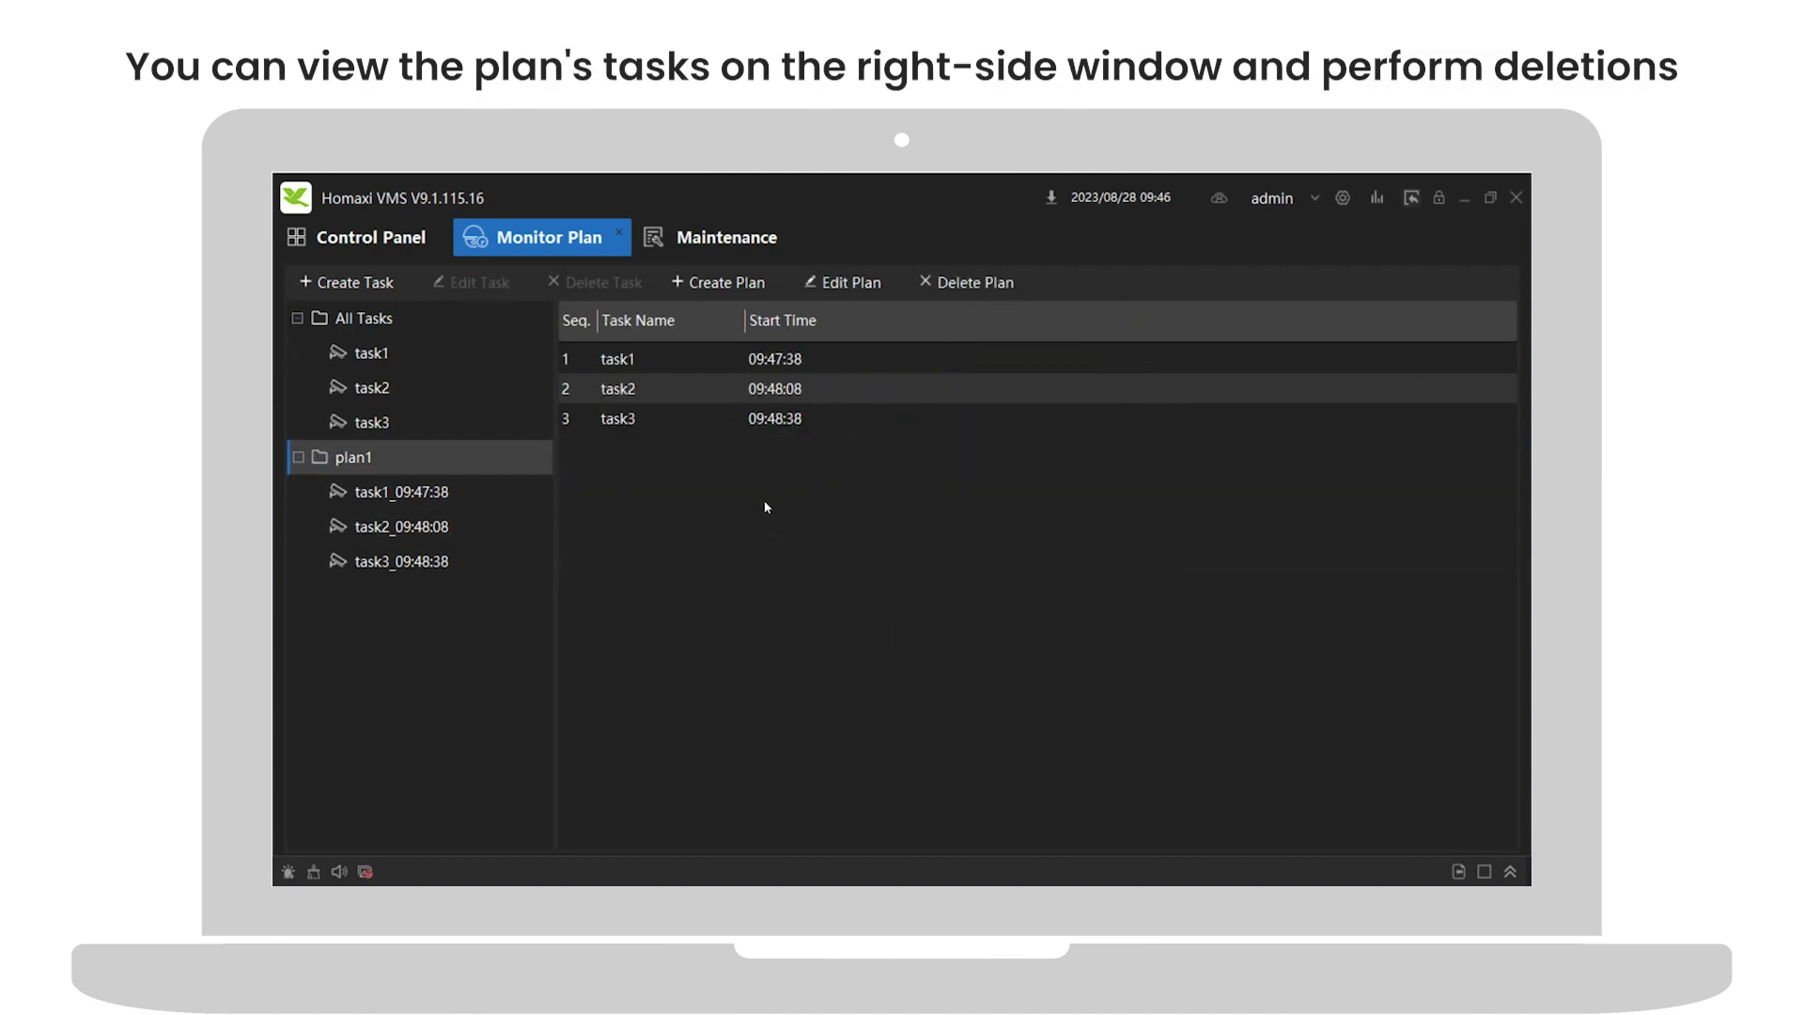
left_click(806, 388)
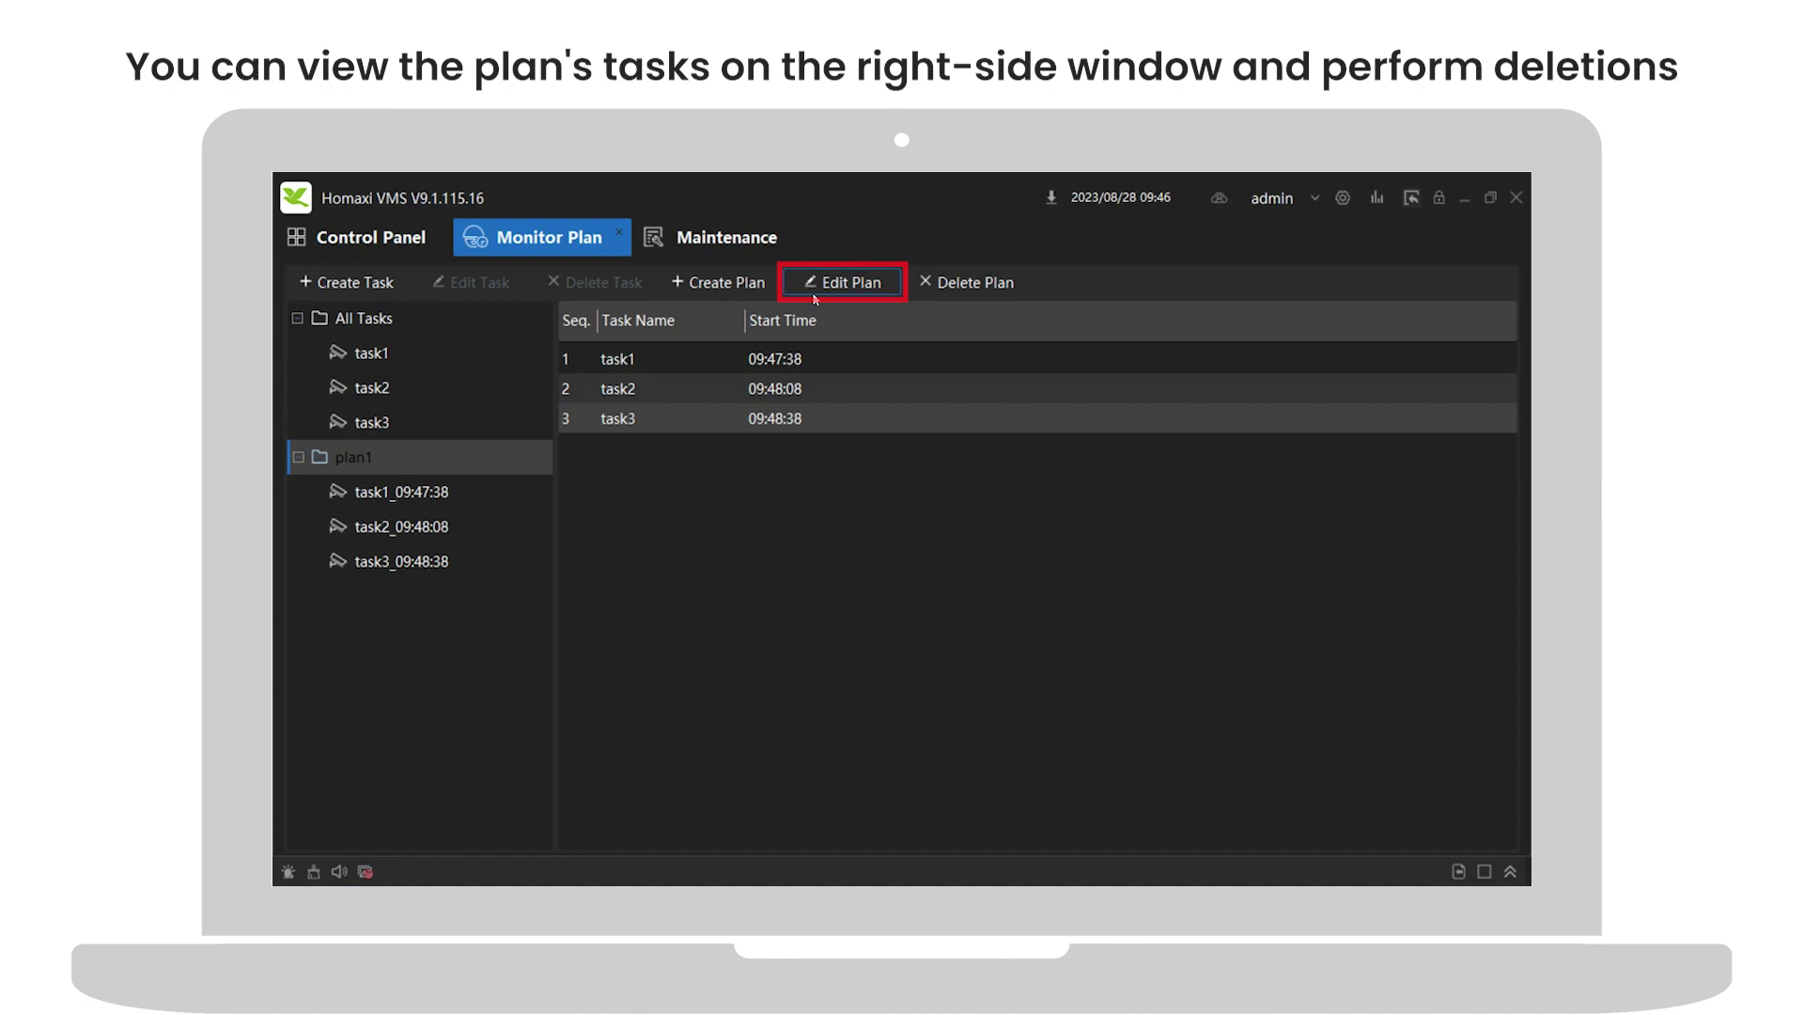
left_click(846, 283)
left_click(1155, 373)
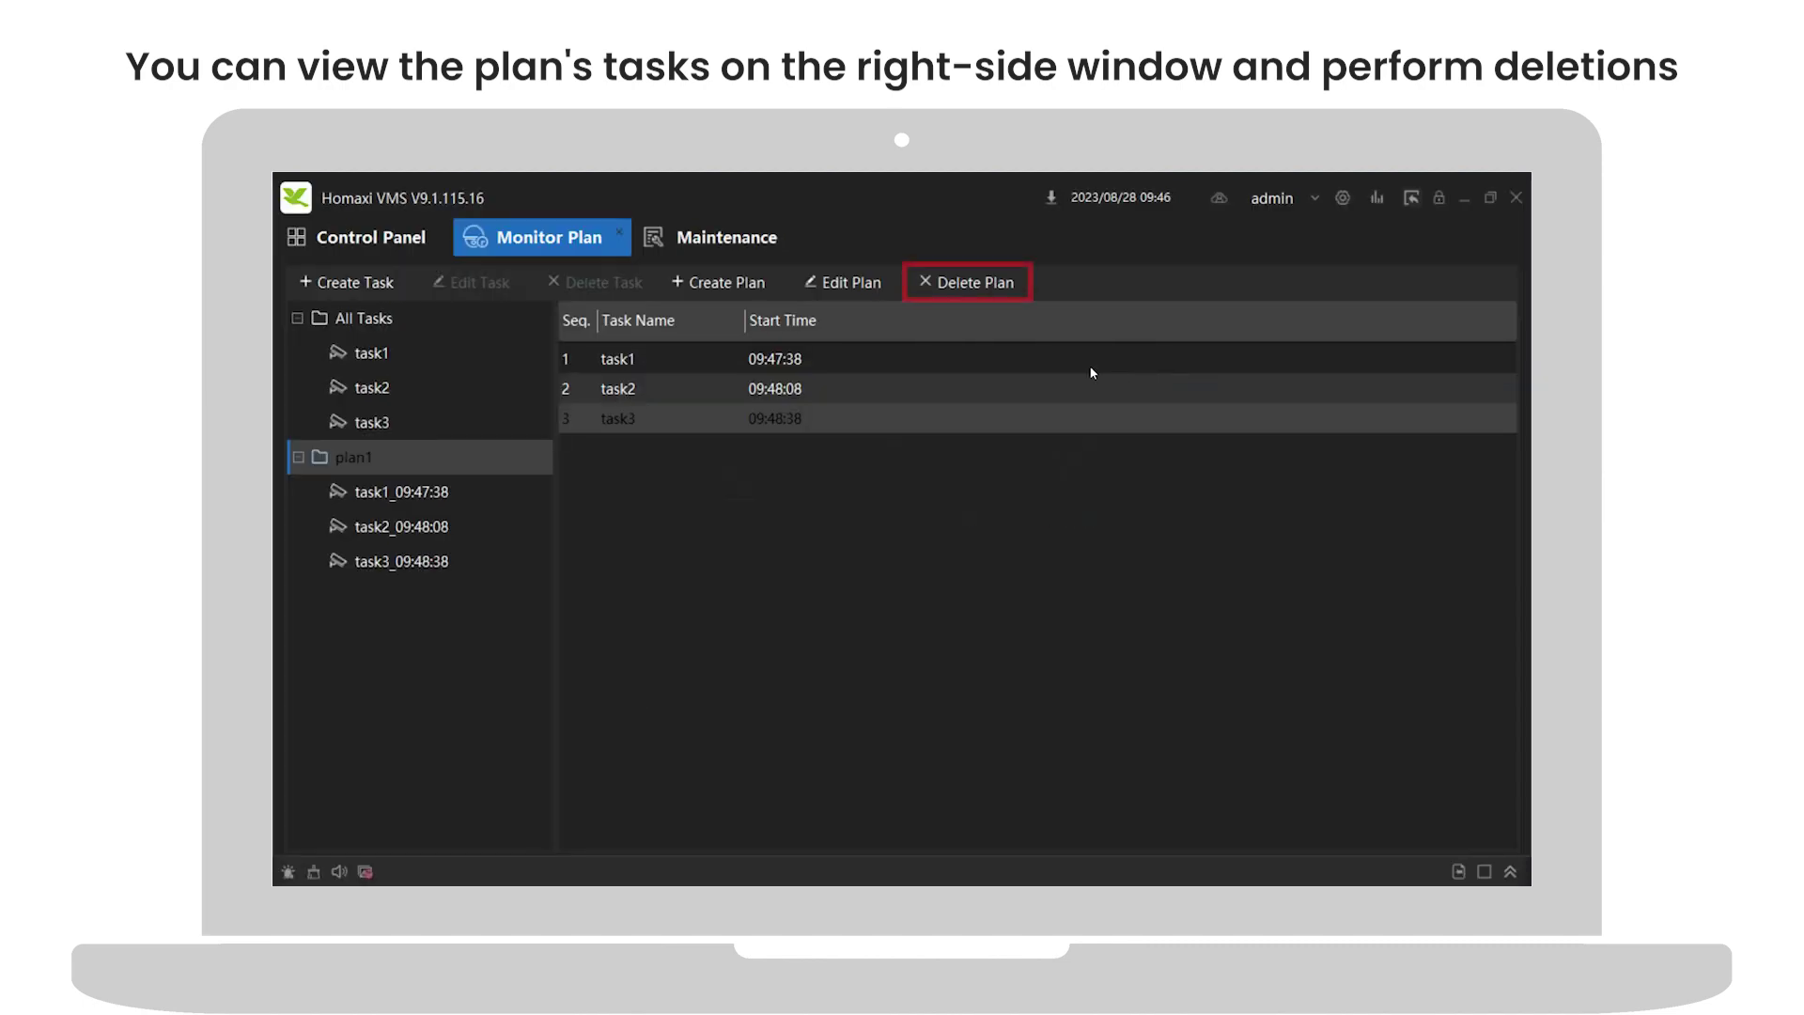
left_click(968, 282)
left_click(1032, 592)
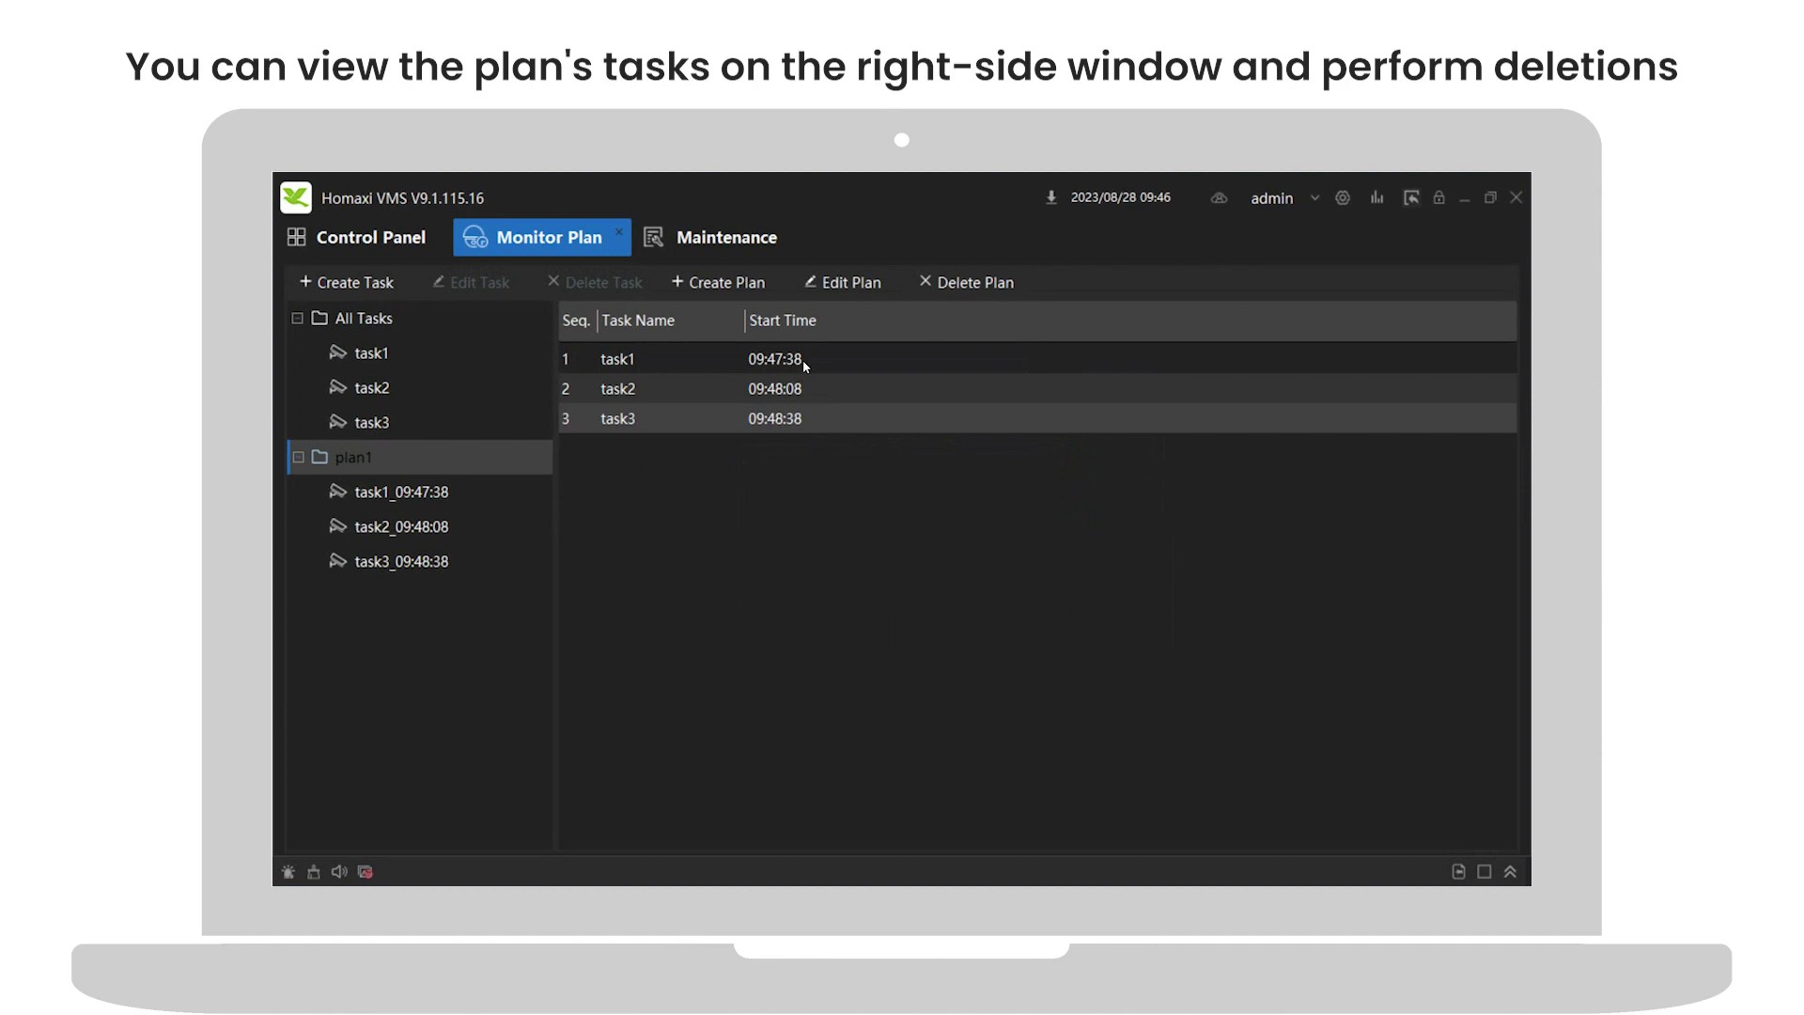
Step: Open the Preview module from the Control Panel and activate monitoring task task1
left_click(385, 238)
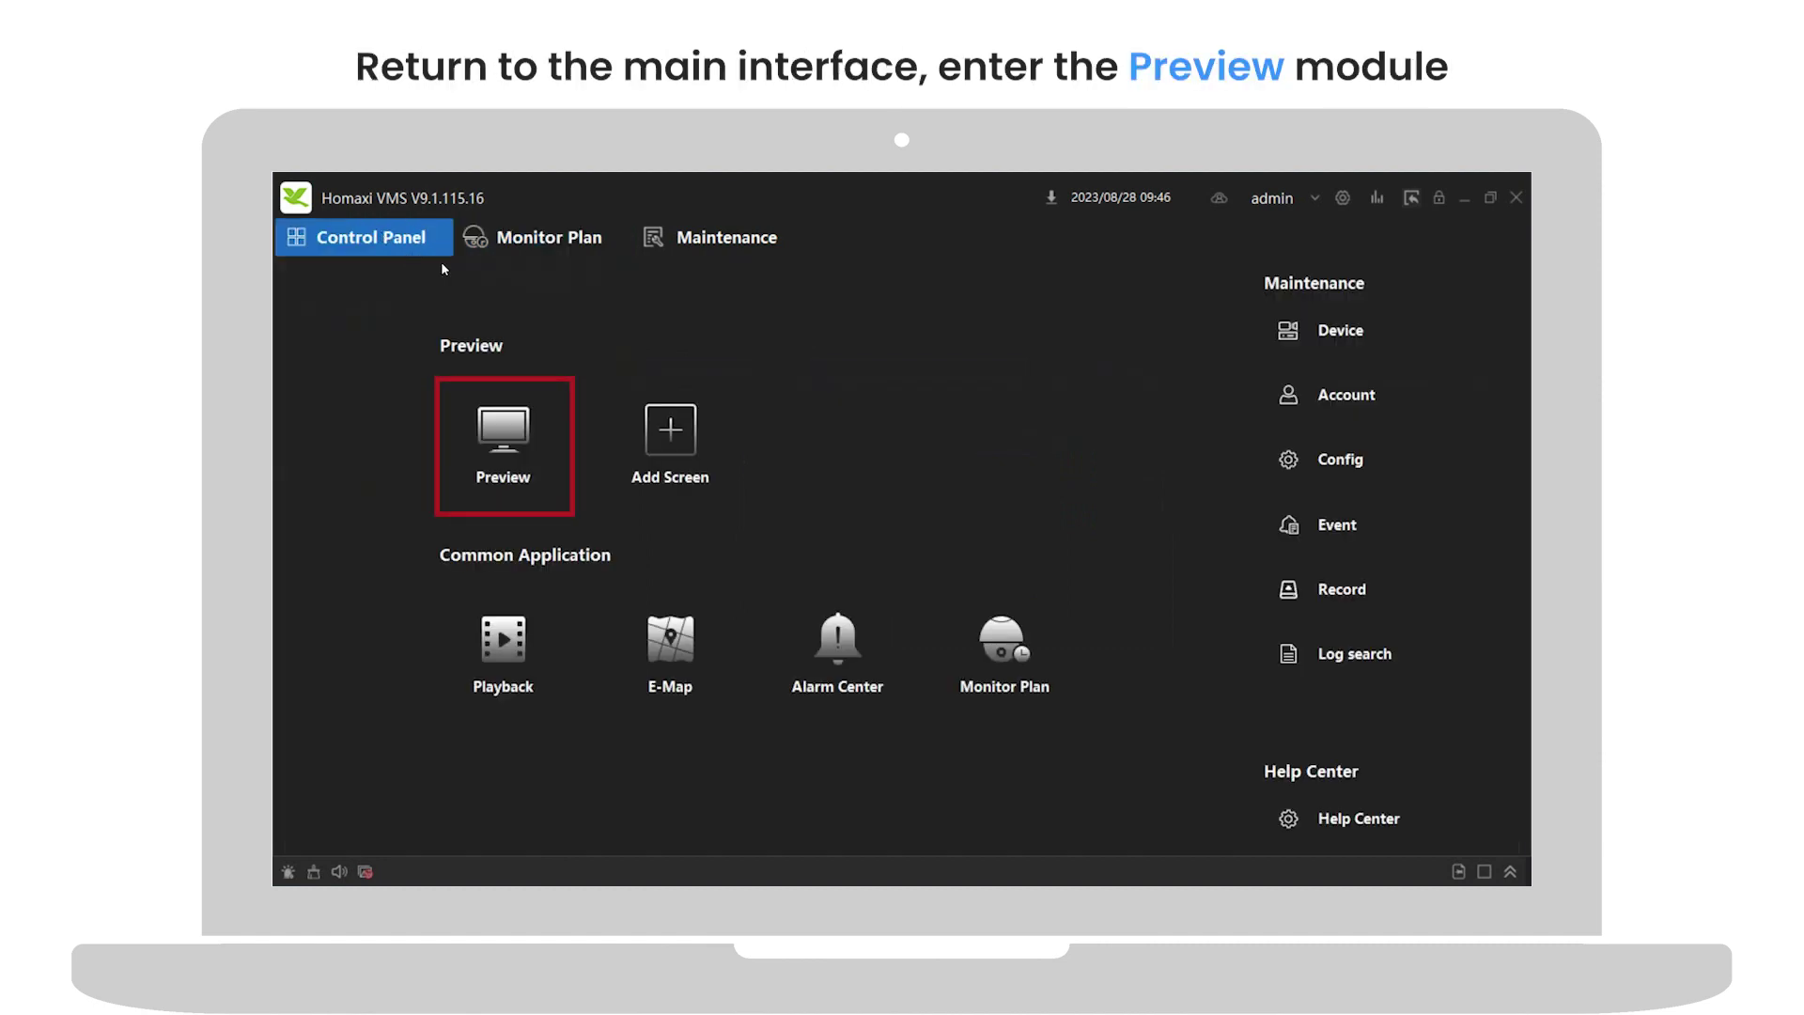
left_click(506, 432)
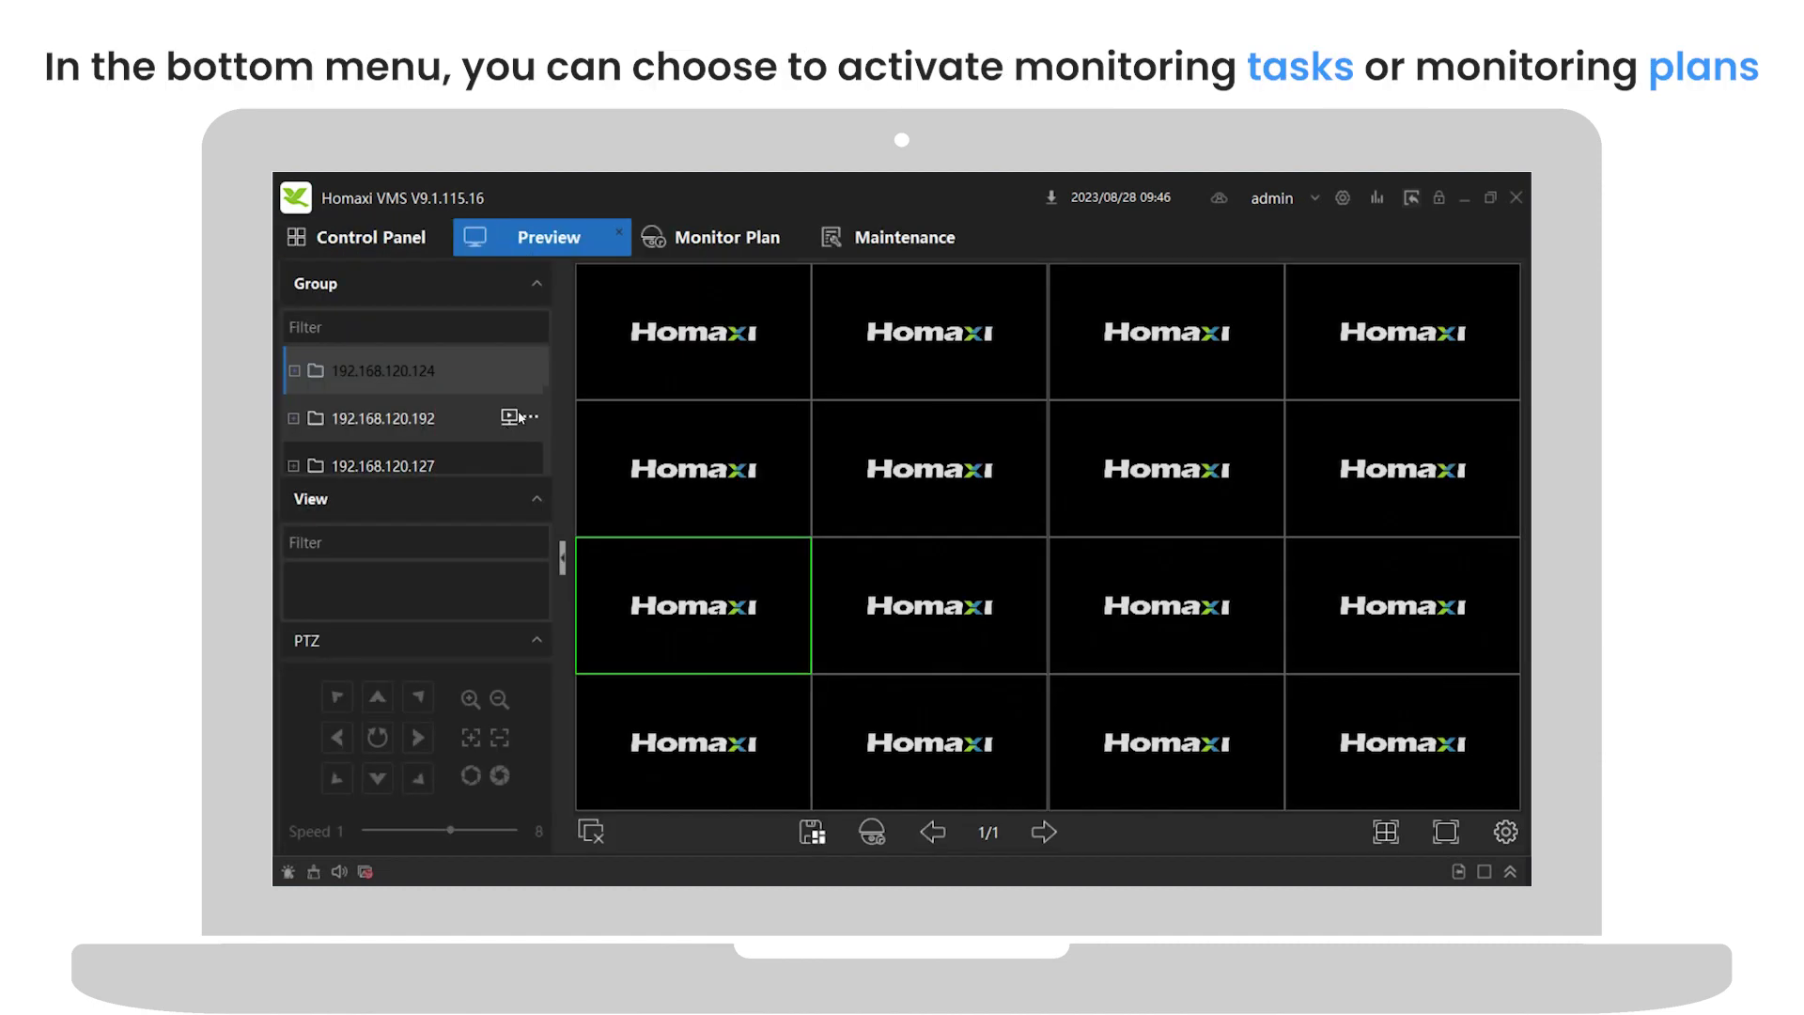
left_click(873, 832)
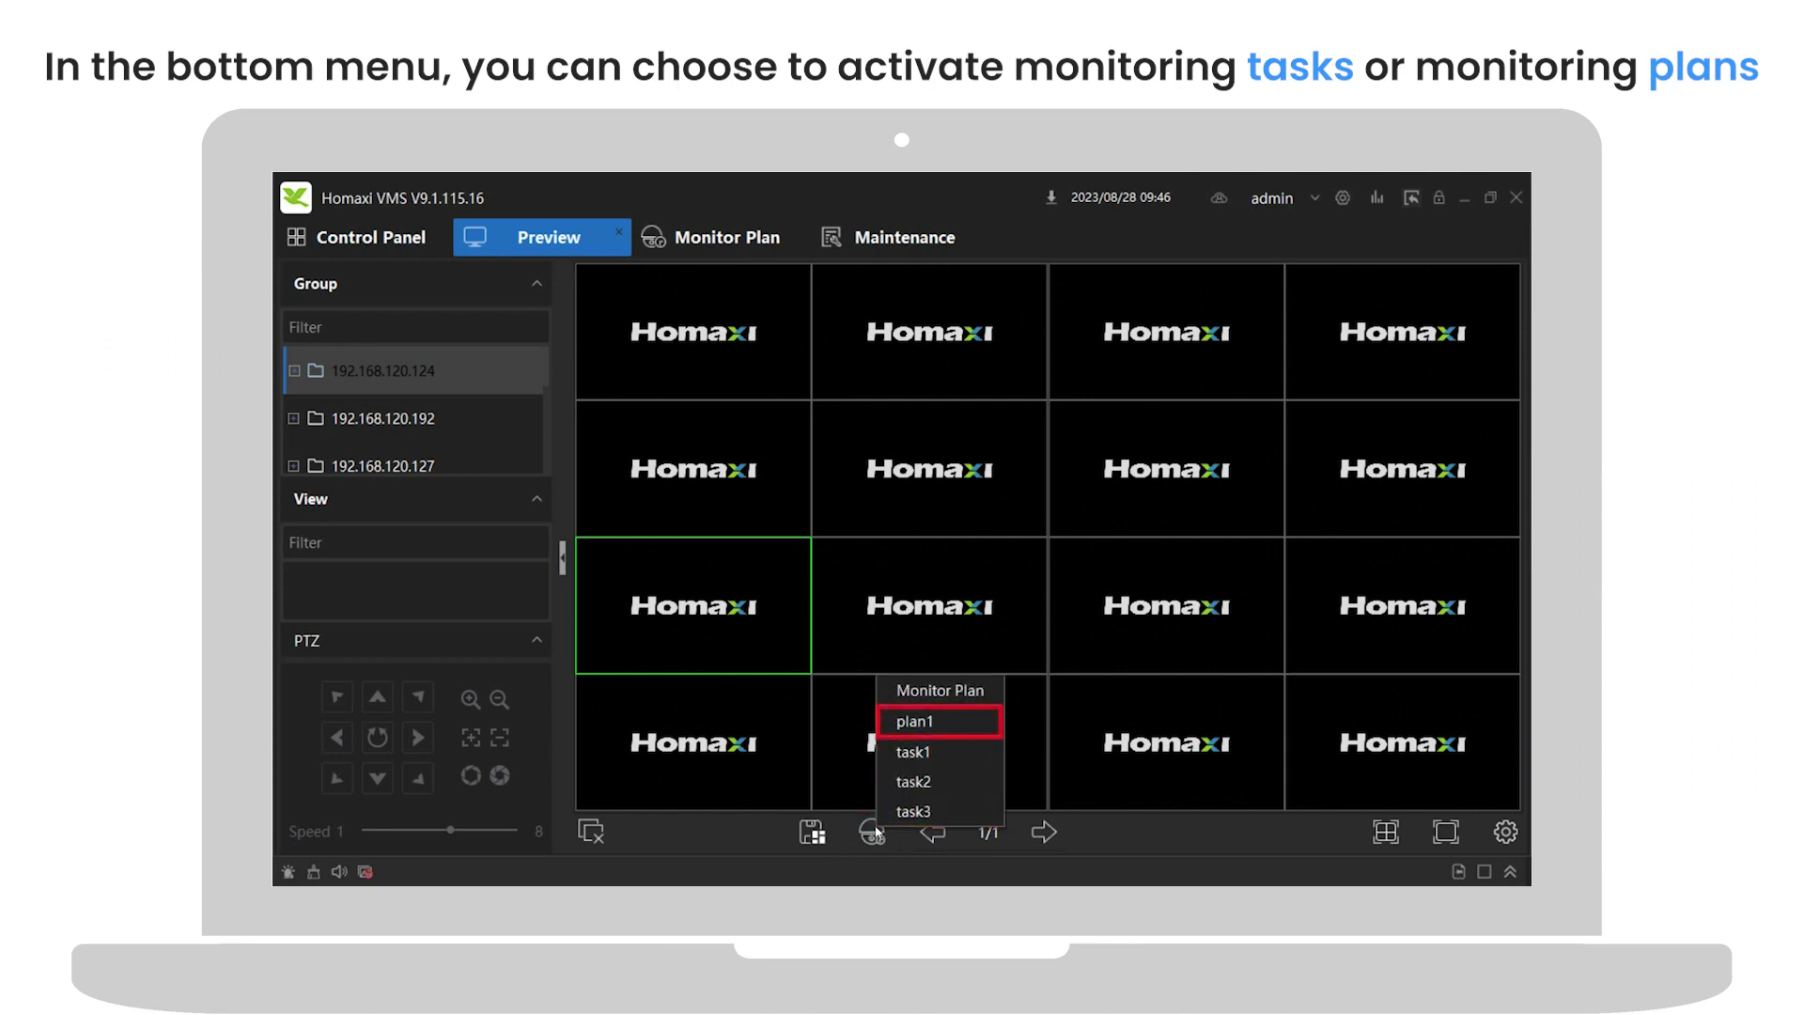
left_click(909, 752)
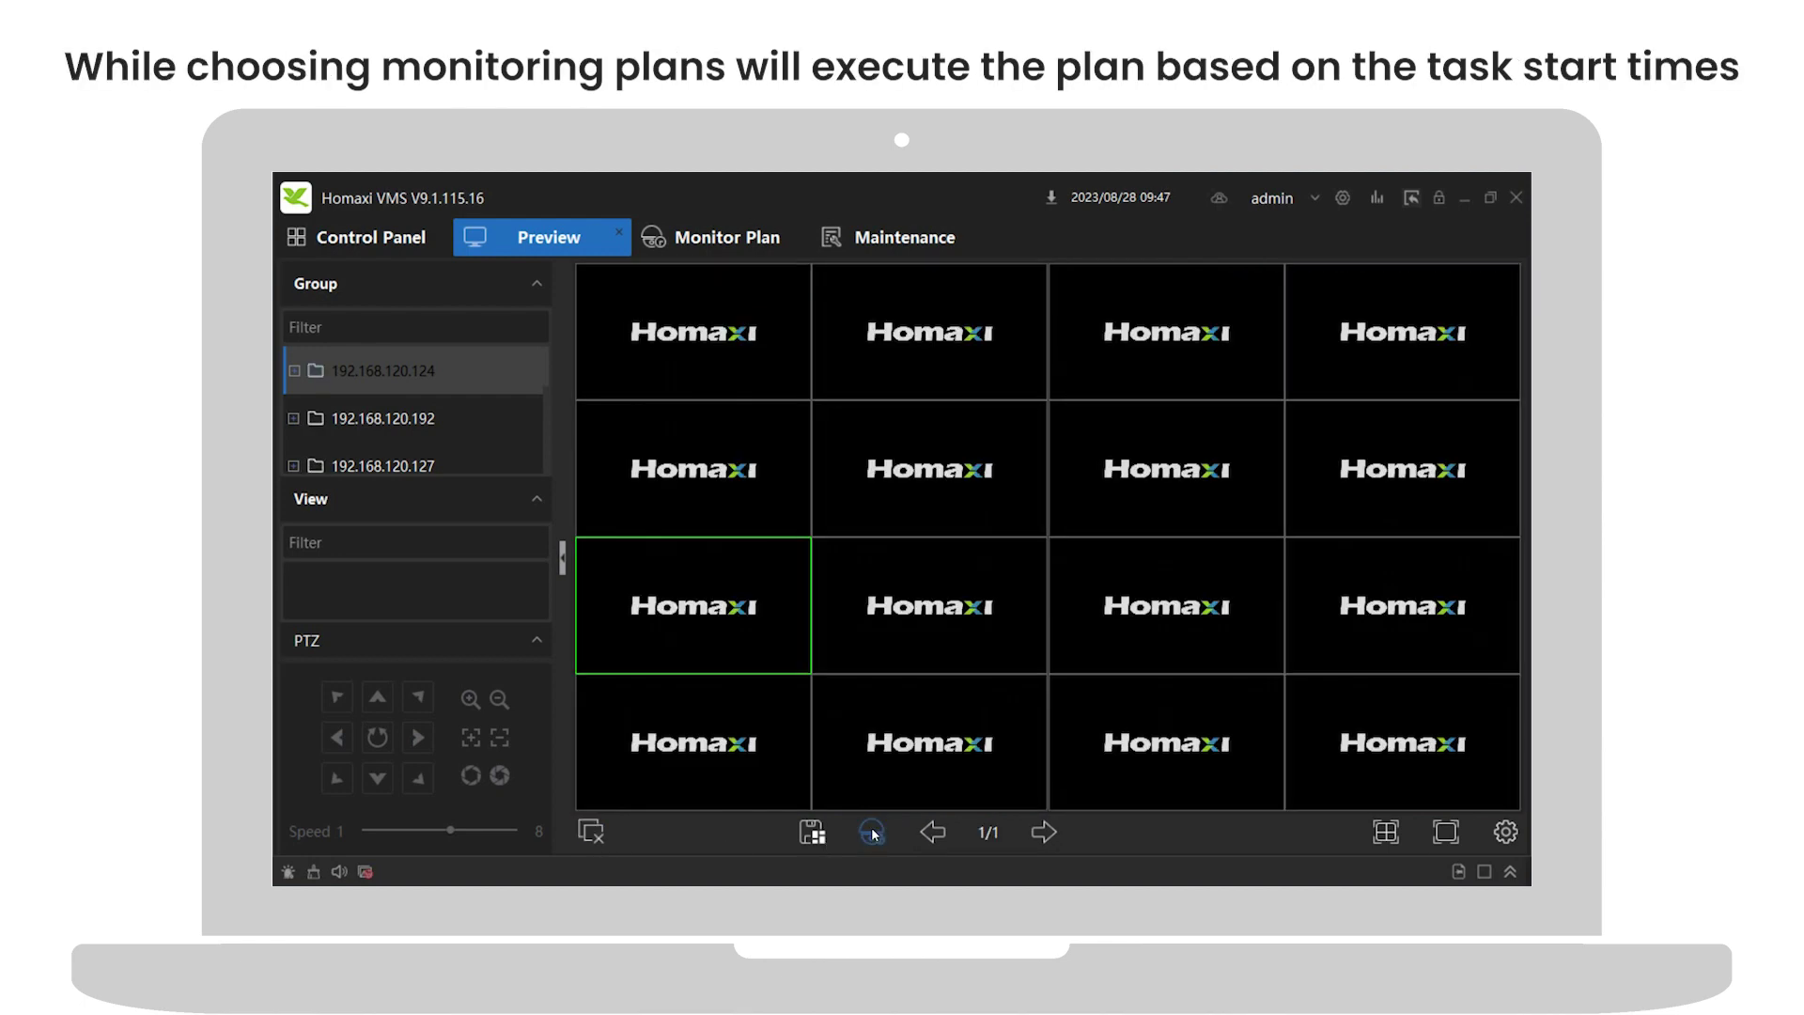
Step: Activate the monitoring plan plan1 in the preview
left_click(872, 831)
left_click(888, 728)
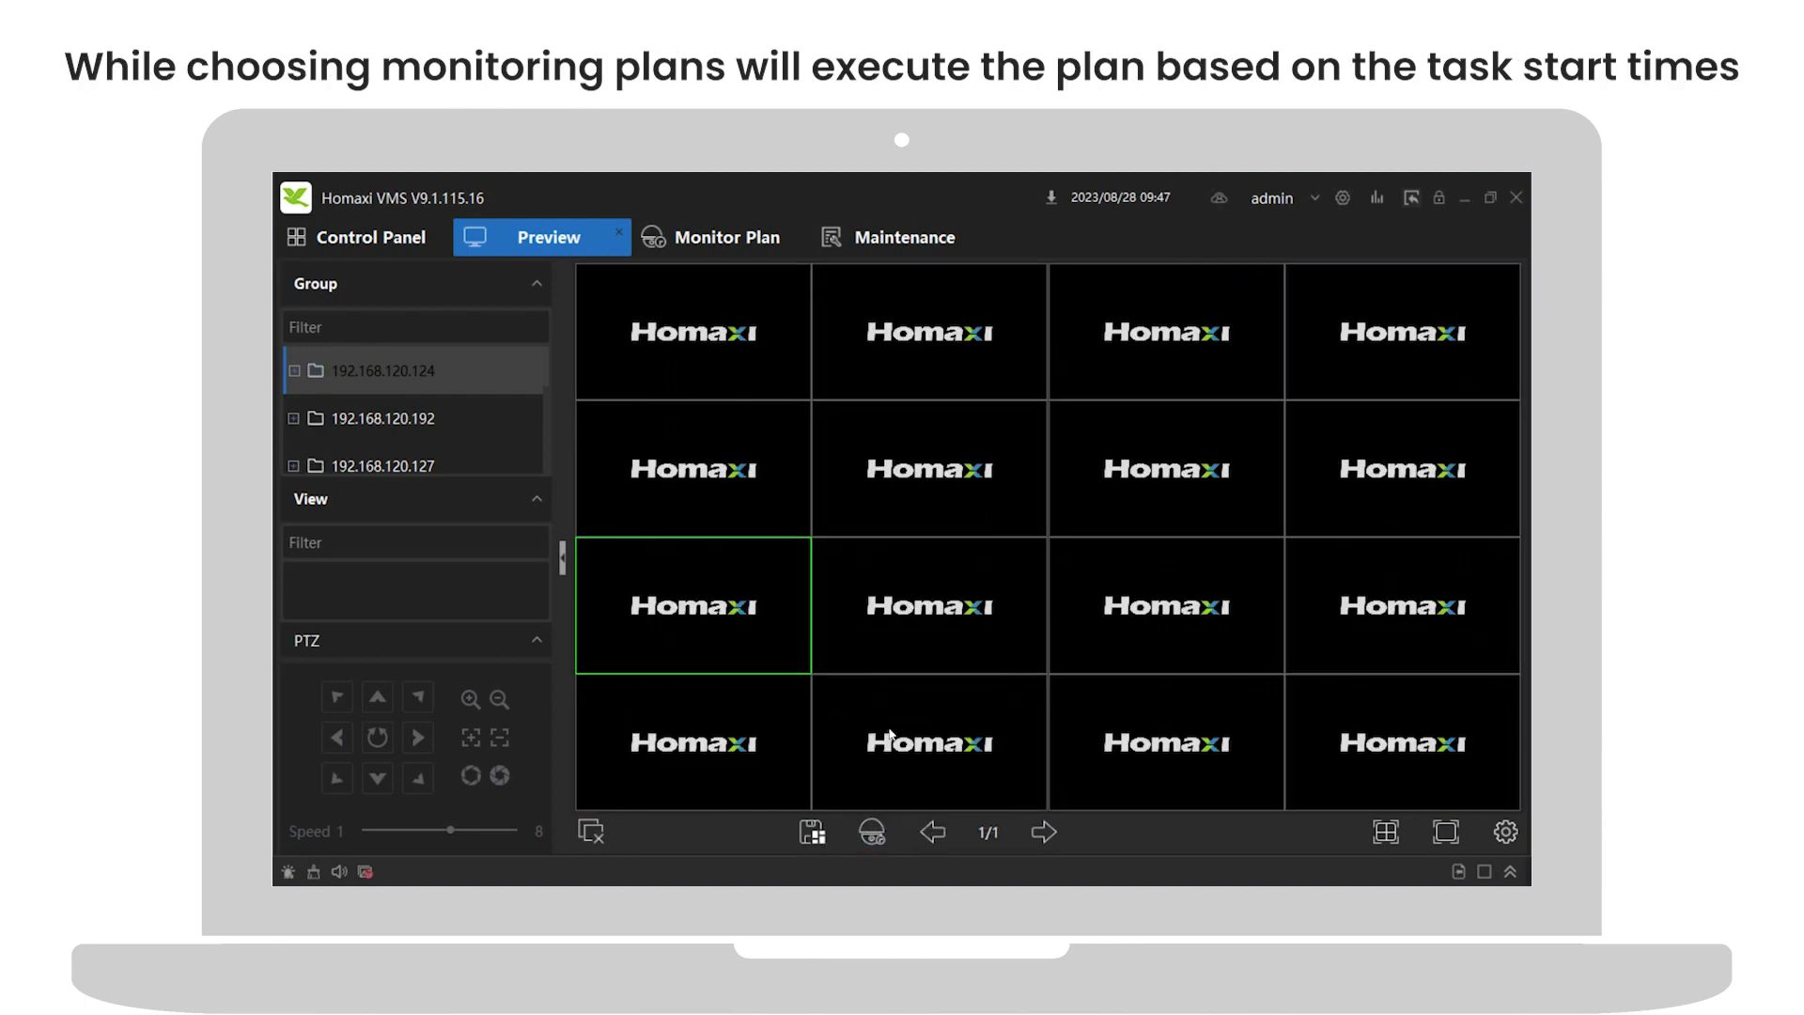